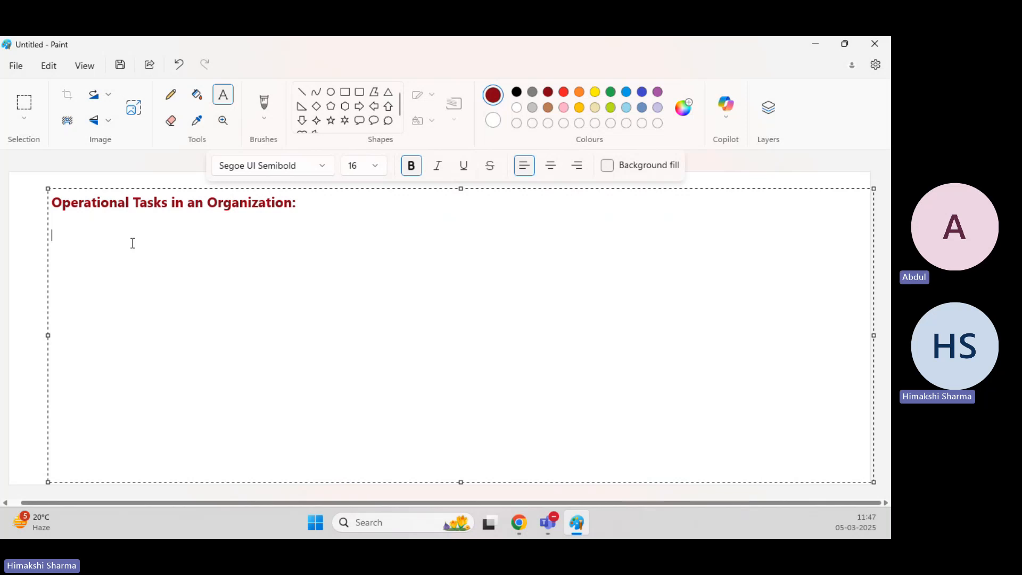
Add the note line "- How to increase the size of EBS Volume: Linux & Windows" under the heading.
type("- How t")
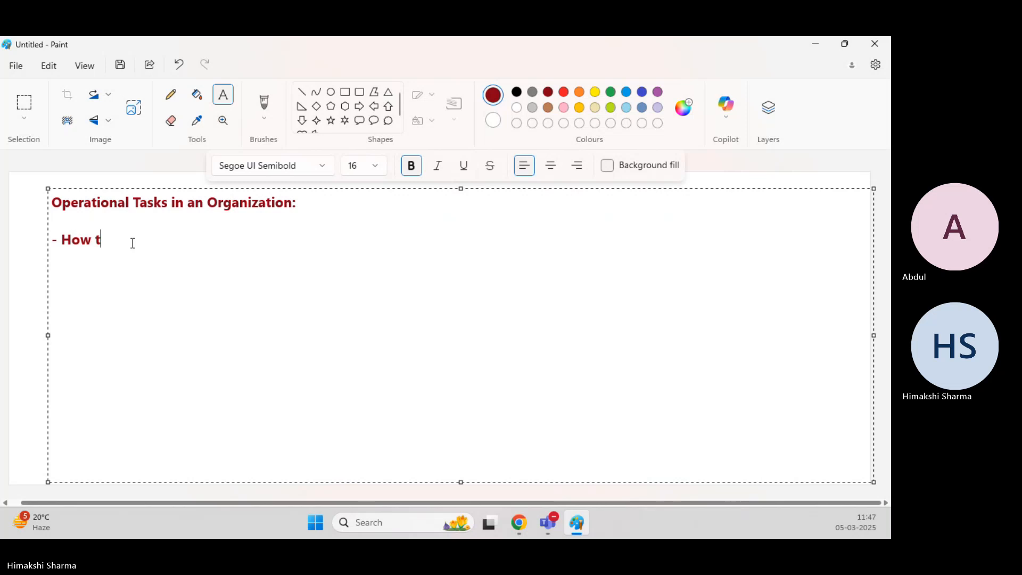
type("o increase the")
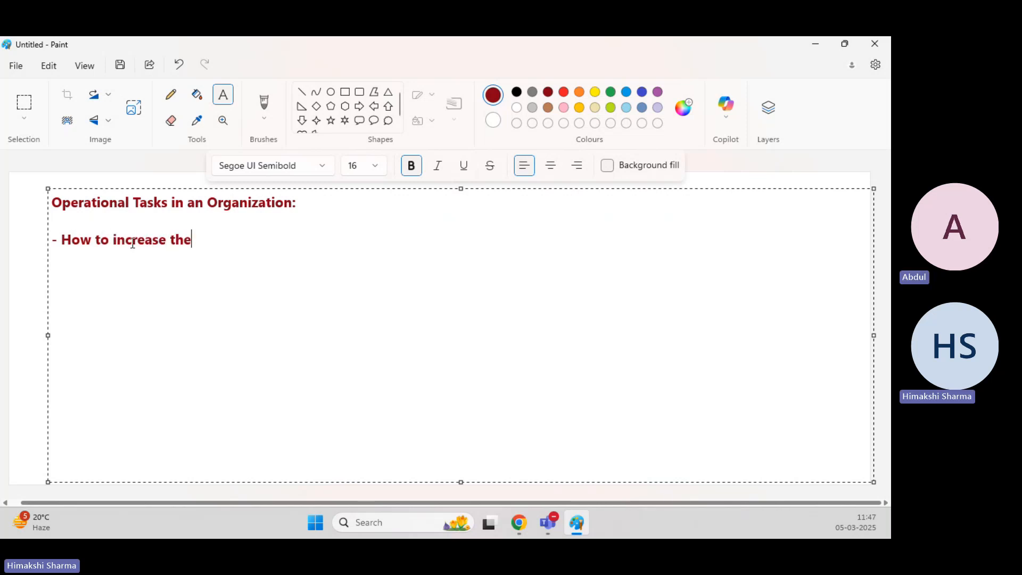
type(" size of EBS")
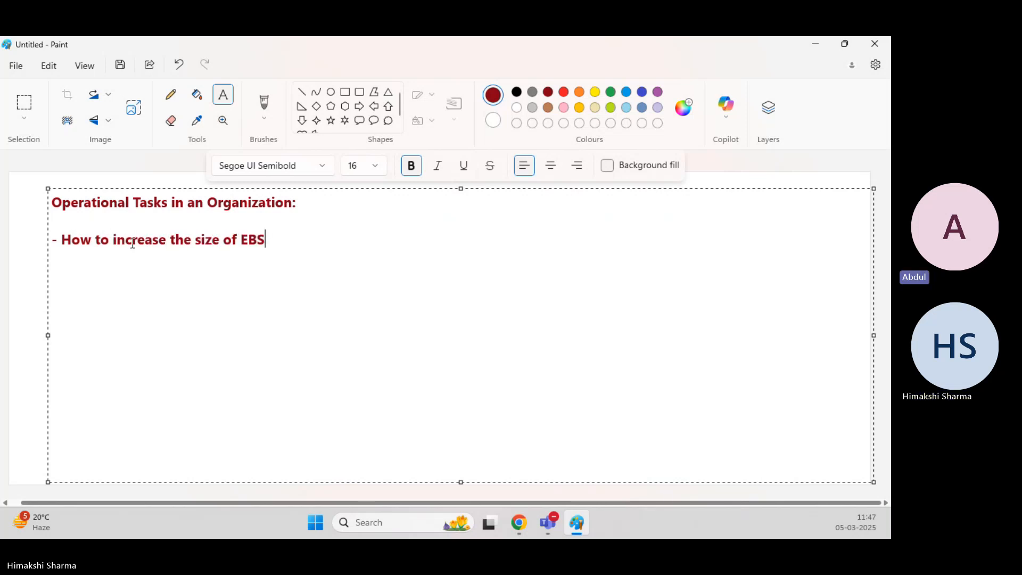
type(" Volume")
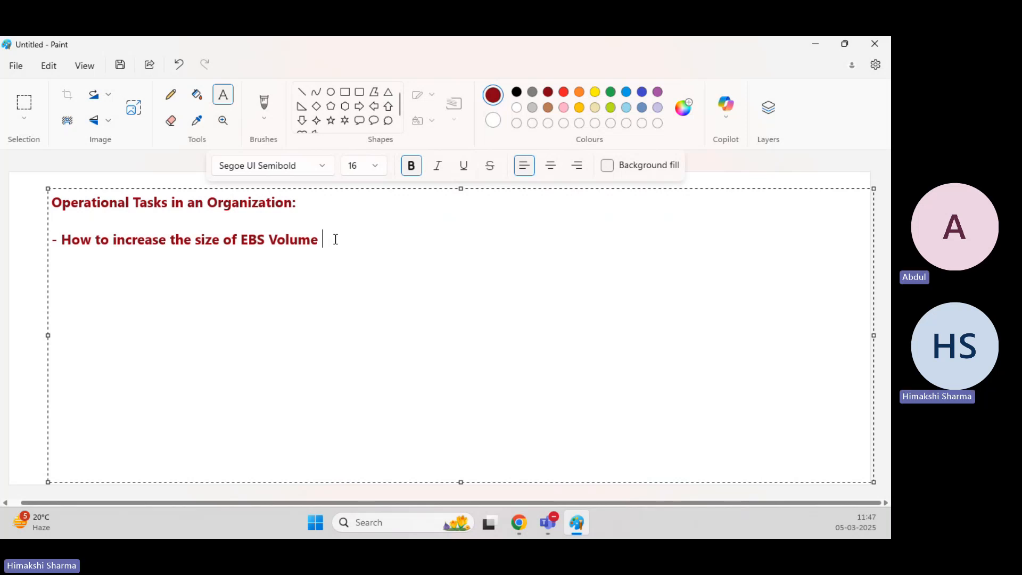
key("BackSpace")
type(": Linux & Windows")
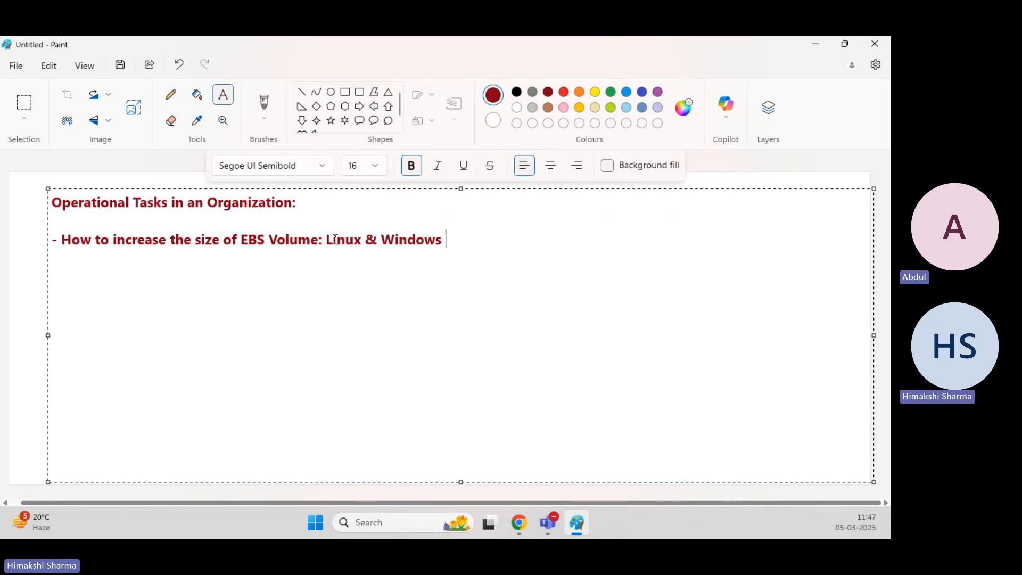
key("BackSpace")
Switch to the browser, open the EC2 Instances list and start launching a new instance.
mouse_move(523, 525)
left_click(521, 428)
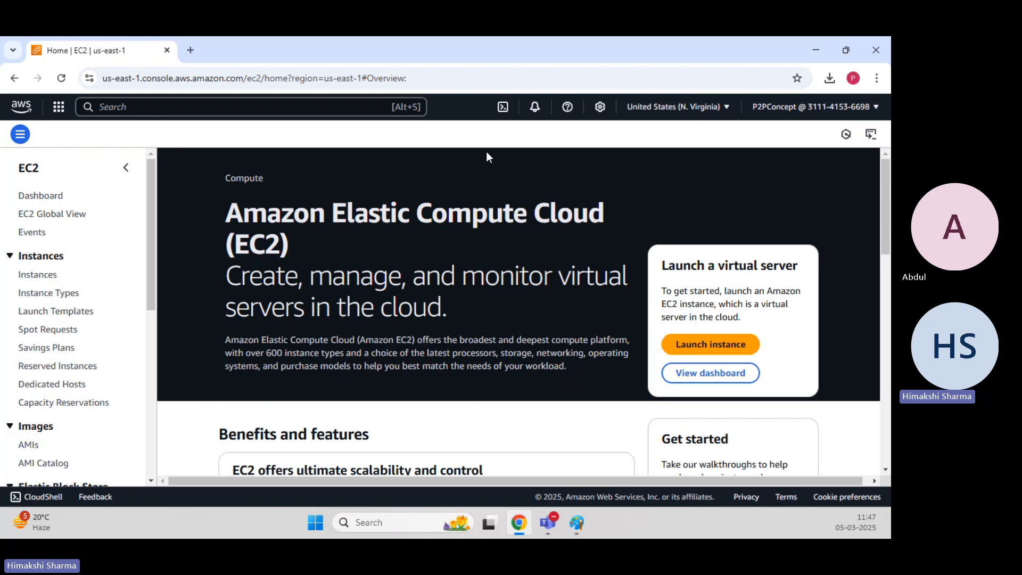
left_click(37, 274)
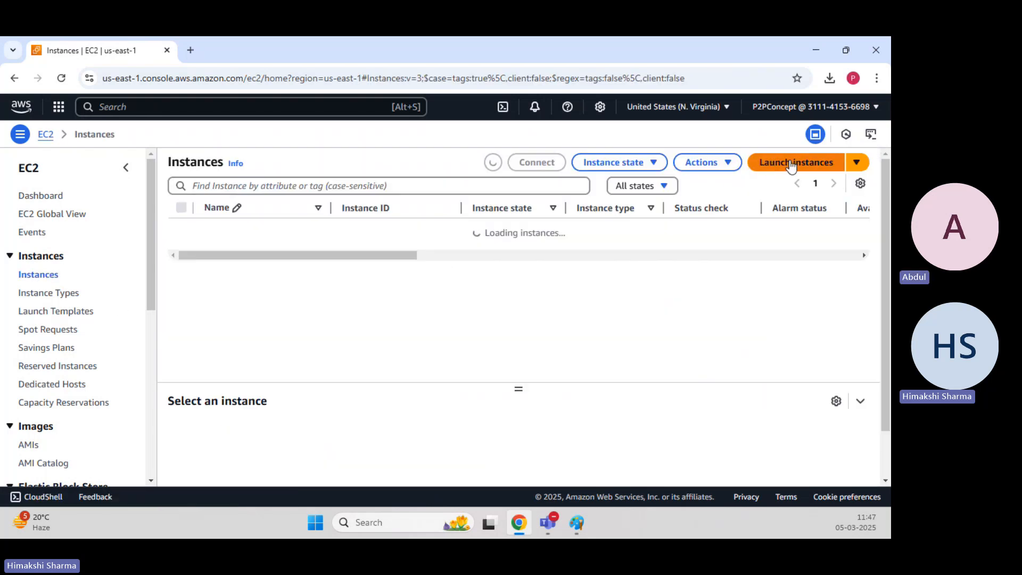
left_click(792, 164)
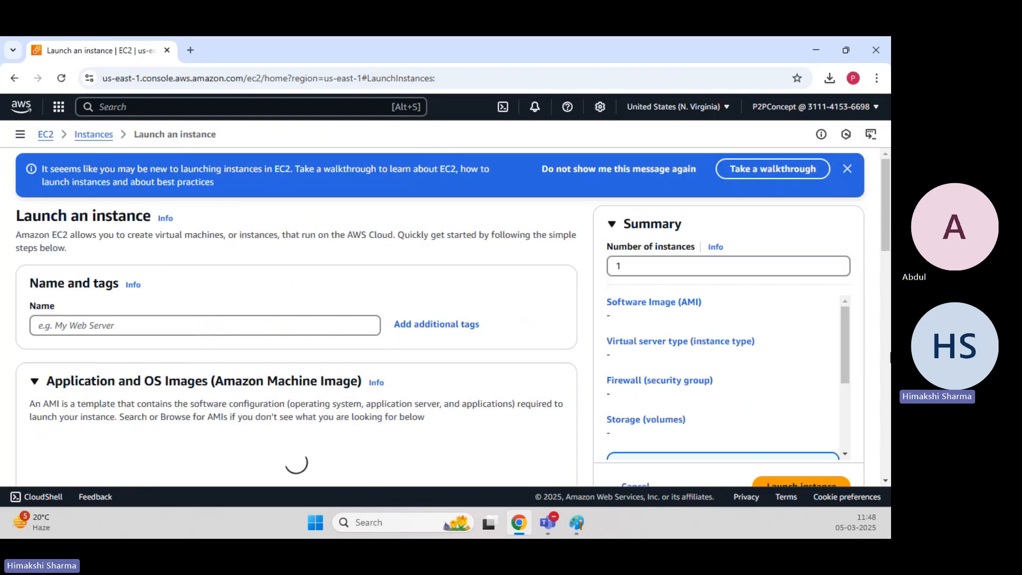
Name the new instance Webserver.
left_click(214, 318)
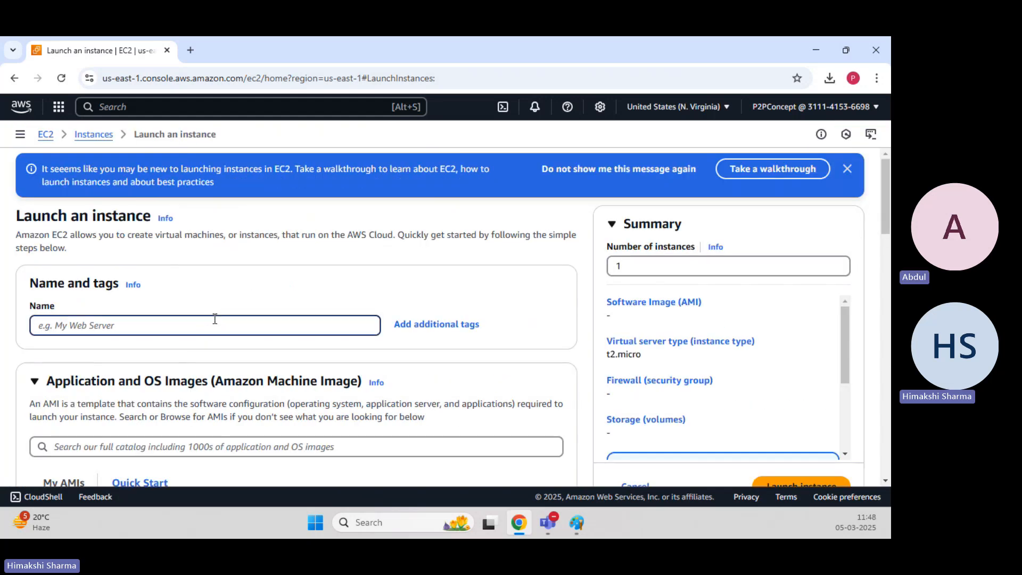
type("Webs")
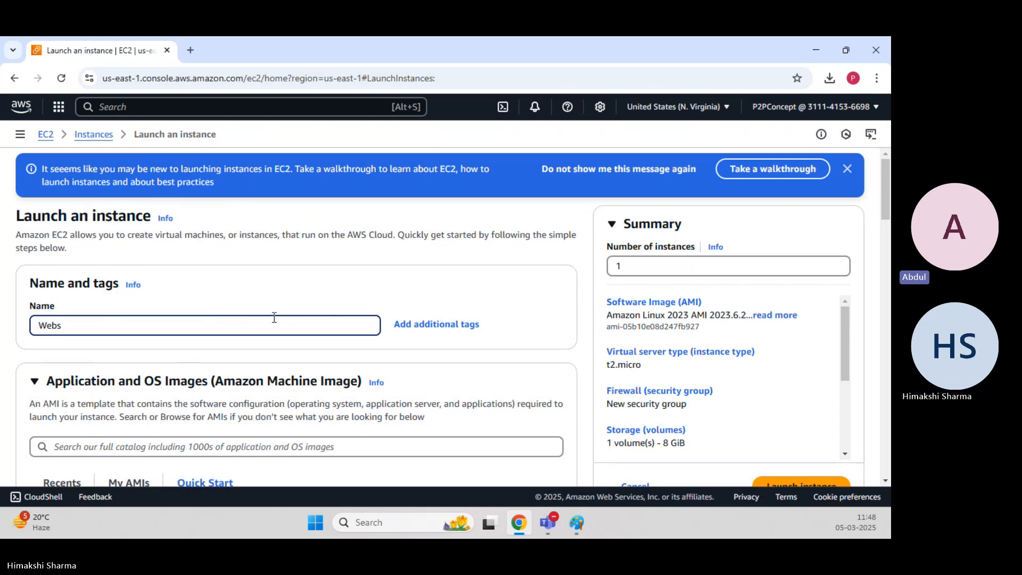
type("erver")
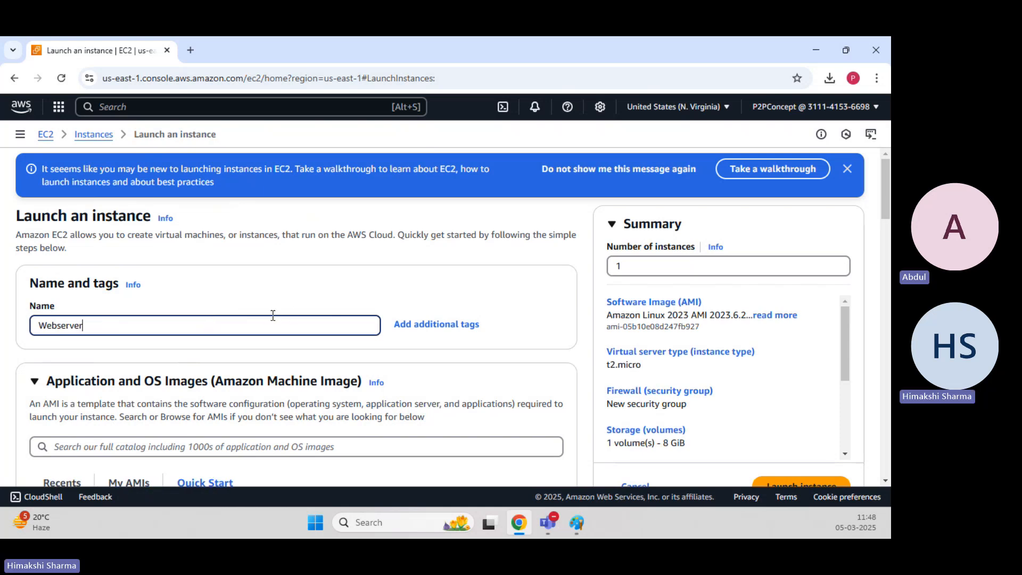
Keep the Amazon Linux 2023 AMI and t2.micro type, and pick an existing RSA key pair for login.
scroll(228, 275, "down", 1)
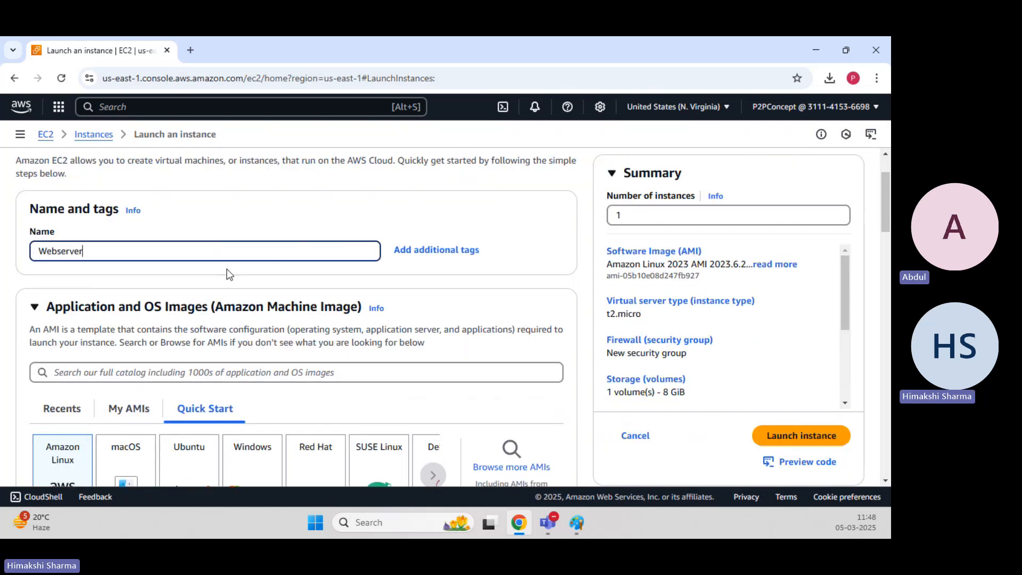
scroll(229, 274, "down", 3)
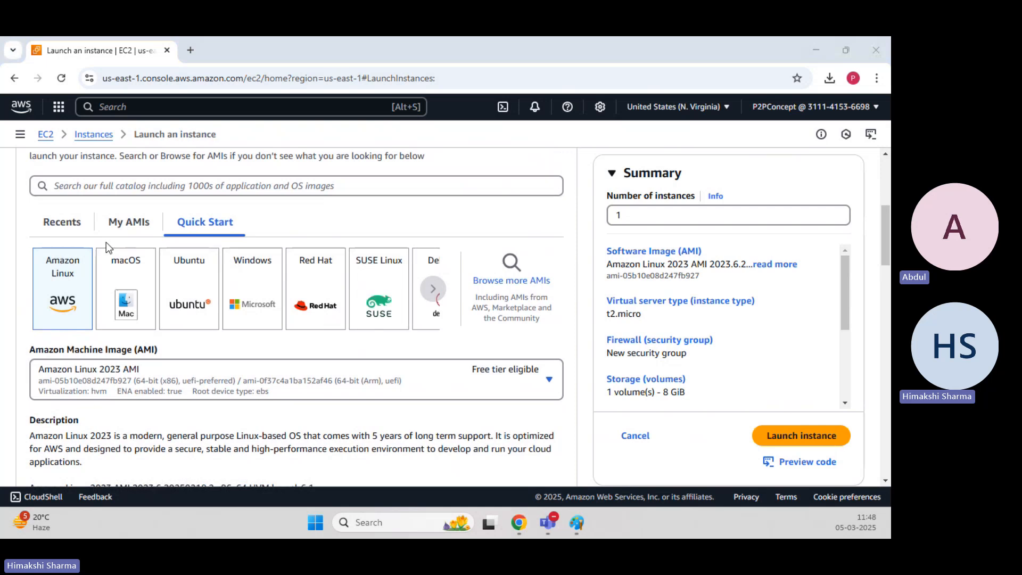
scroll(108, 249, "down", 2)
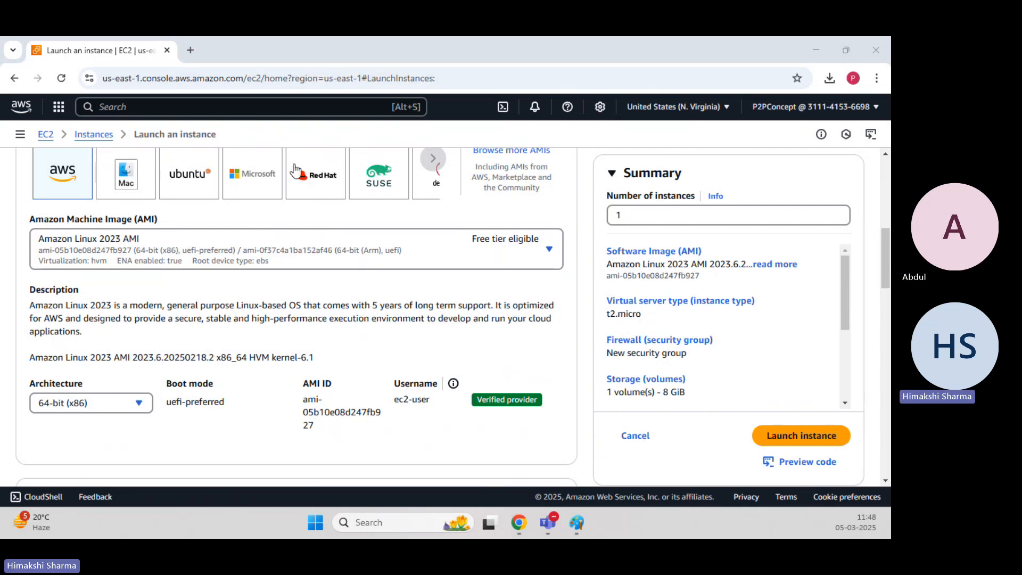
scroll(305, 288, "down", 6)
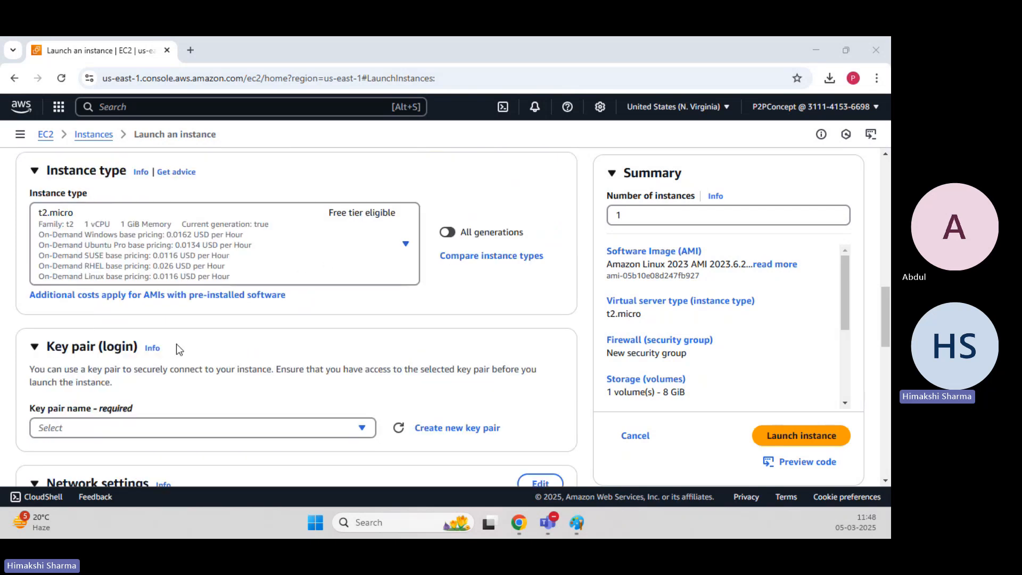
scroll(176, 343, "down", 2)
left_click(174, 297)
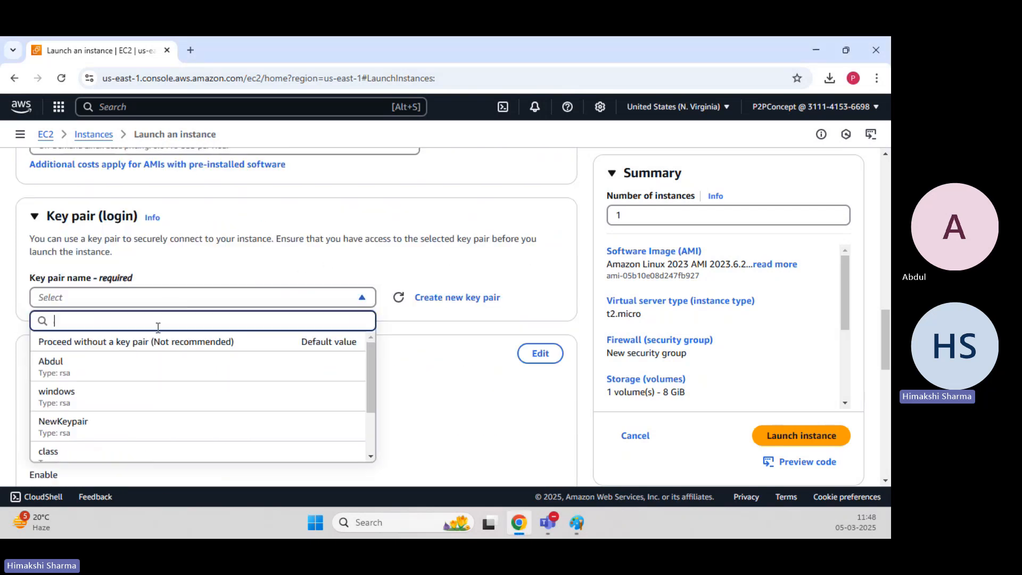
left_click(133, 363)
Switch the firewall to an existing security group and select Linux-EC2.
scroll(245, 316, "down", 5)
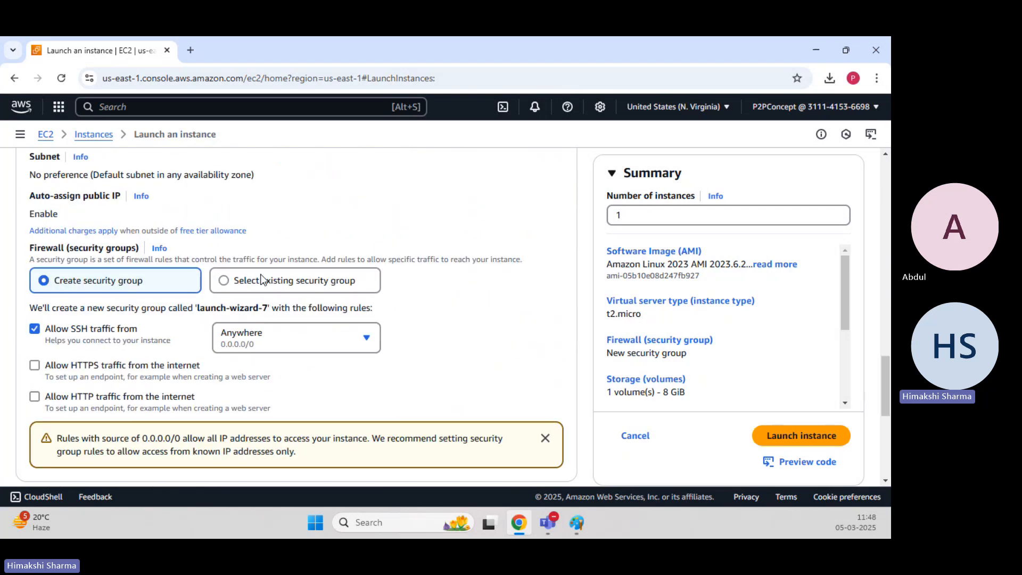
left_click(262, 279)
scroll(285, 294, "down", 1)
left_click(251, 261)
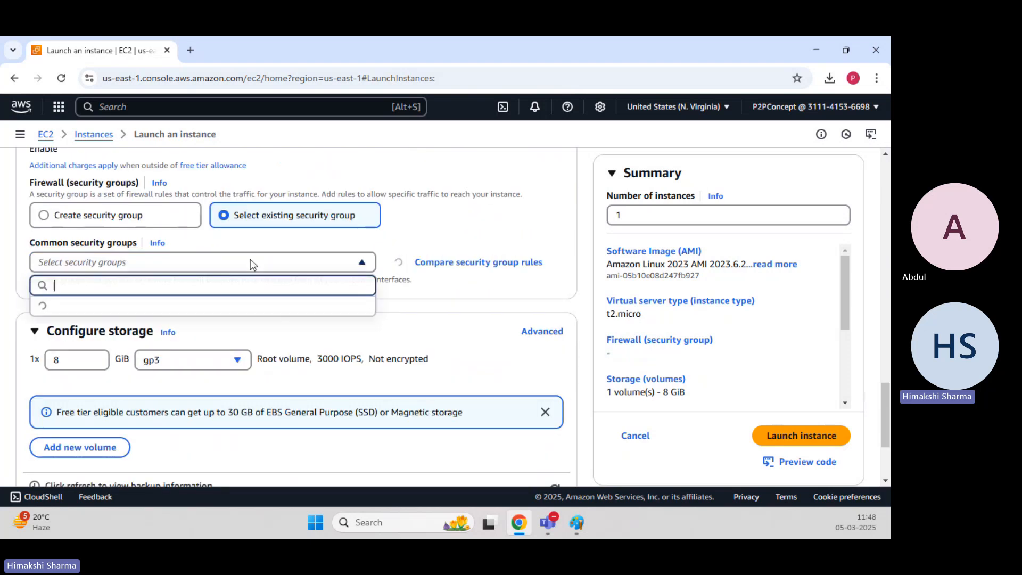
scroll(140, 408, "down", 3)
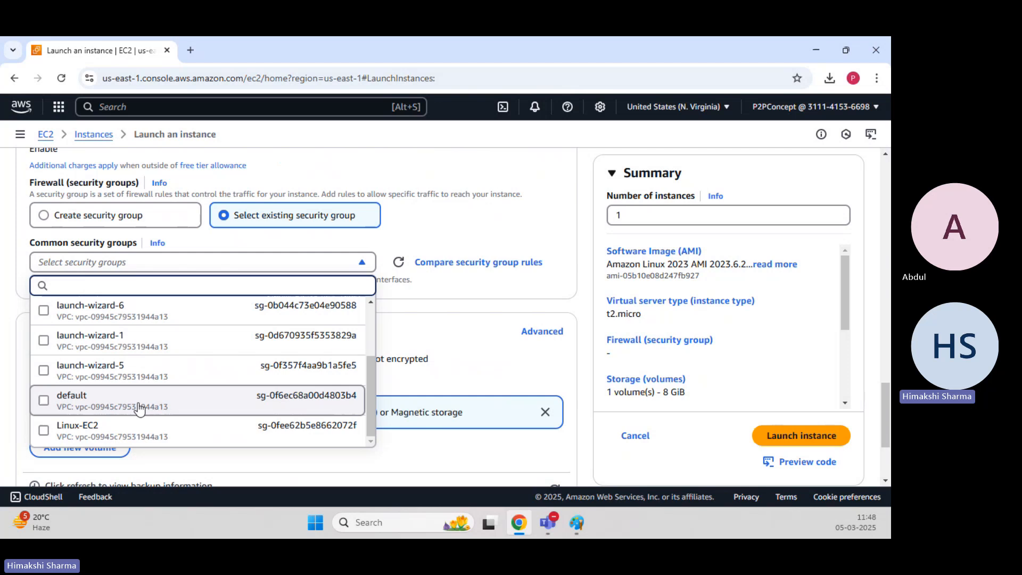
left_click(111, 434)
Launch the instance with the default 8 GiB gp3 root volume.
scroll(141, 282, "down", 2)
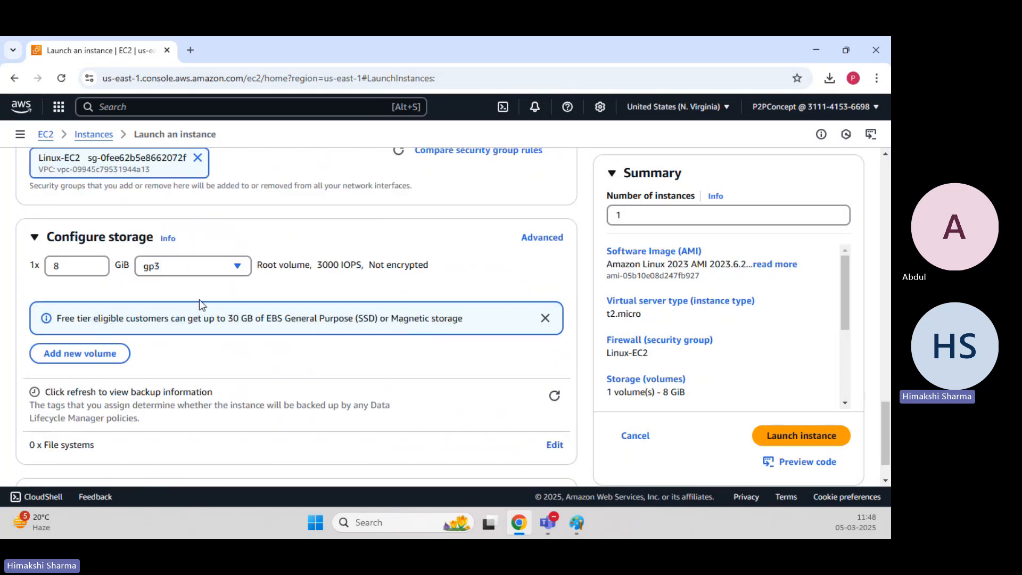
scroll(200, 304, "down", 1)
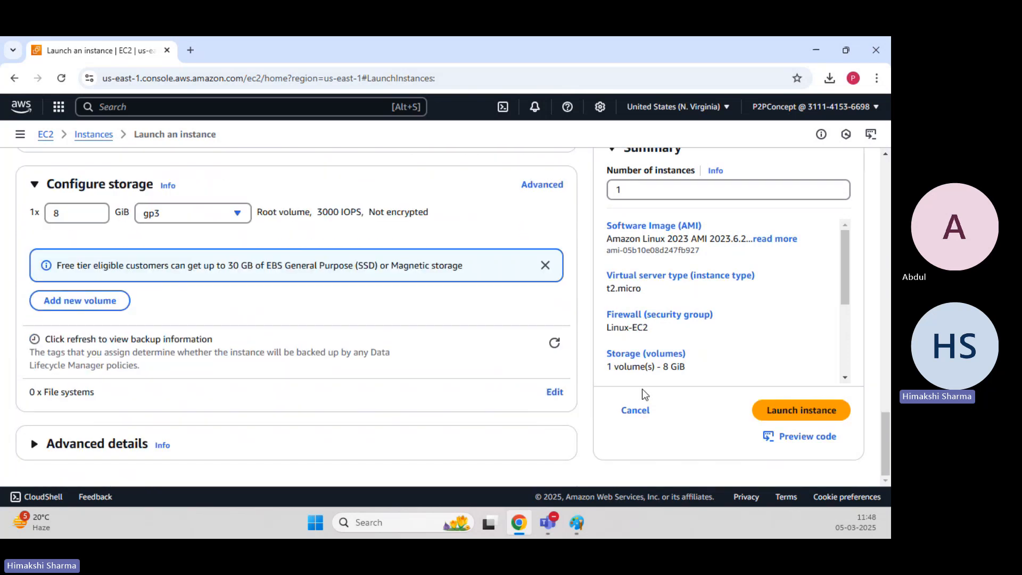
left_click(804, 415)
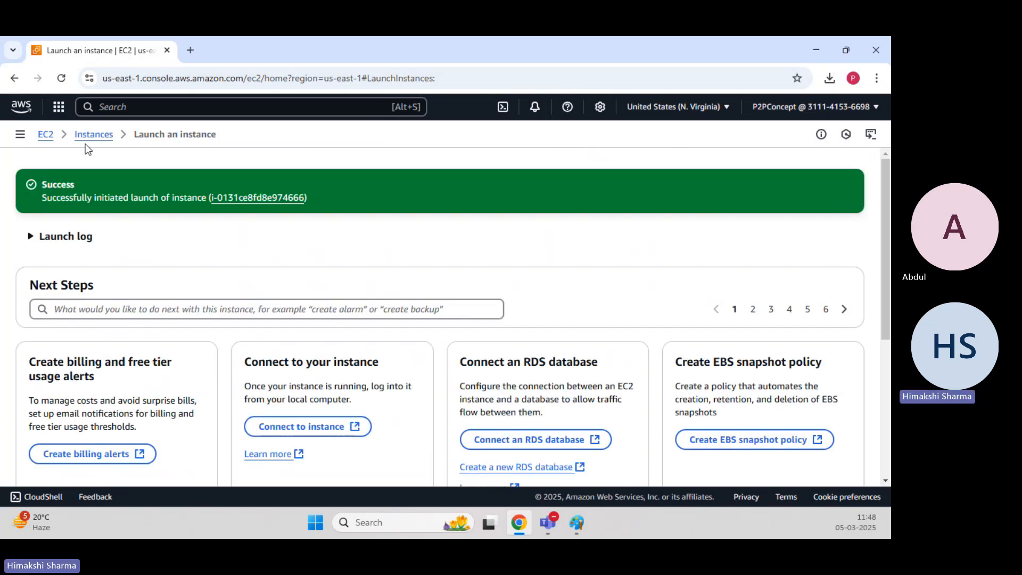
Select the Webserver instance in the Instances list and copy its public IPv4 address.
left_click(96, 136)
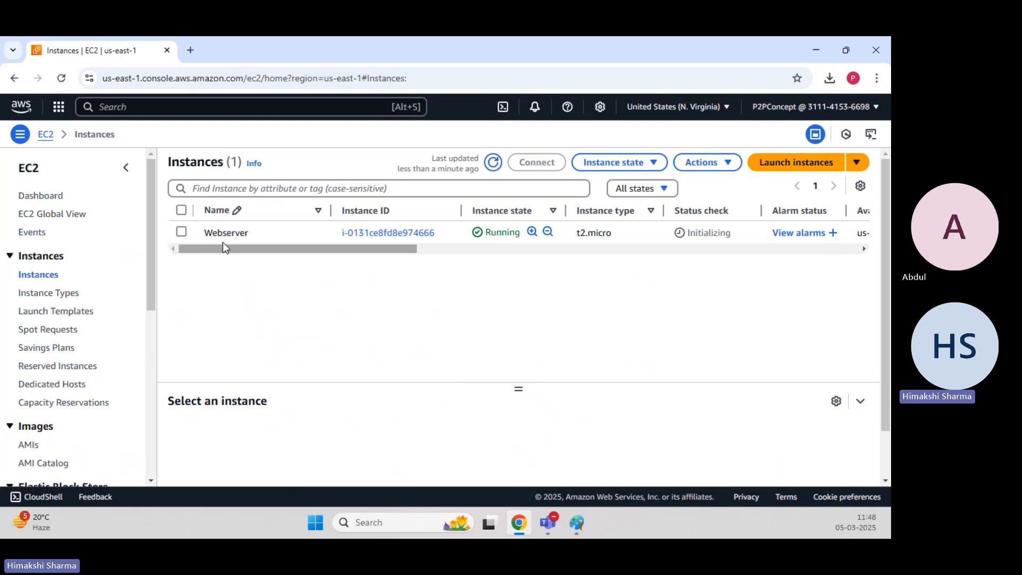
left_click(182, 233)
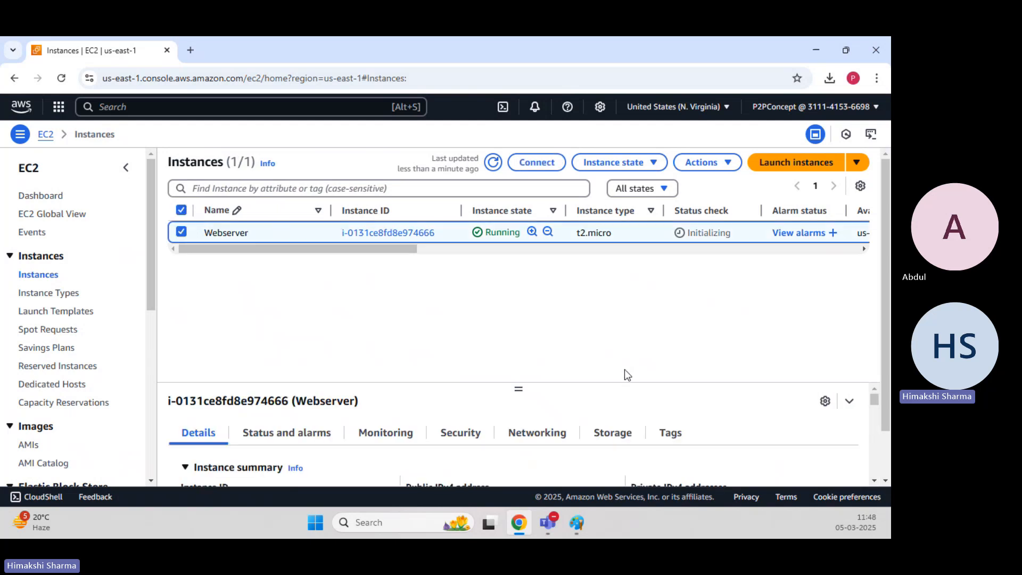
left_click_drag(520, 389, 523, 254)
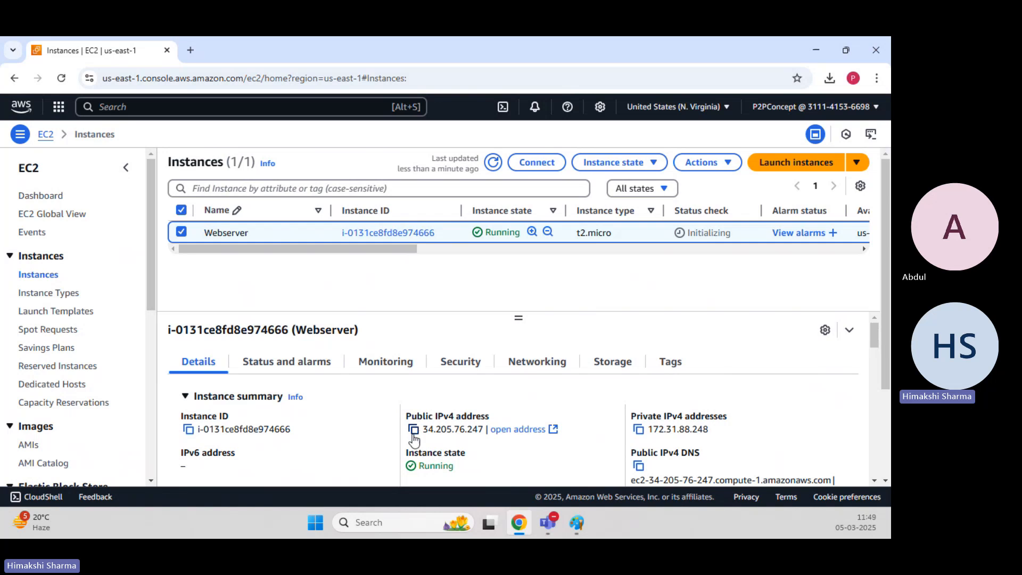
left_click(414, 432)
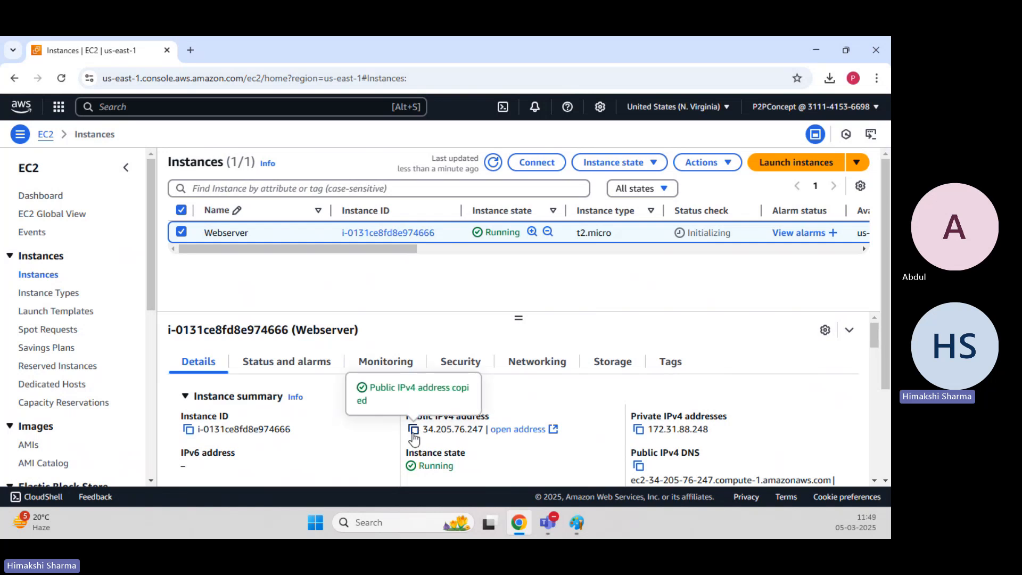
Minimize the browser and run PUTTY.EXE from the putty (1) folder inside Key-Pair on the desktop.
left_click(811, 43)
left_click(823, 46)
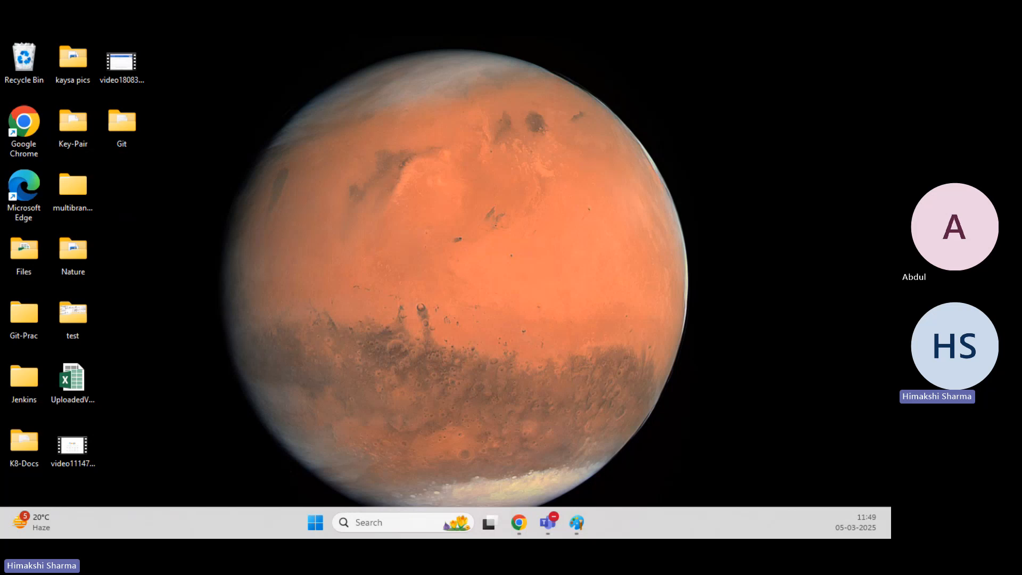
double_click(73, 122)
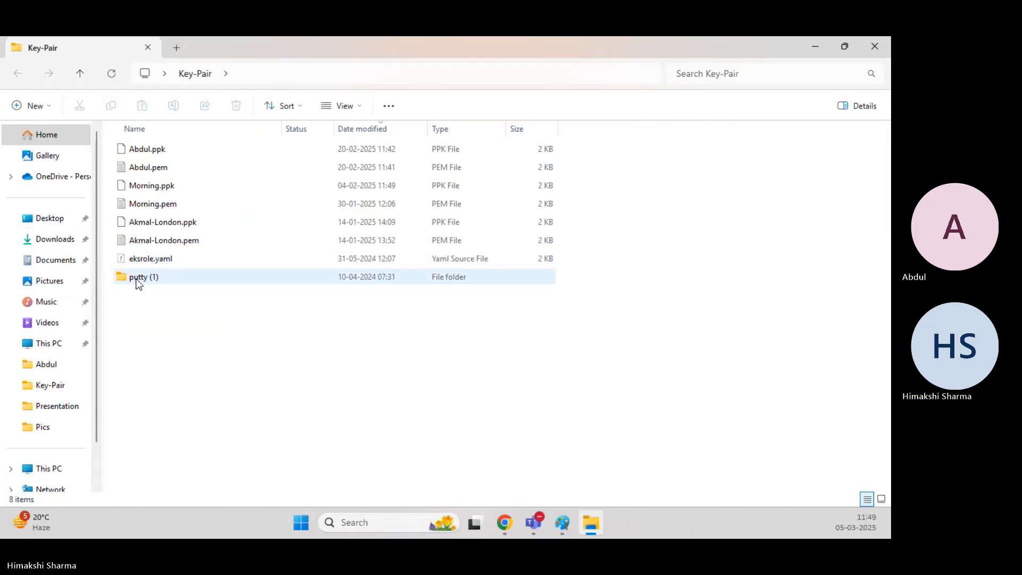
double_click(139, 277)
double_click(160, 239)
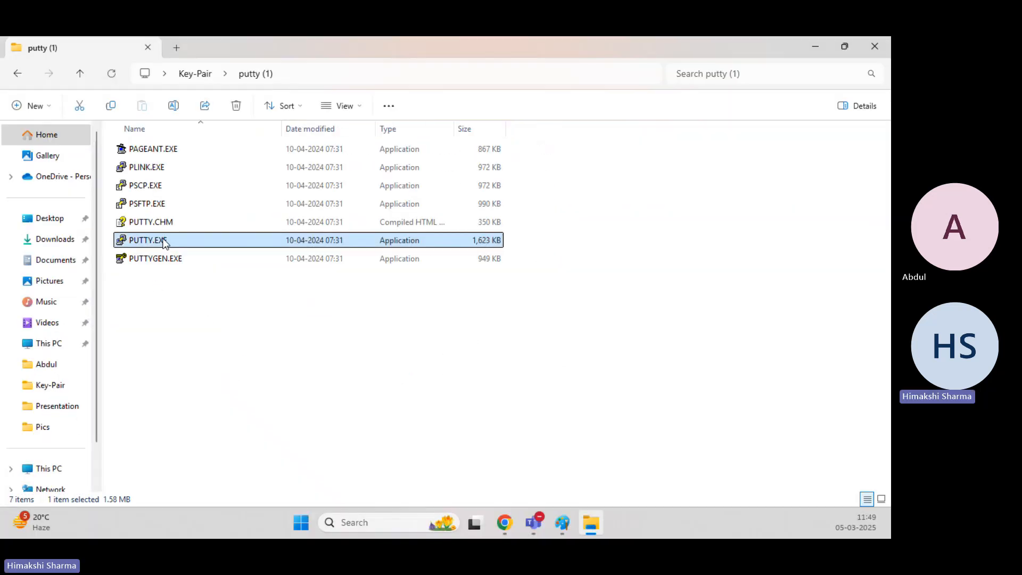
Paste the instance's public IPv4 address as the host name and open the SSH Auth Credentials settings.
left_click(477, 295)
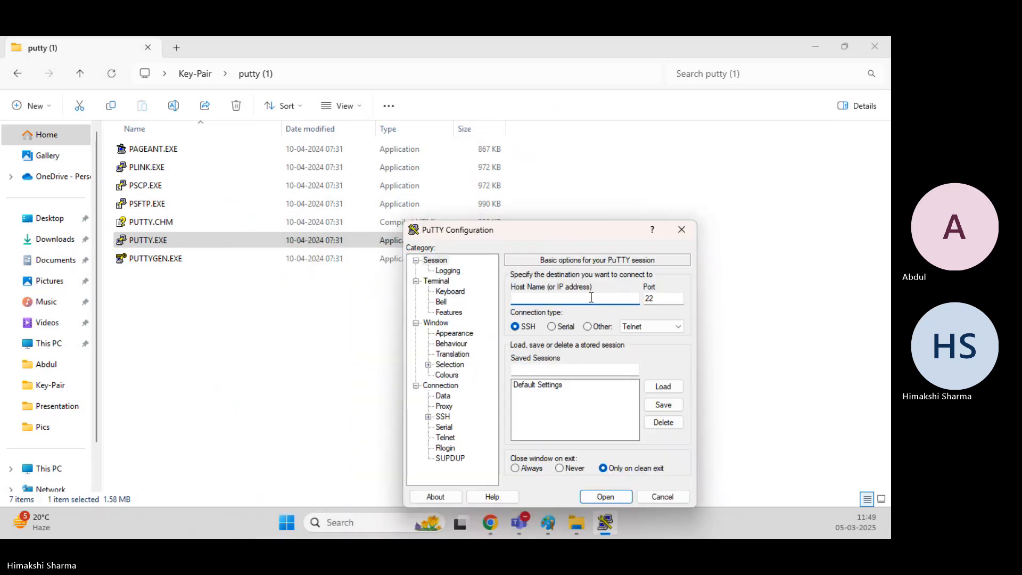
key("ctrl+v")
left_click(428, 417)
left_click(440, 427)
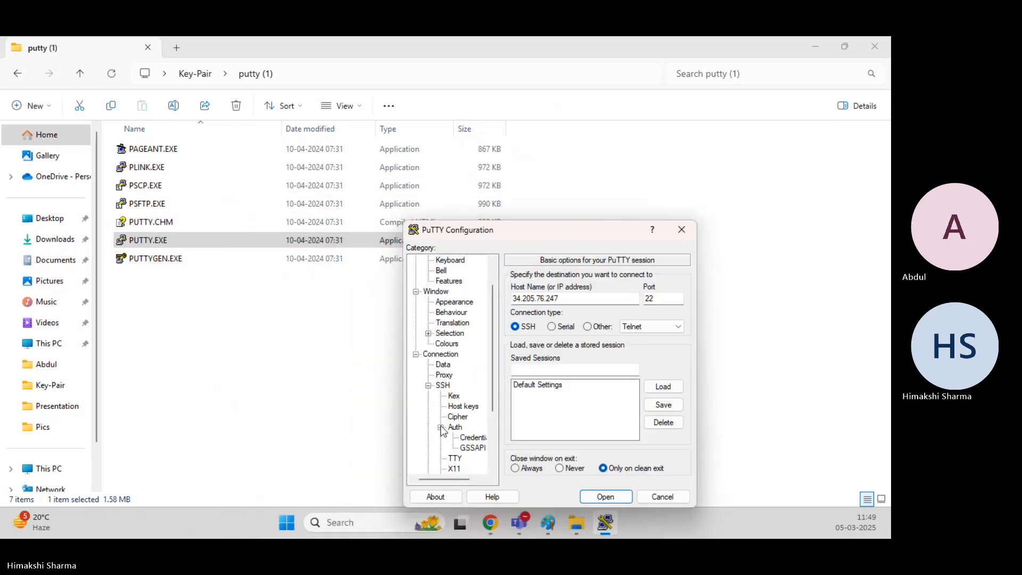
left_click(481, 437)
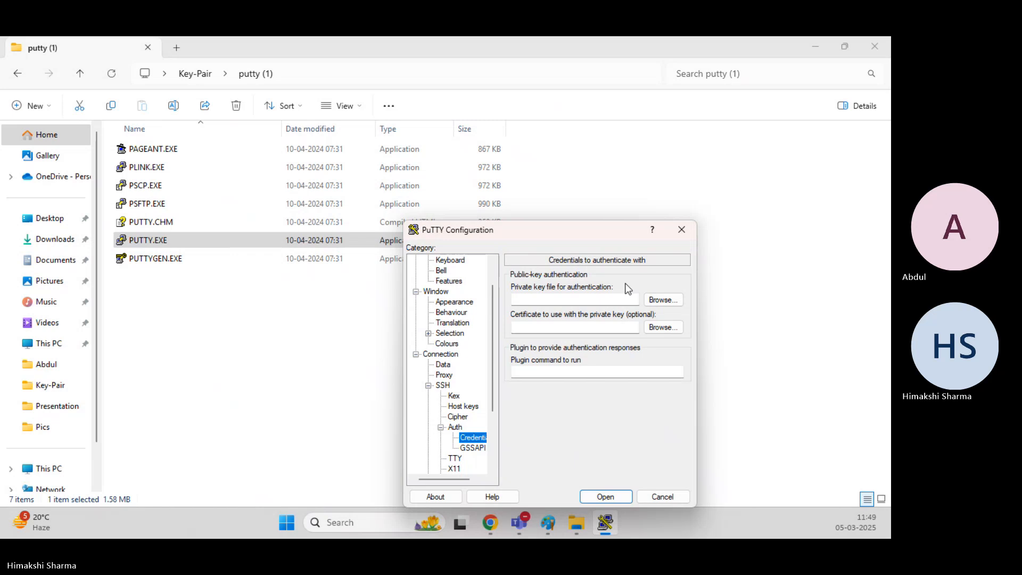
Load the .ppk private key file for authentication and open the SSH session.
left_click(667, 303)
left_click(577, 298)
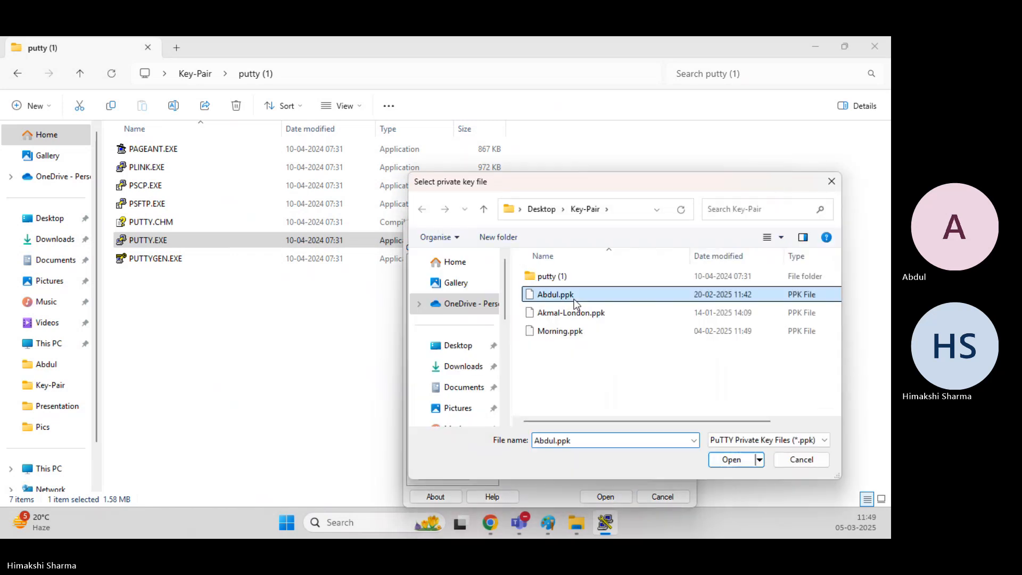
double_click(578, 298)
left_click(605, 496)
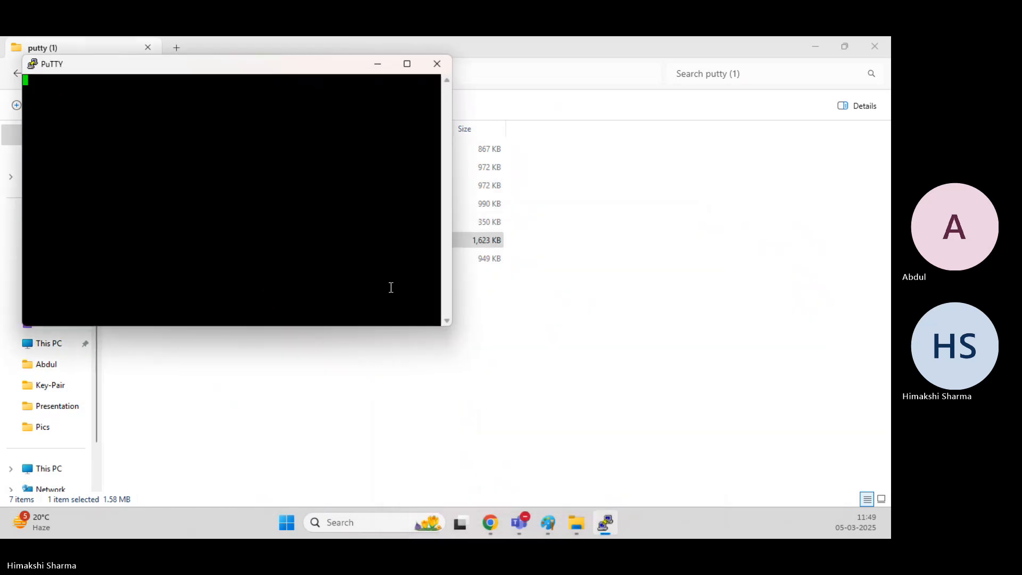
left_click(261, 363)
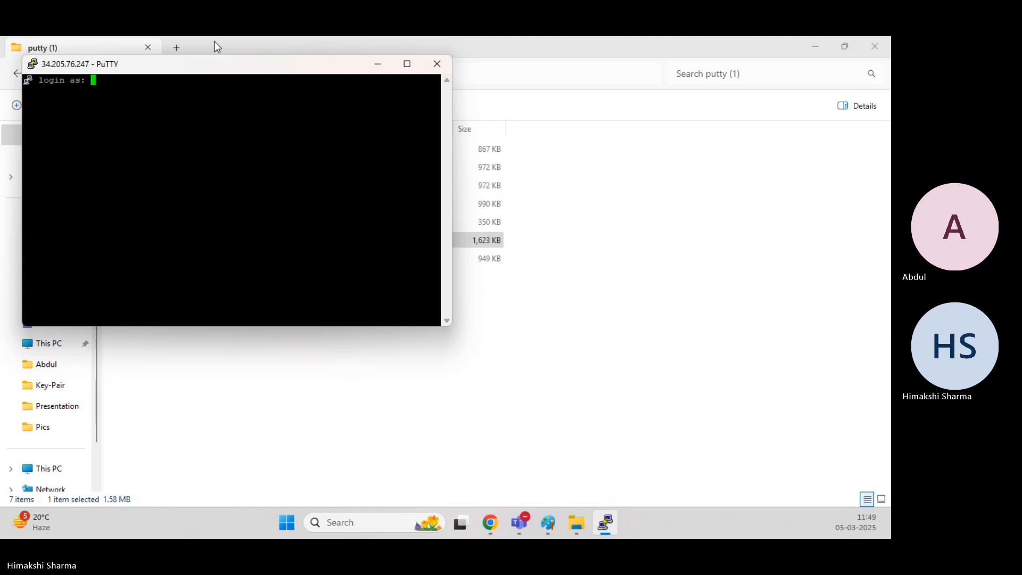
Change the PuTTY window's font to Courier New bold, 18-point, and apply the setting.
right_click(196, 64)
left_click(288, 250)
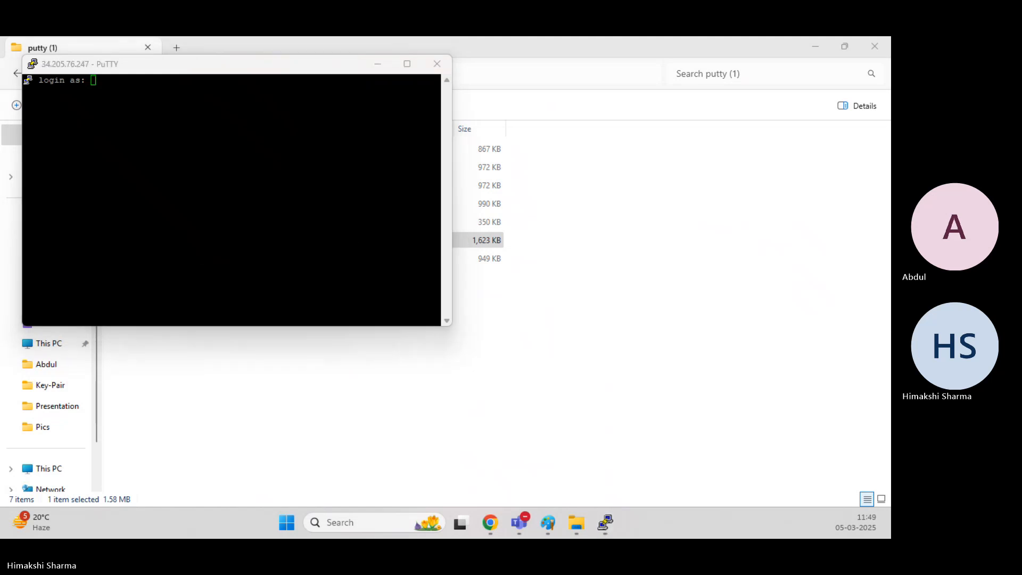
left_click(296, 272)
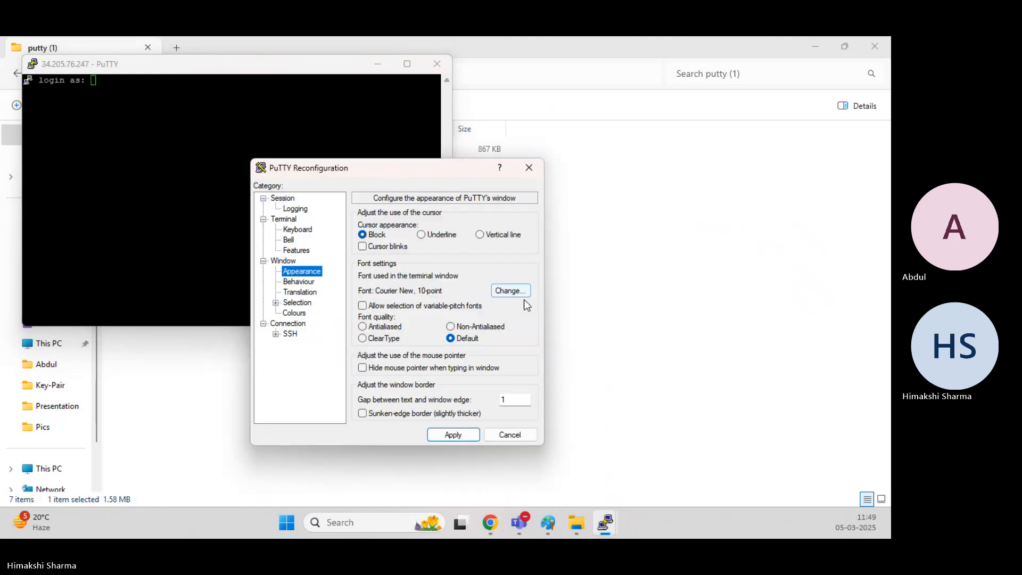
left_click(511, 291)
left_click(420, 278)
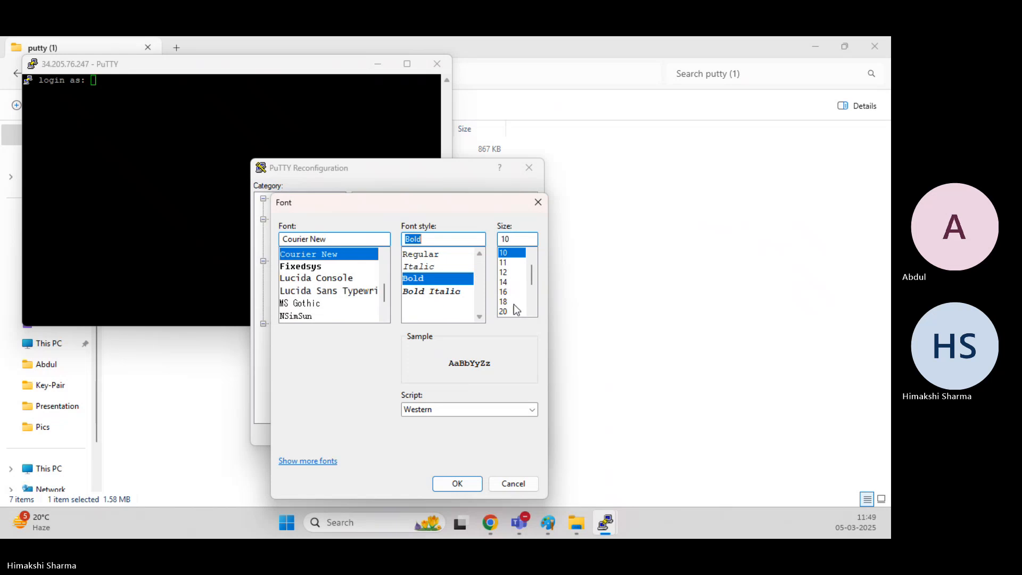
left_click(513, 301)
left_click(457, 483)
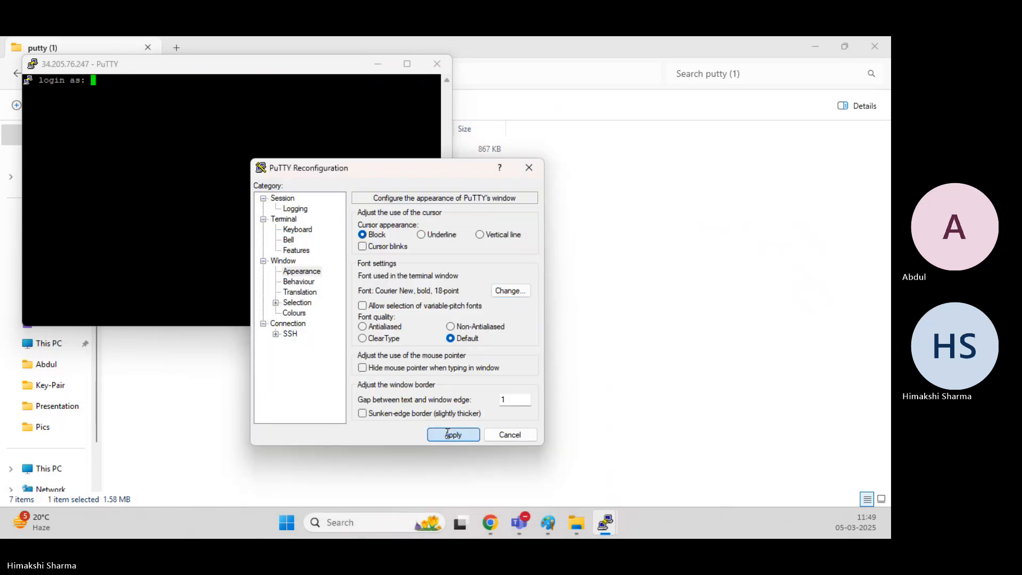
left_click(449, 495)
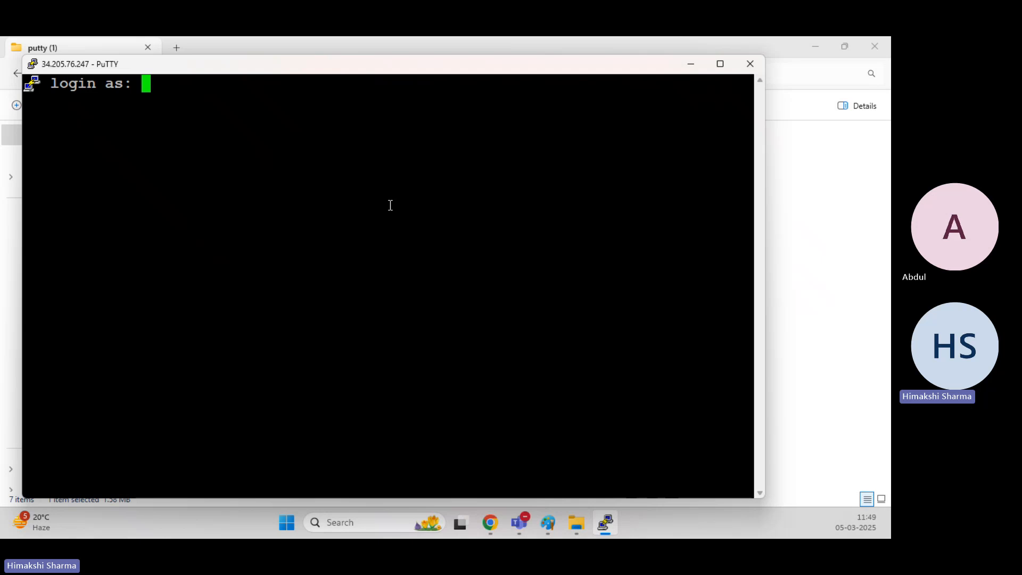
Log in as ec2-user and clear the terminal.
type("ec2-user")
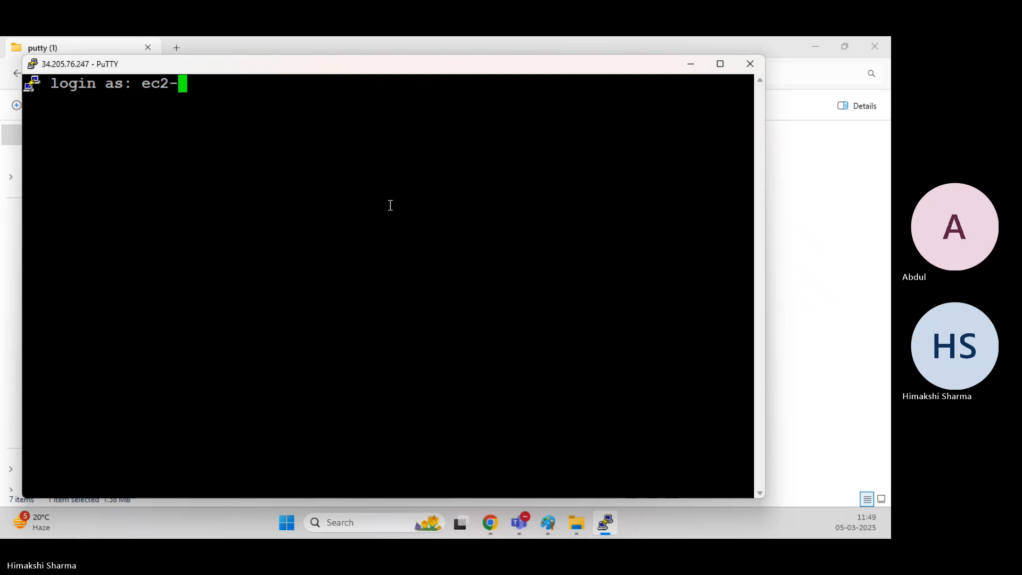
key("Return")
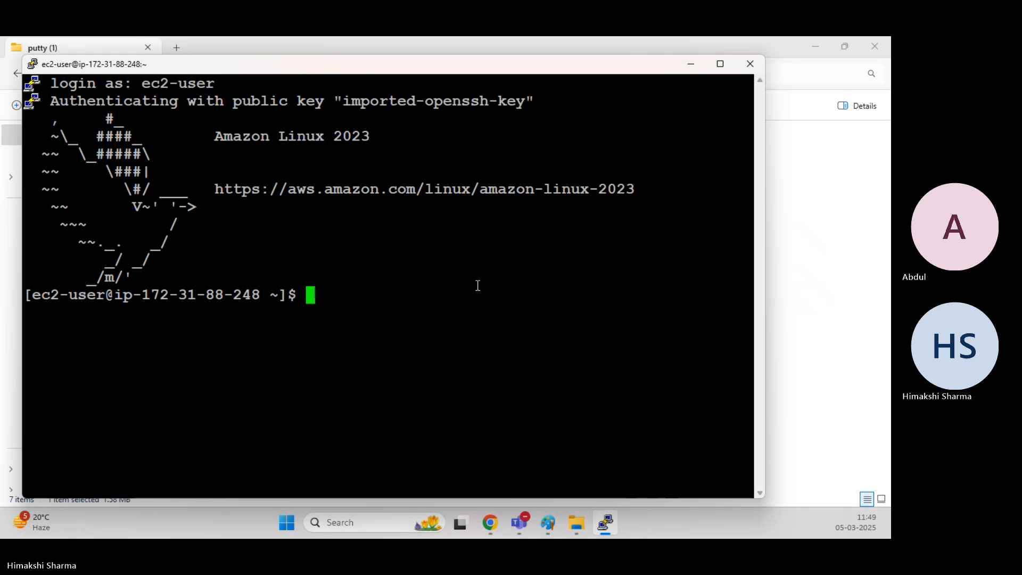
type("clear")
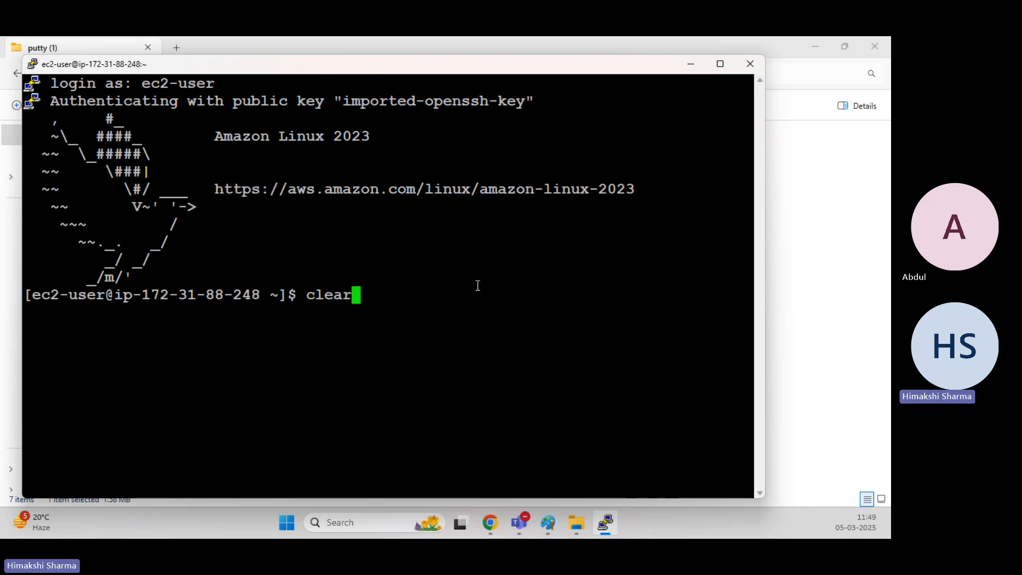
key("Return")
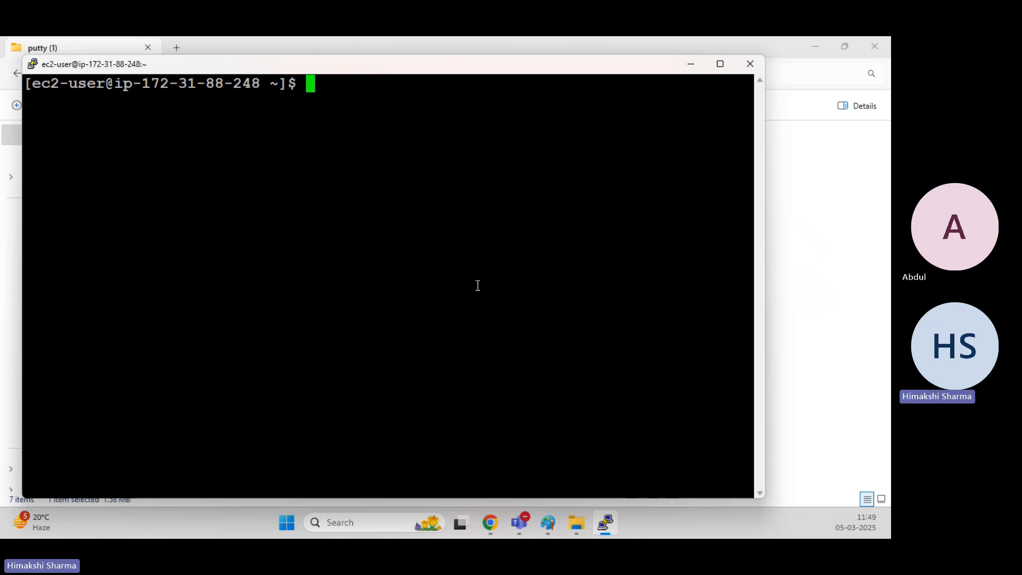
Switch to the EC2 console and examine the Webserver instance's Storage tab and its block devices.
mouse_move(490, 522)
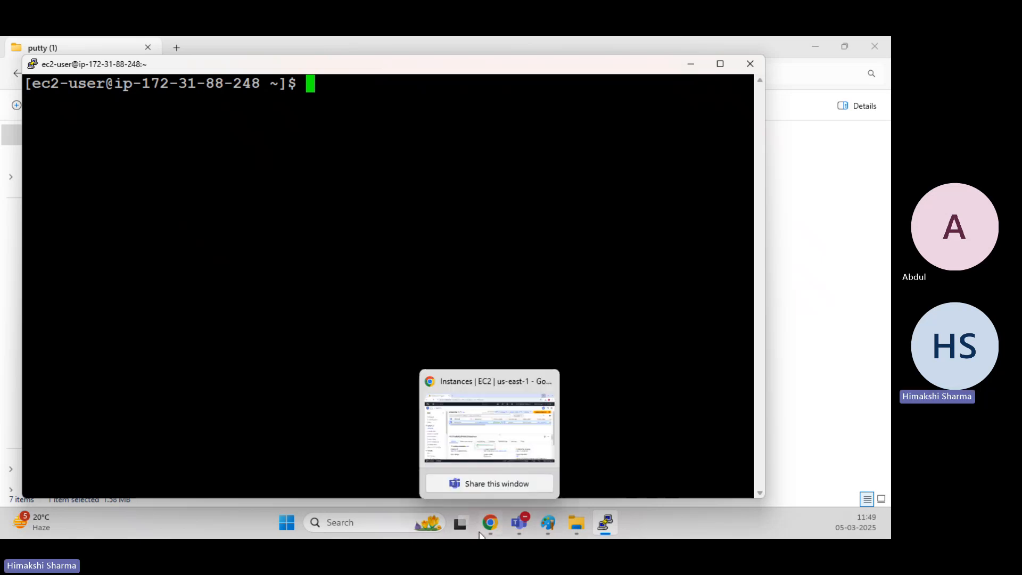
left_click(508, 442)
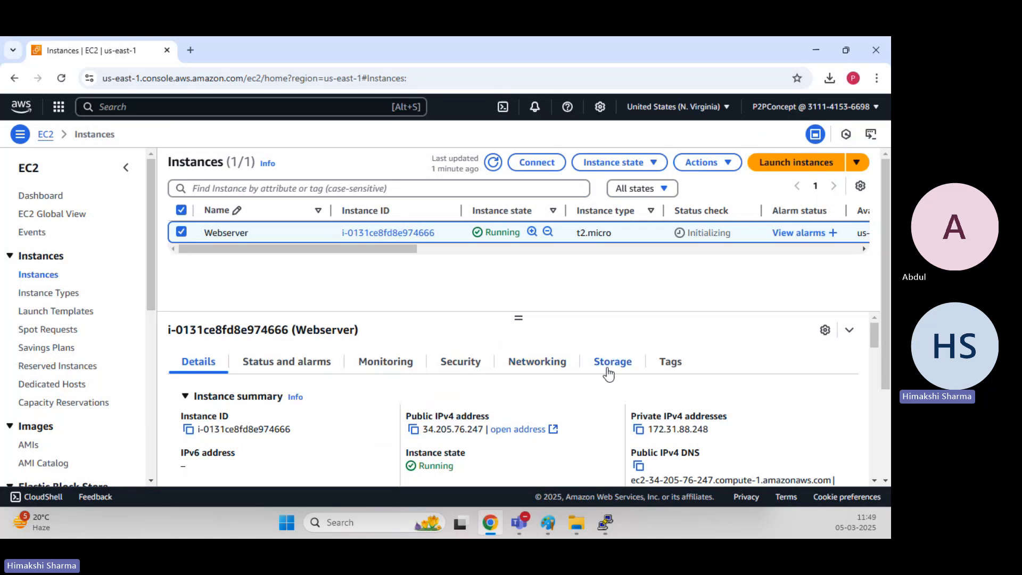
left_click(610, 368)
scroll(305, 354, "down", 3)
scroll(306, 353, "up", 2)
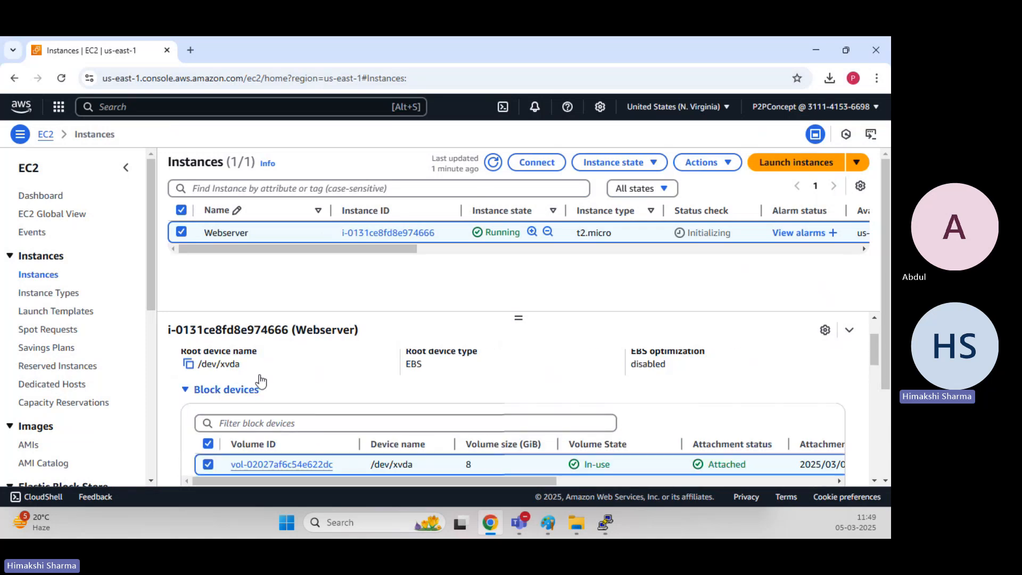
left_click_drag(240, 364, 198, 363)
left_click(334, 362)
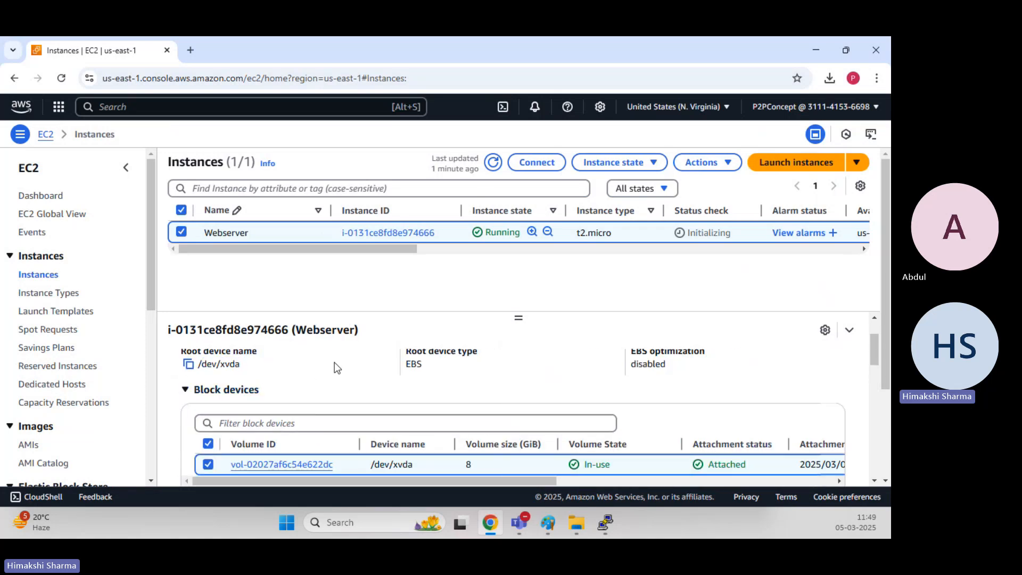
scroll(334, 361, "down", 1)
mouse_move(440, 419)
left_mouse_down()
mouse_move(759, 420)
mouse_move(422, 425)
left_mouse_up()
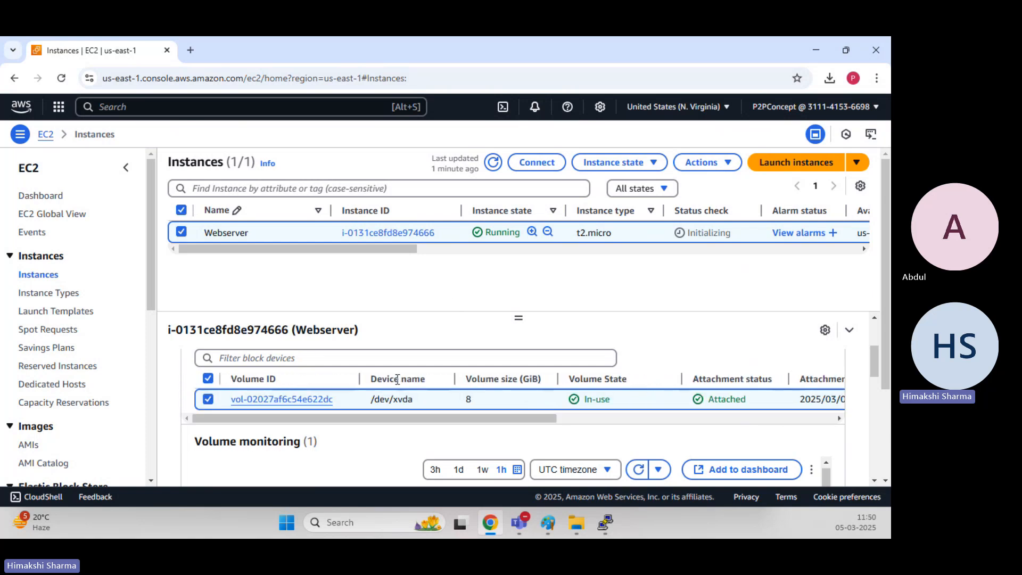
scroll(397, 379, "up", 2)
Return to the terminal, run df -hT to list filesystems, and highlight the /dev/xvda1 root filesystem row.
left_click(605, 524)
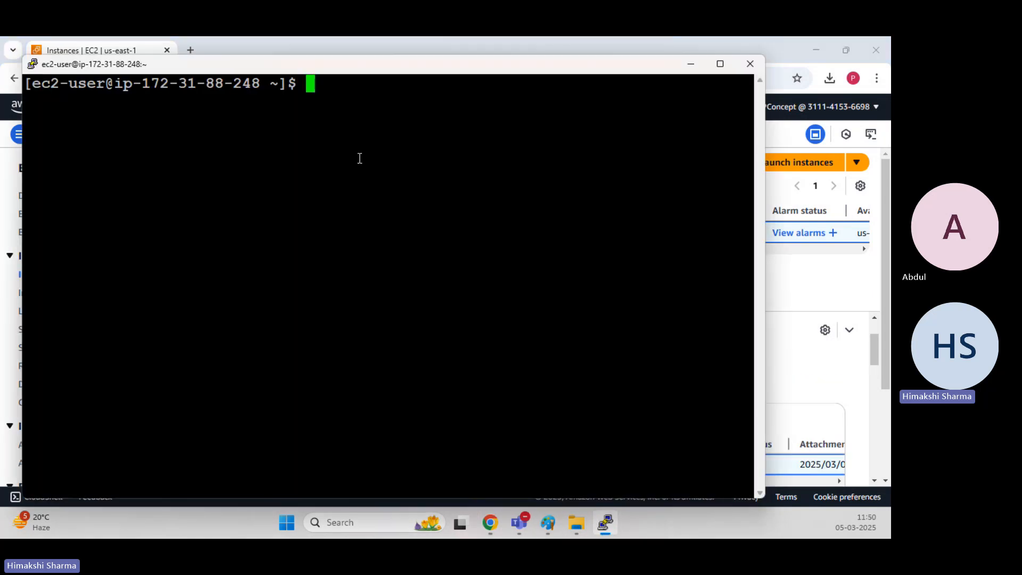
type("df -hT")
key("Return")
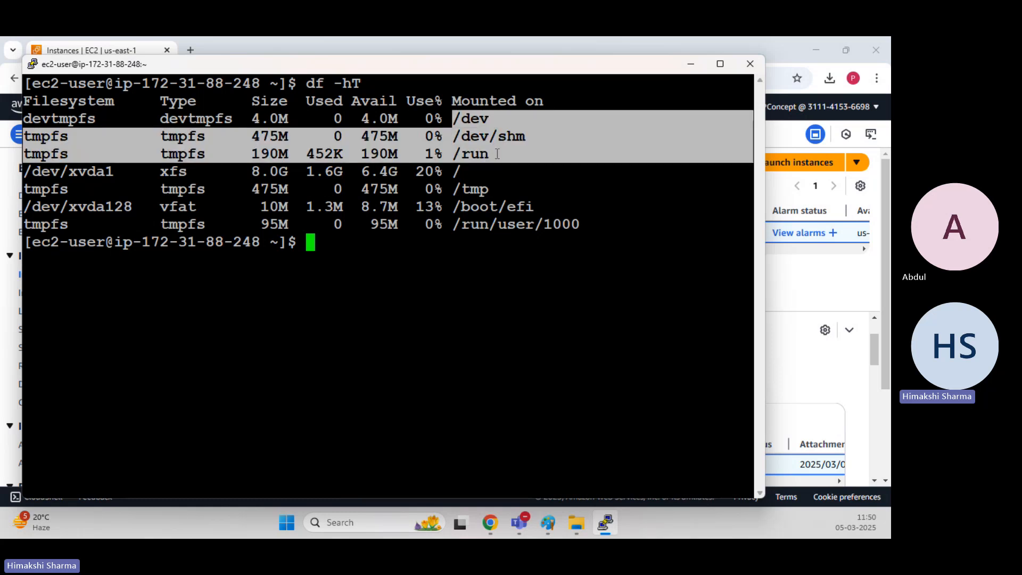
left_click_drag(497, 153, 24, 189)
double_click(580, 224)
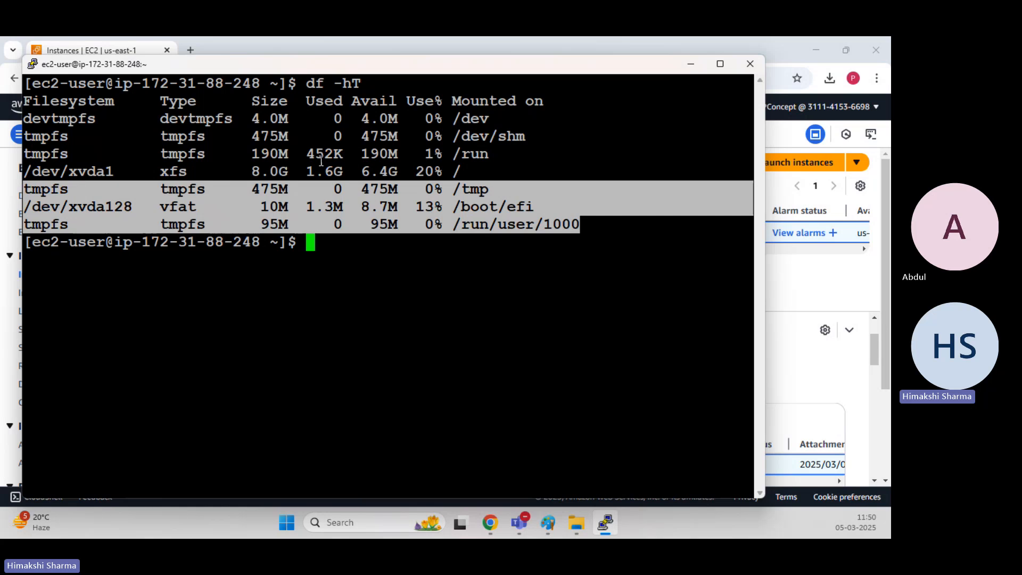
left_click_drag(485, 155, 24, 118)
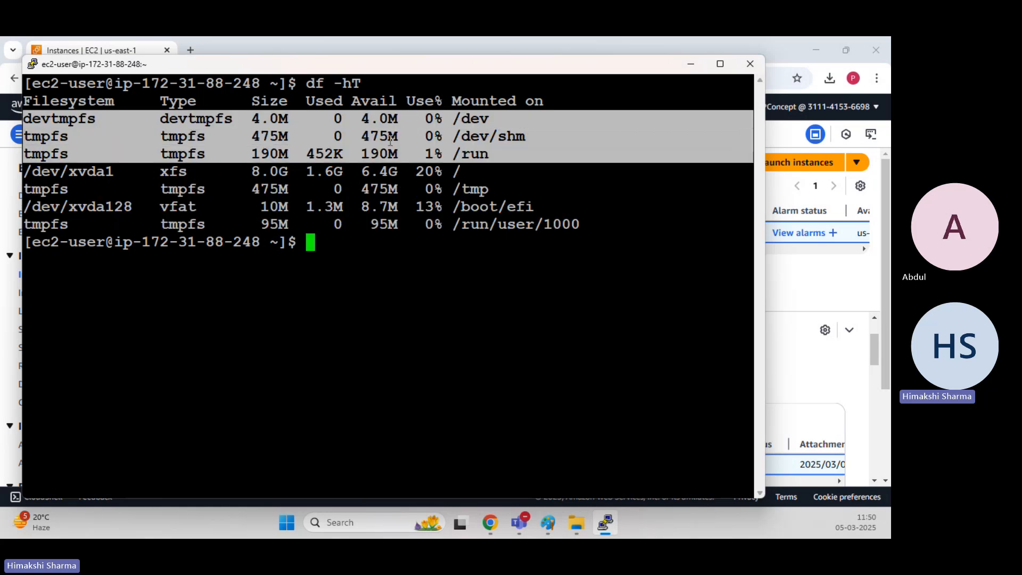
left_click(468, 162)
left_click_drag(461, 171, 20, 169)
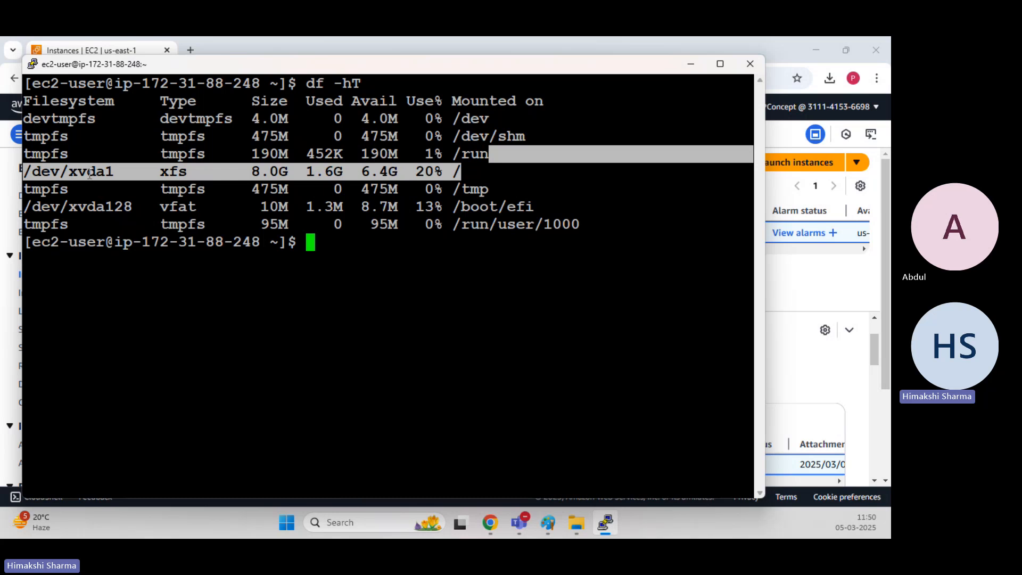
left_click(114, 170)
left_click_drag(112, 170, 20, 169)
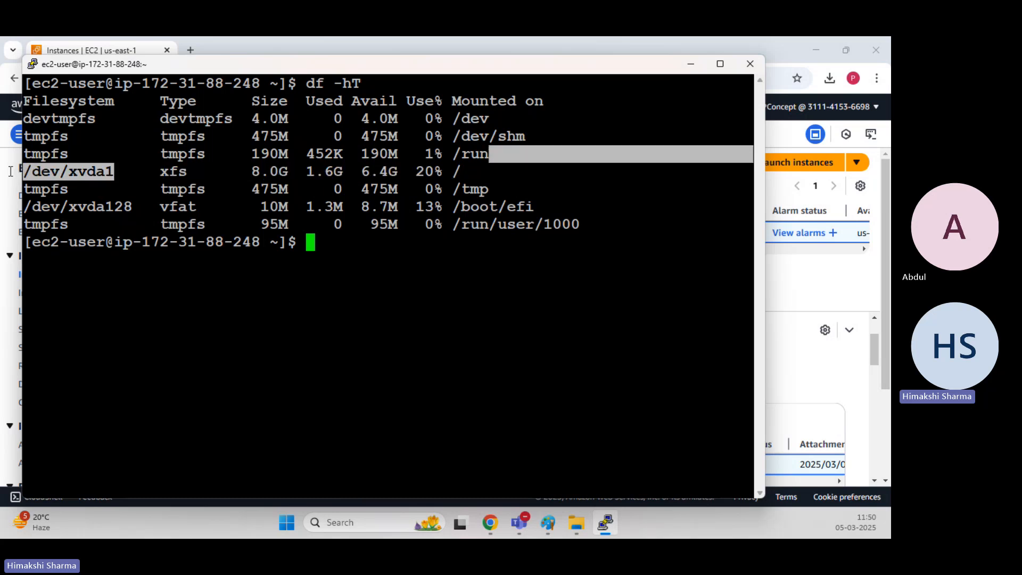
Switch to the EC2 console and highlight the root volume's device name /dev/xvda.
mouse_move(490, 522)
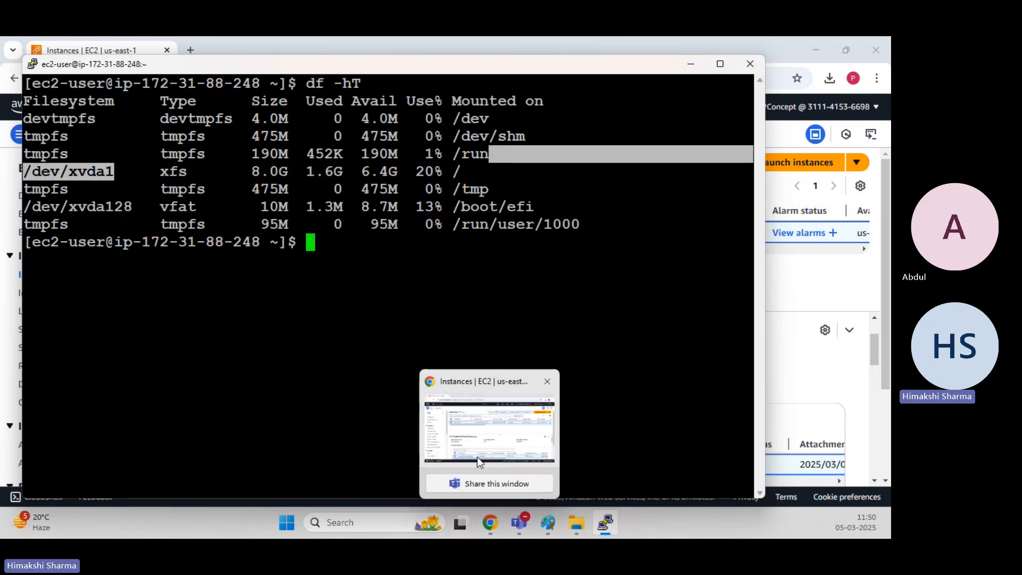
left_click(477, 457)
left_click_drag(367, 464, 442, 469)
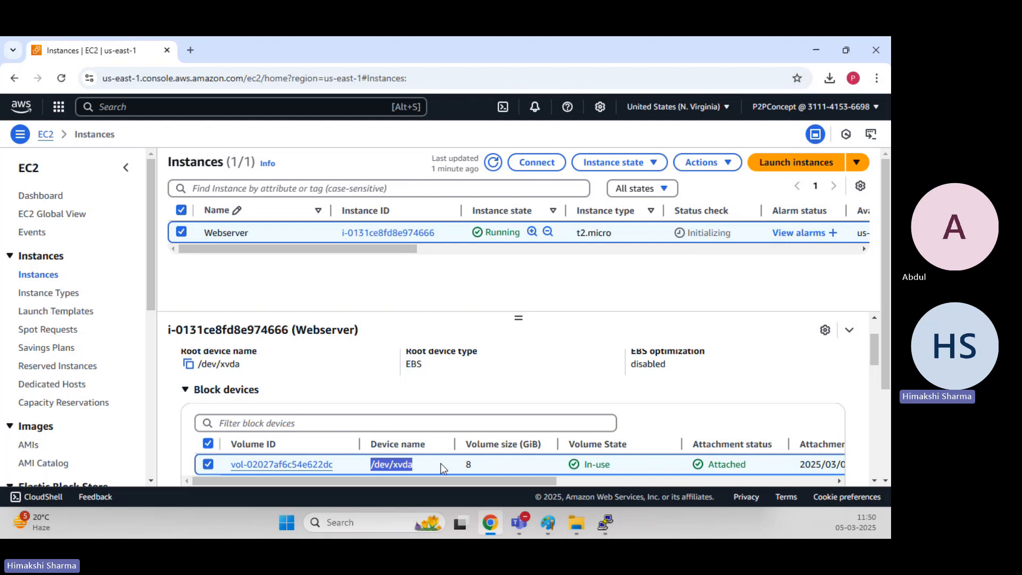
scroll(441, 468, "down", 2)
scroll(423, 416, "up", 2)
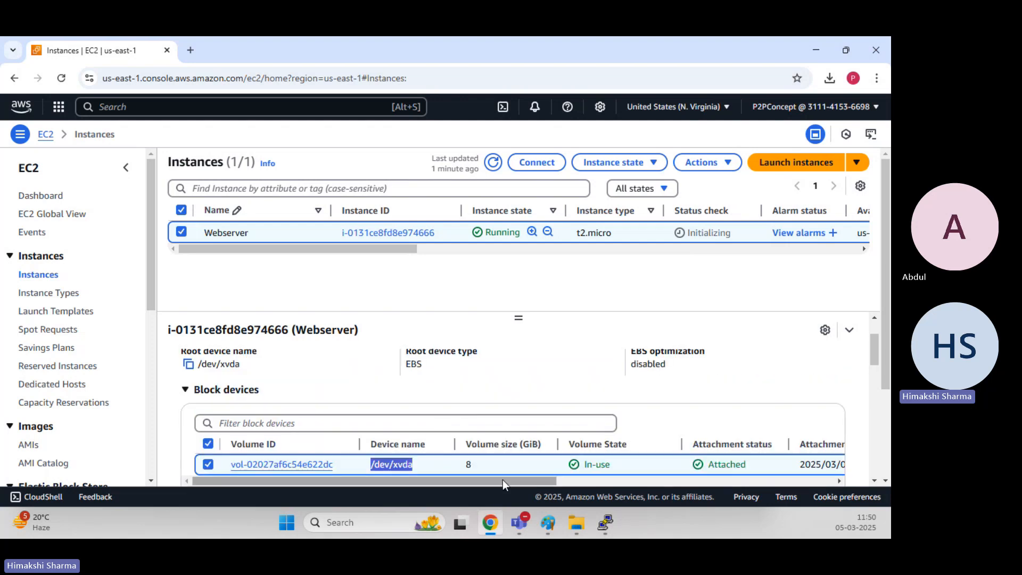
Return to the terminal and highlight the /dev/xvda1 entry's filesystem type, size and mount point.
mouse_move(607, 522)
left_click(602, 439)
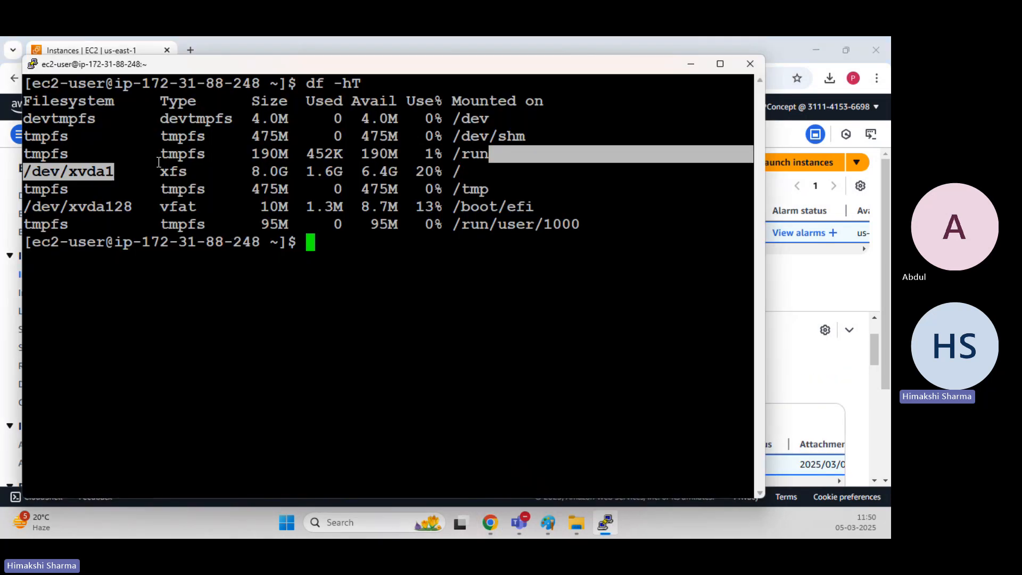
left_click(113, 169)
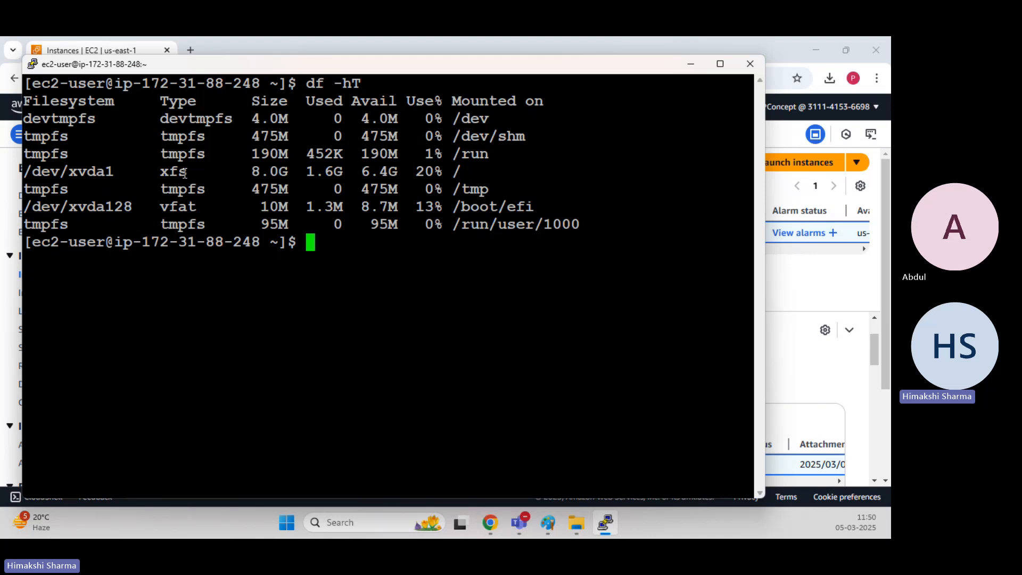
left_click_drag(189, 171, 163, 172)
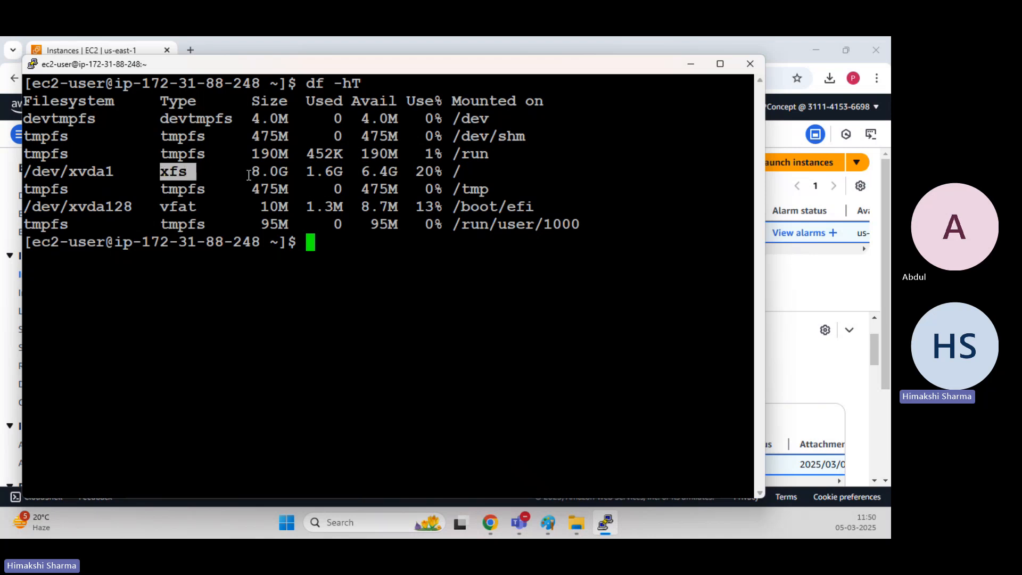
left_click_drag(251, 171, 445, 172)
left_click(458, 168)
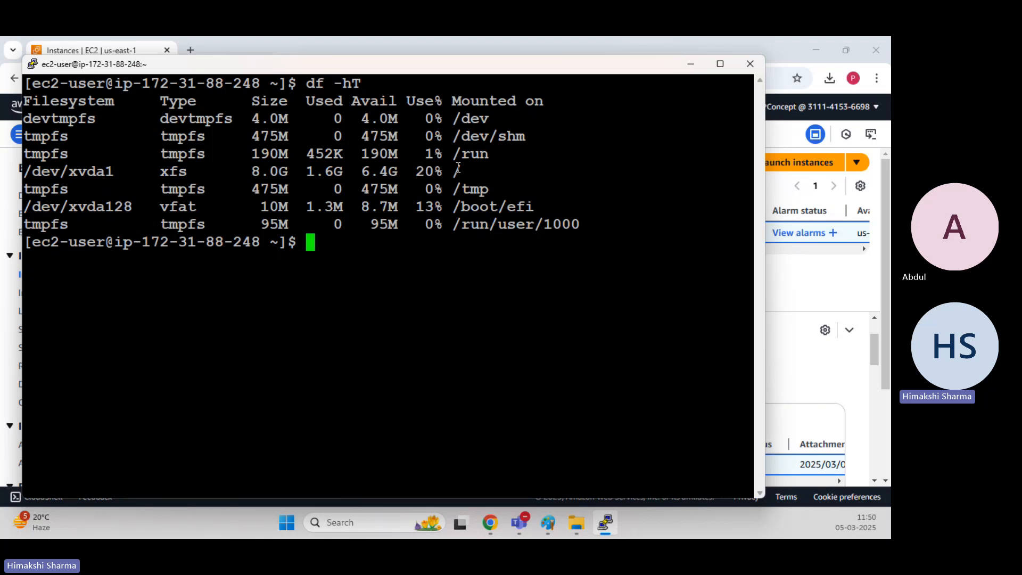
left_click_drag(446, 172, 466, 174)
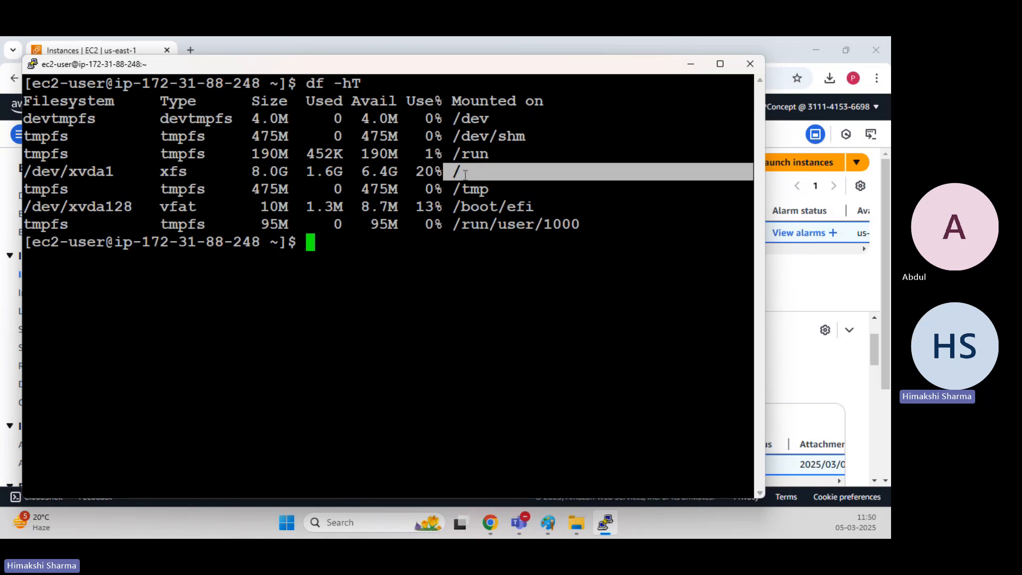
left_click(467, 175)
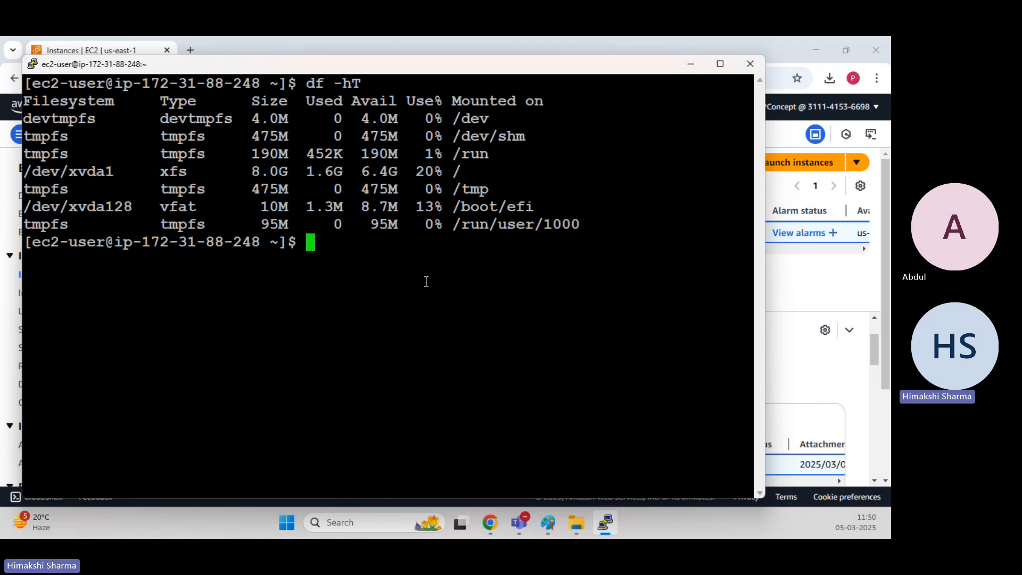
Clear the terminal, switch to the root user with sudo su -, and clear the screen again.
type("clear")
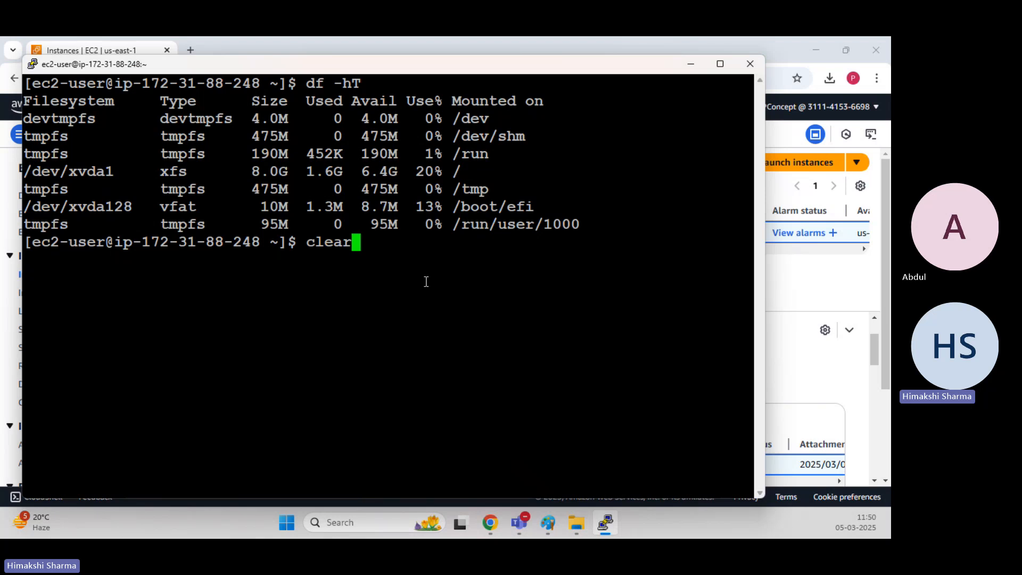
key("Return")
type("sudo su -")
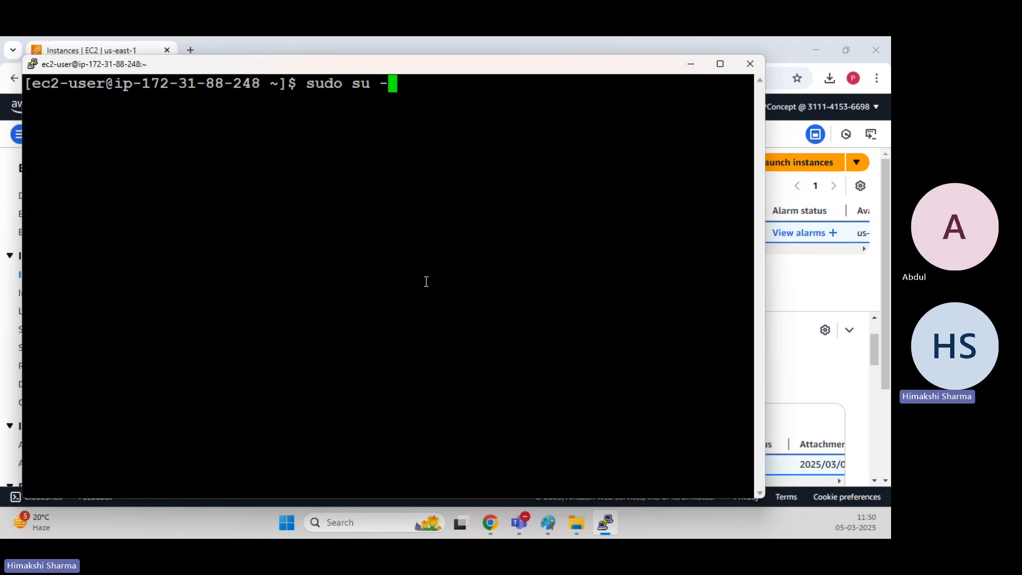
key("Return")
type("clear")
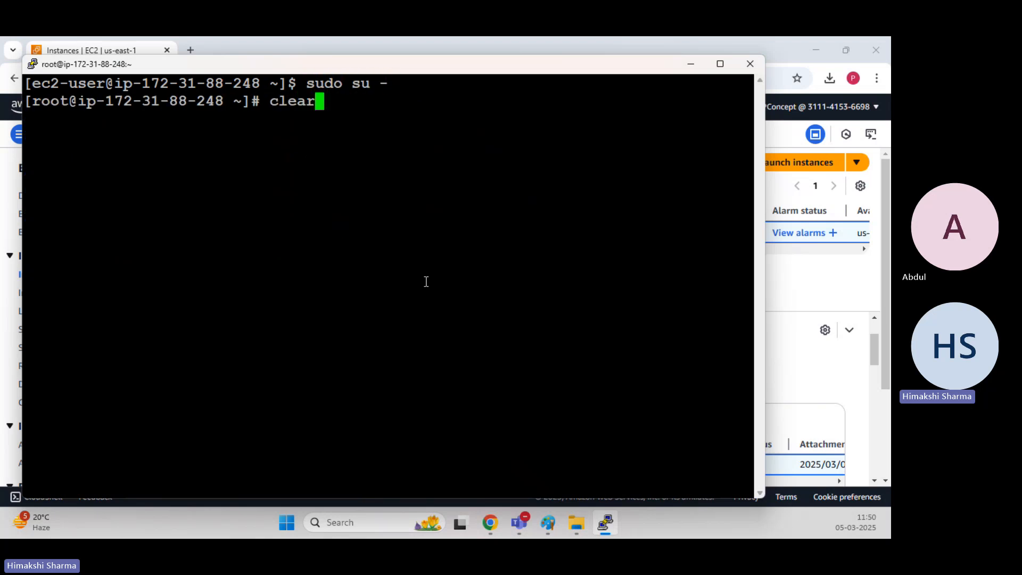
key("Return")
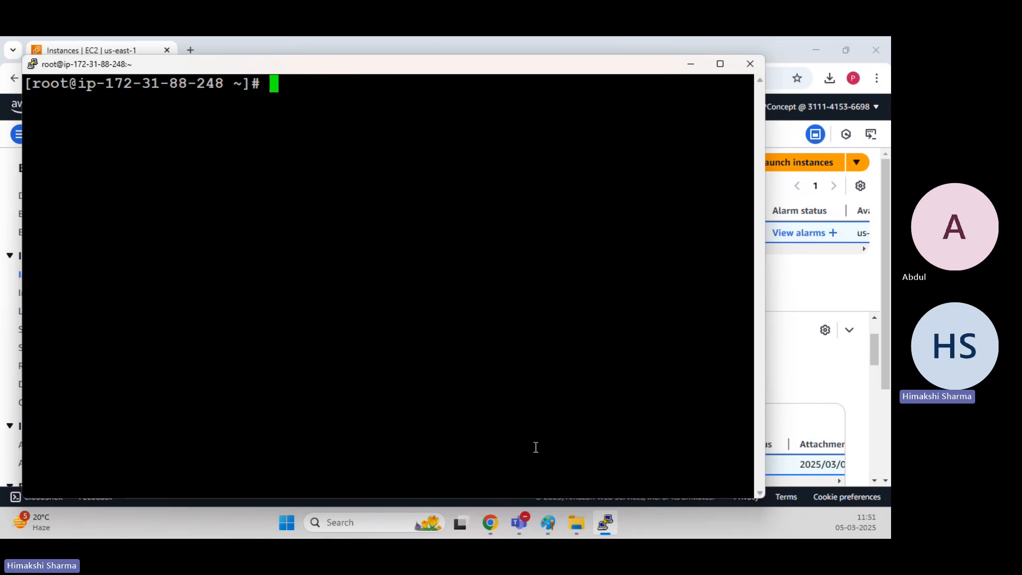
Switch to the EC2 console and open the instance's root volume from its block devices list.
mouse_move(496, 525)
left_click(491, 426)
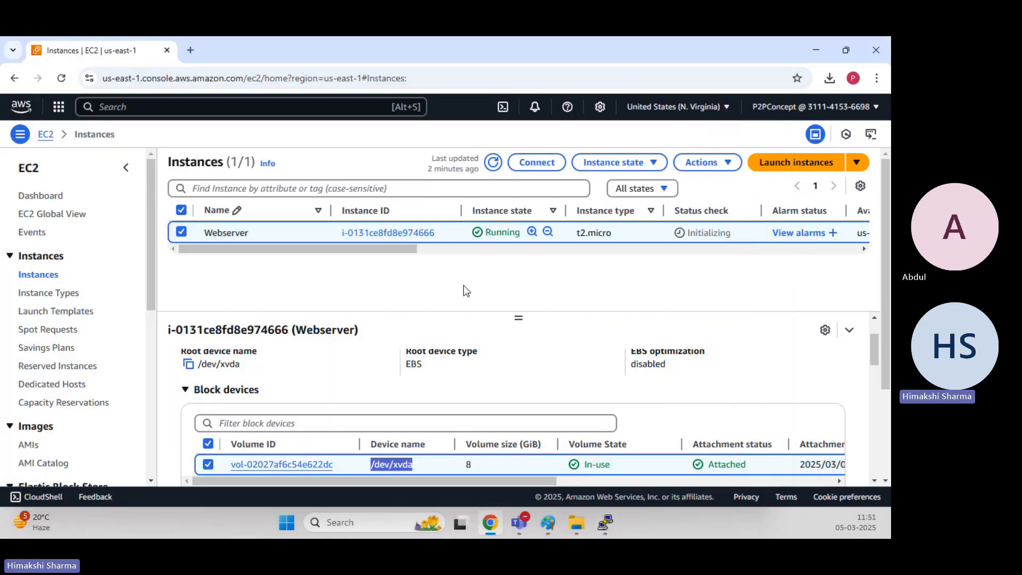
scroll(408, 354, "down", 1)
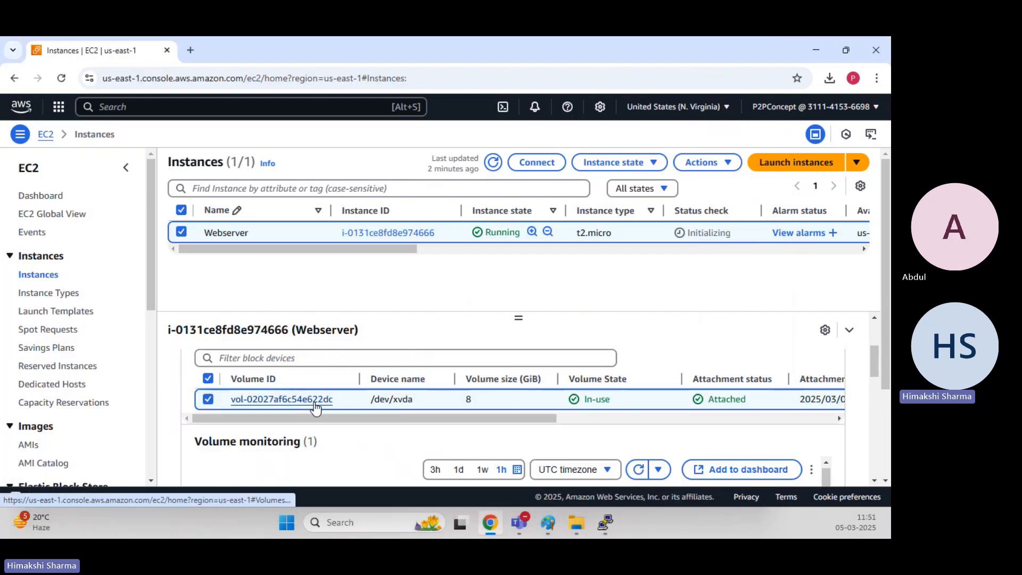
left_click(315, 400)
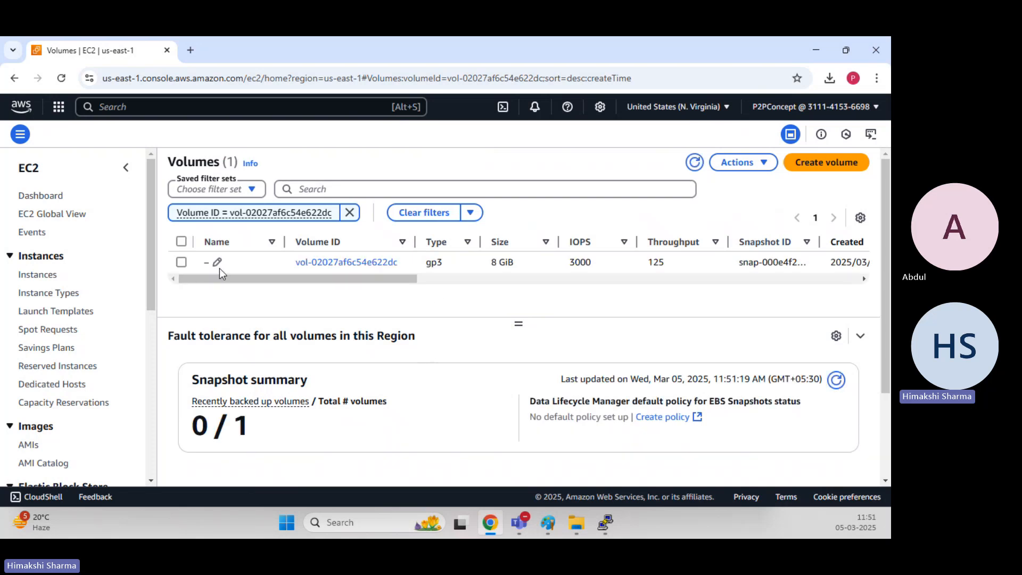
Modify the selected root volume, setting its size to 10 GiB, and confirm the modification.
left_click(181, 262)
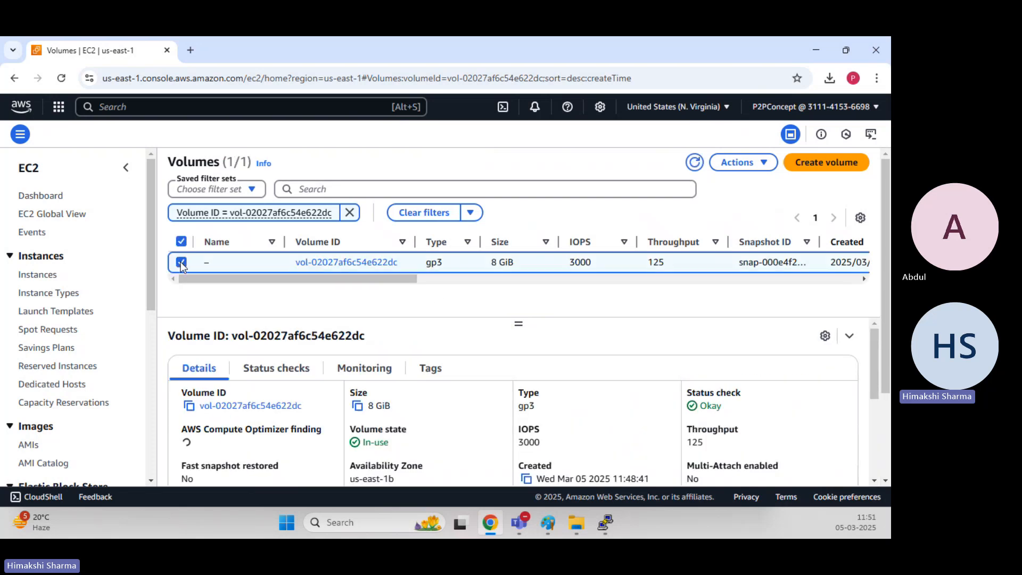
left_click(743, 168)
left_click(693, 184)
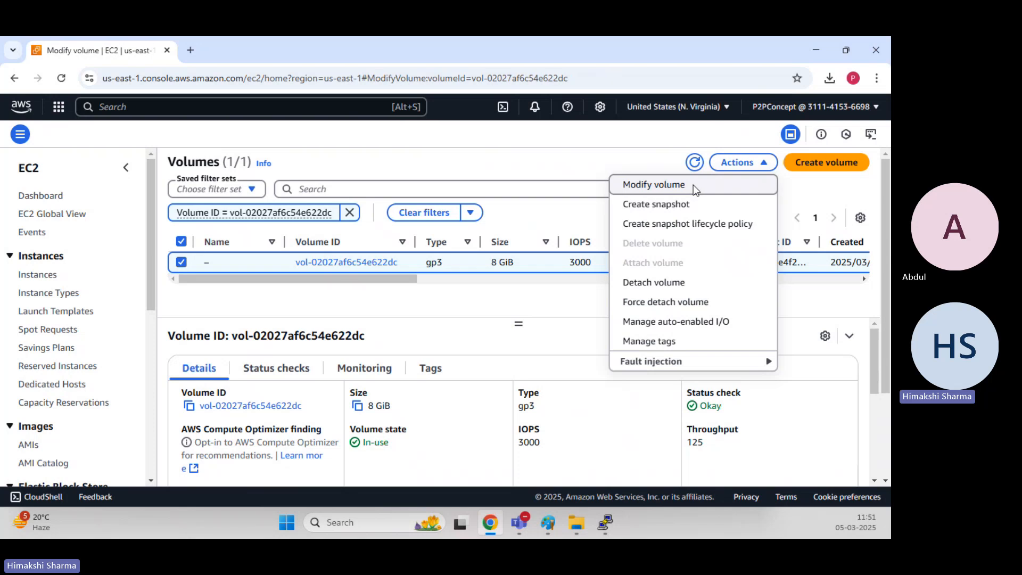
scroll(157, 259, "down", 2)
left_click(83, 227)
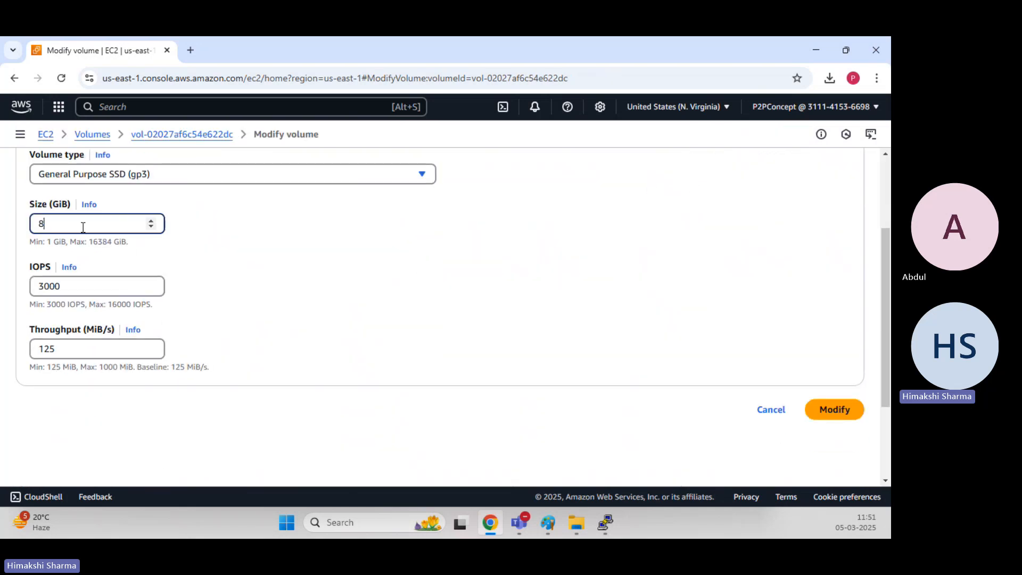
key("ctrl+a")
type("10")
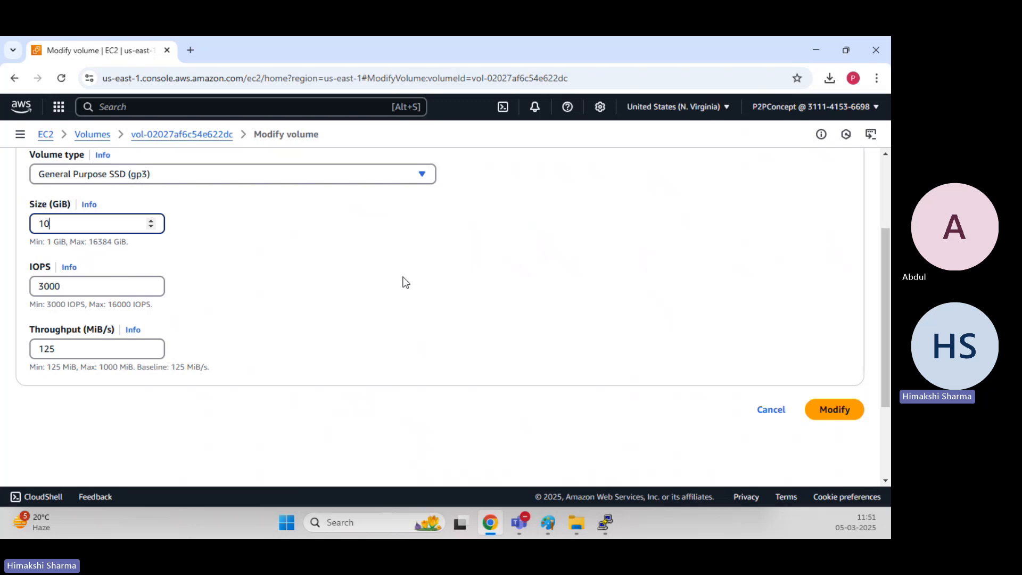
key("Tab")
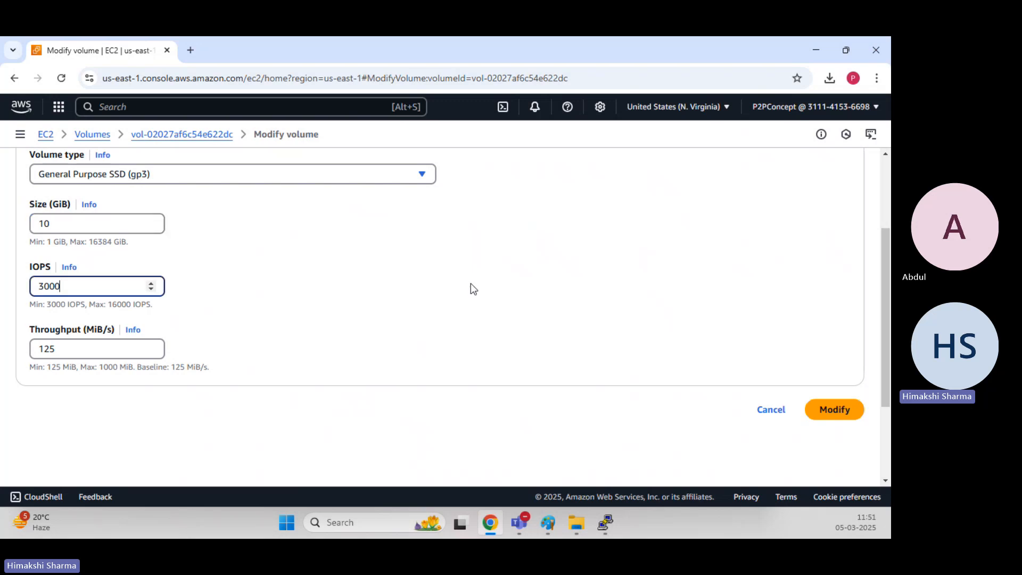
left_click(840, 408)
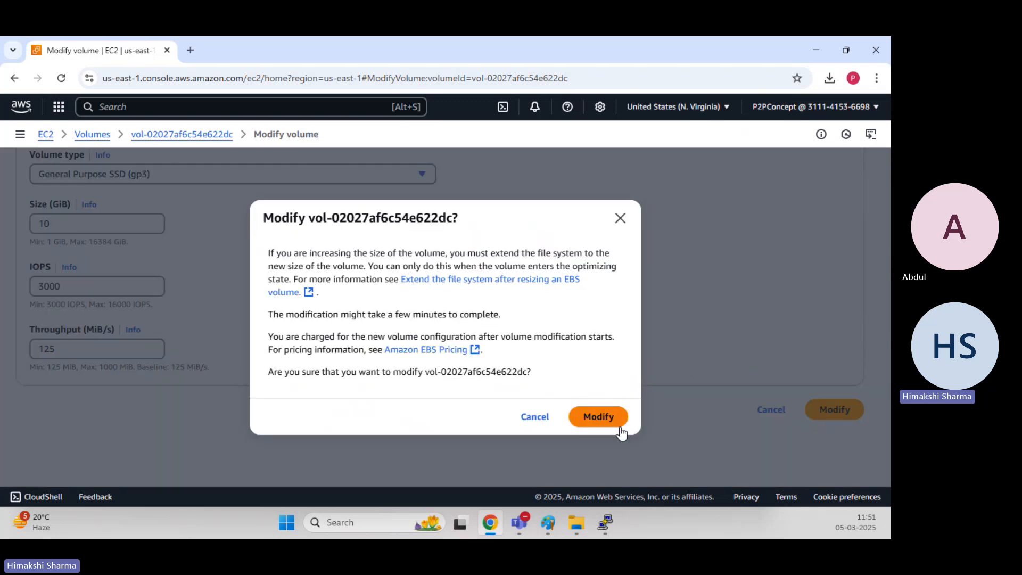
left_click(609, 417)
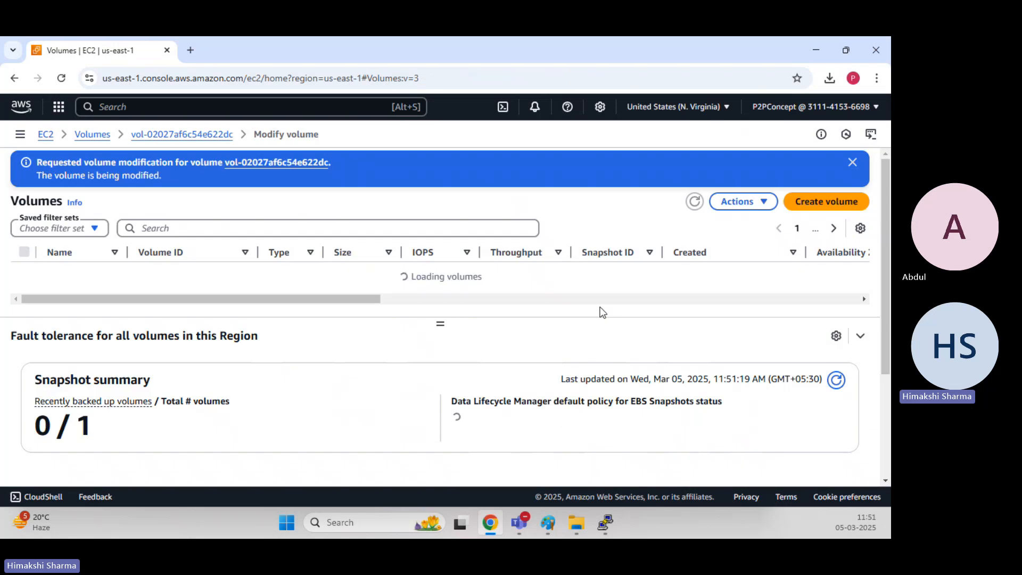
Refresh the volumes list and highlight the volume's size and its volume state.
left_click(695, 202)
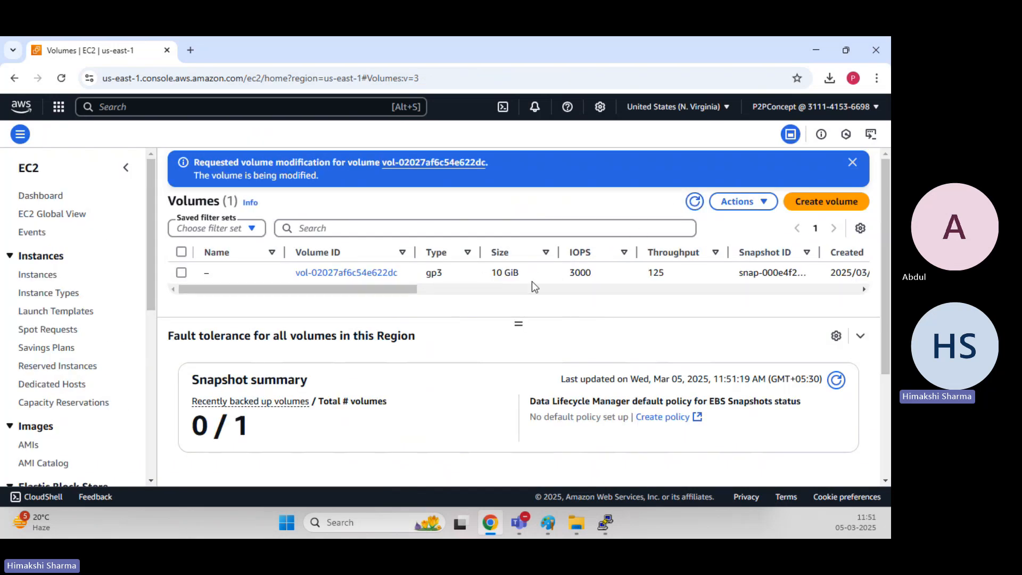
left_click_drag(491, 273, 525, 281)
left_click(521, 280)
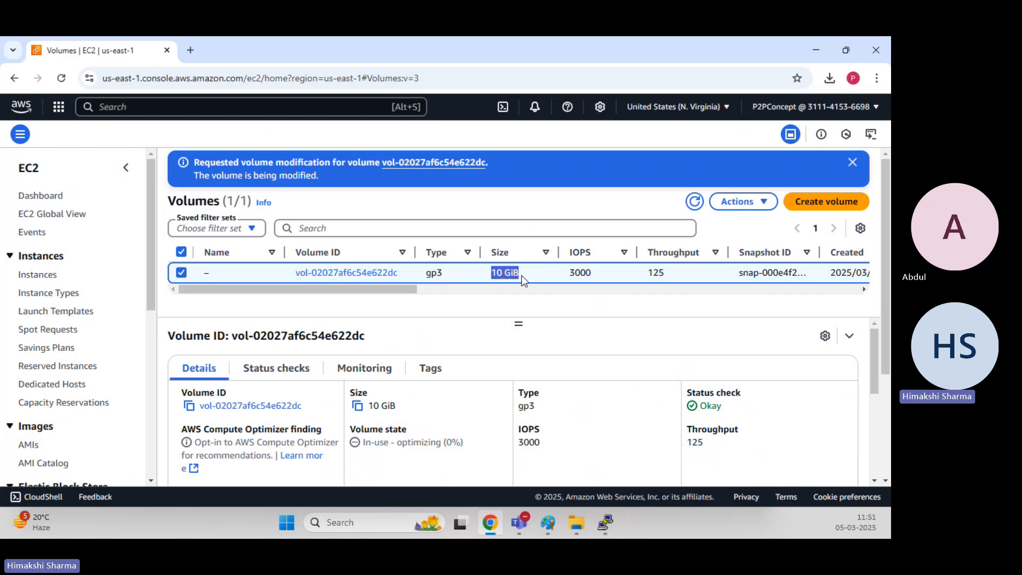
left_click(567, 342)
mouse_move(605, 523)
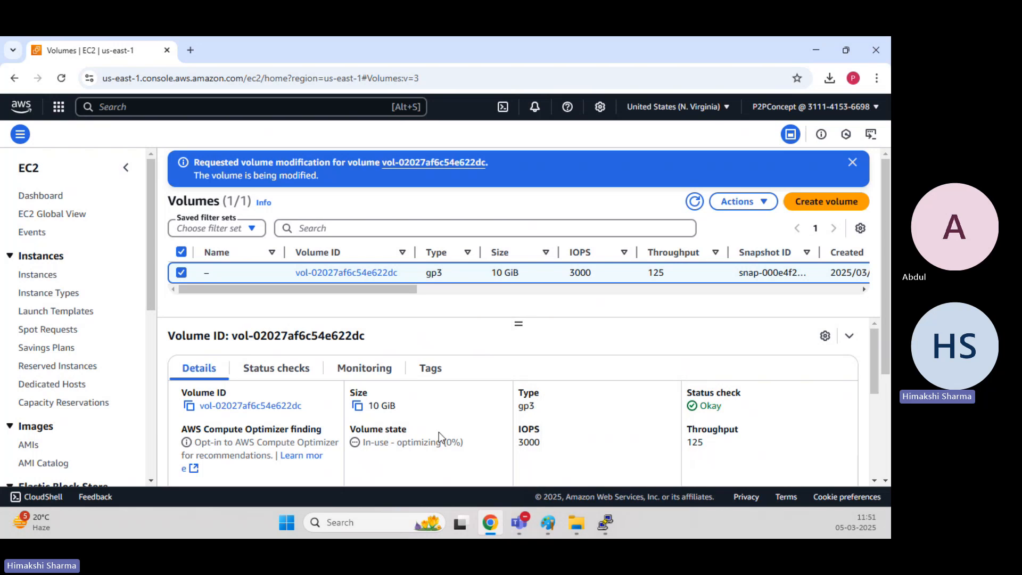
left_click_drag(363, 444, 475, 448)
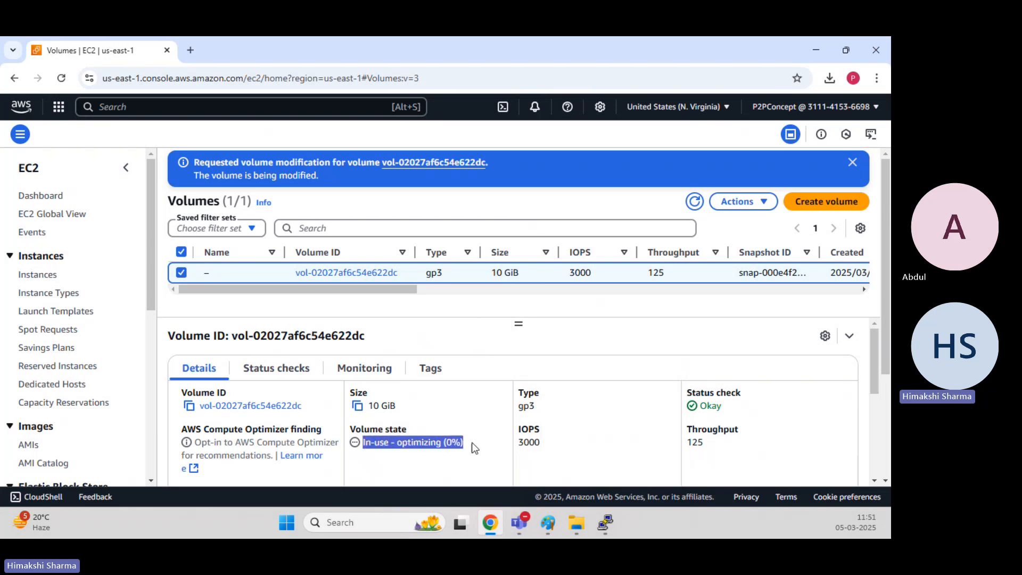
Refresh the volumes list repeatedly and examine the selected volume's modification state.
left_click(695, 202)
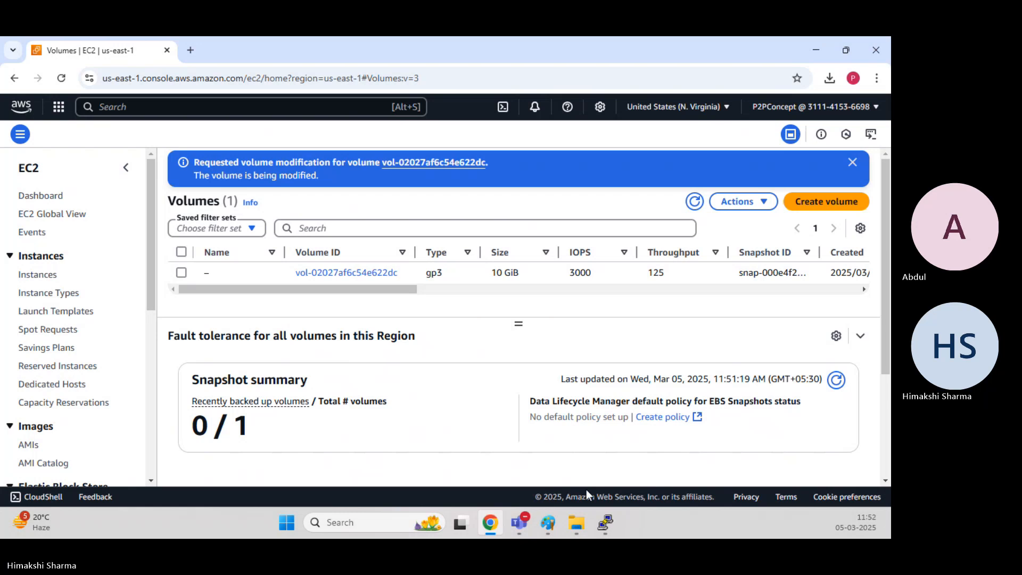
left_click(606, 523)
left_click(606, 524)
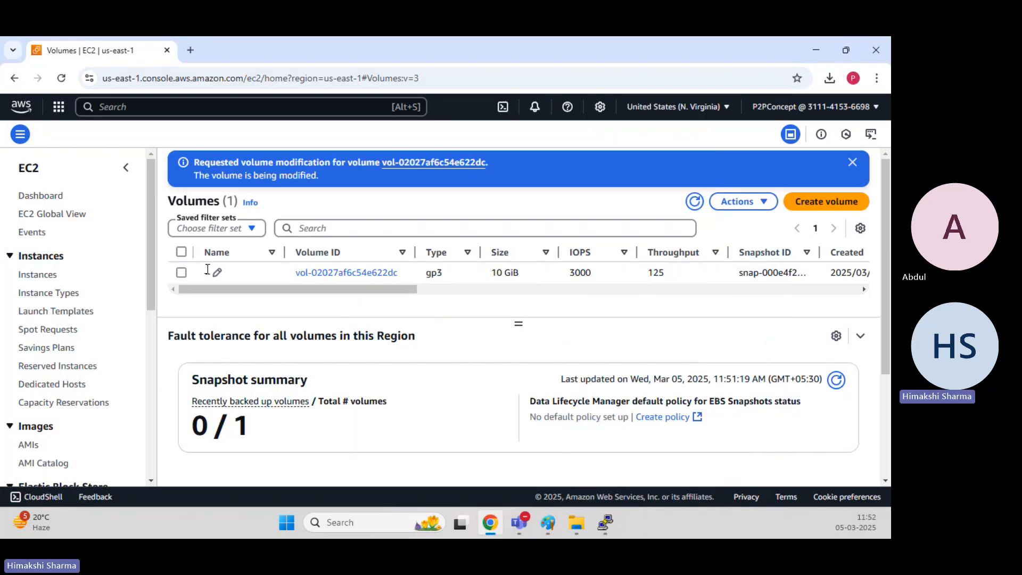
left_click(181, 273)
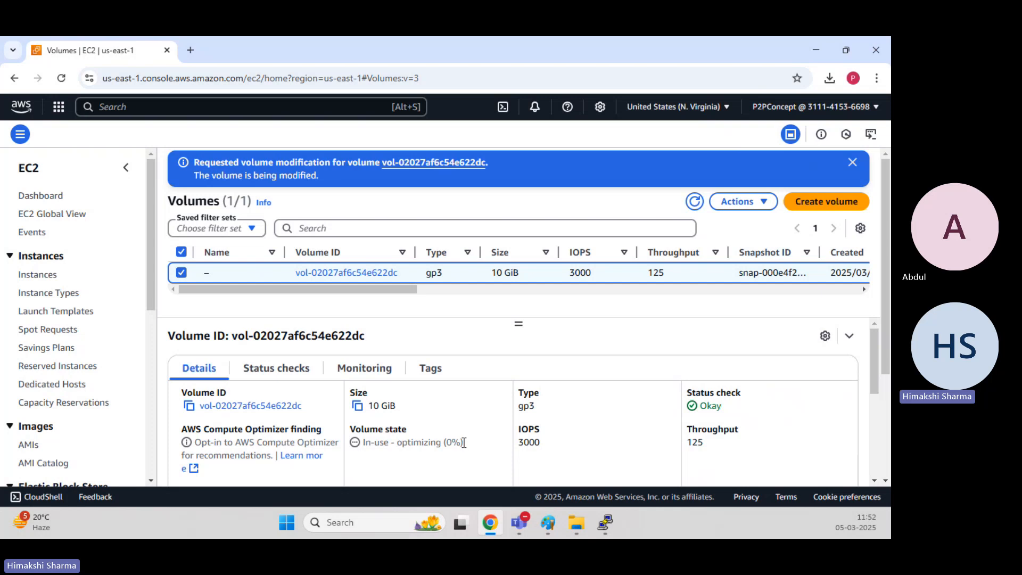
left_click_drag(463, 443, 366, 445)
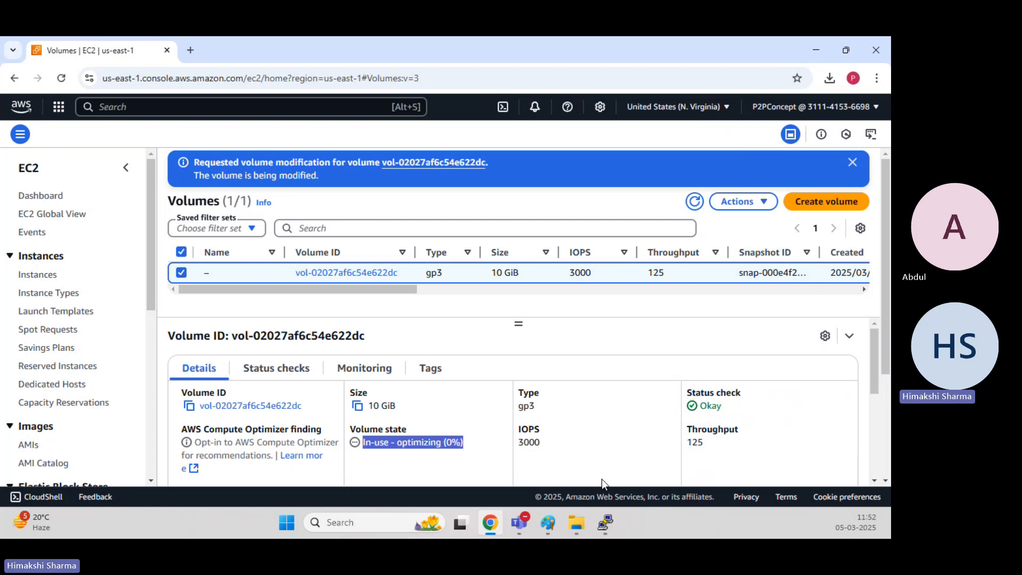
left_click(447, 435)
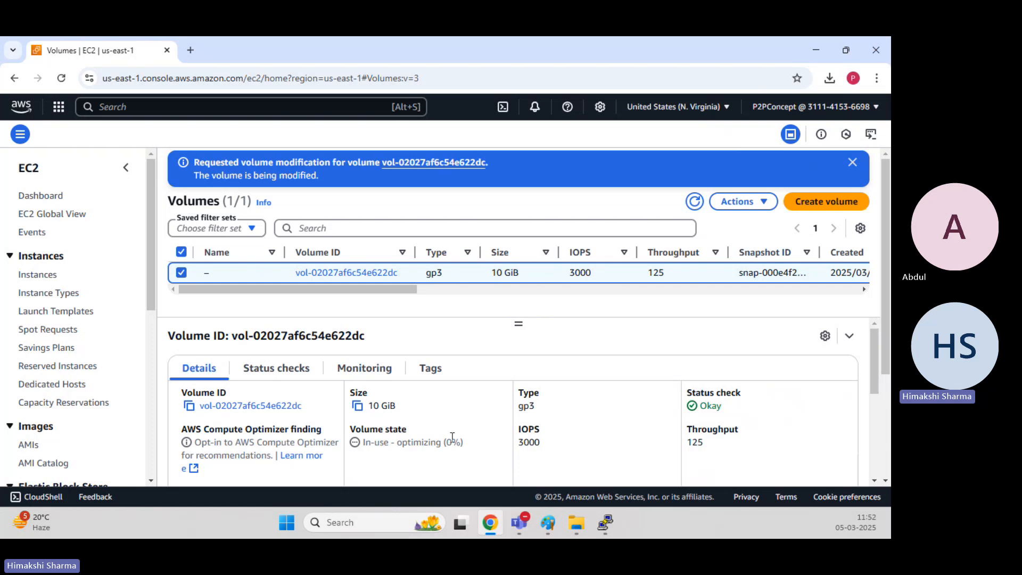
left_click_drag(390, 444, 462, 441)
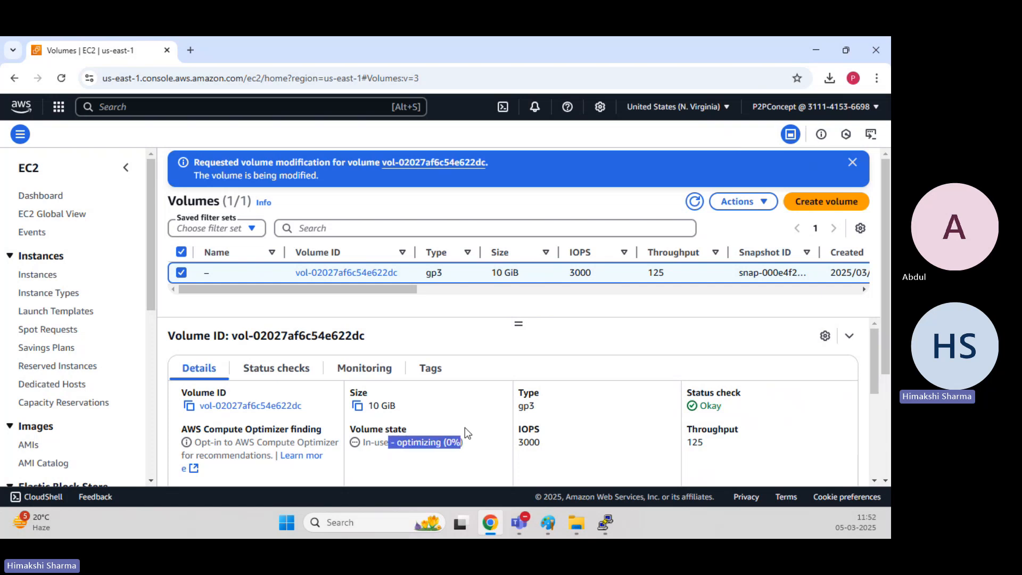
left_click(467, 430)
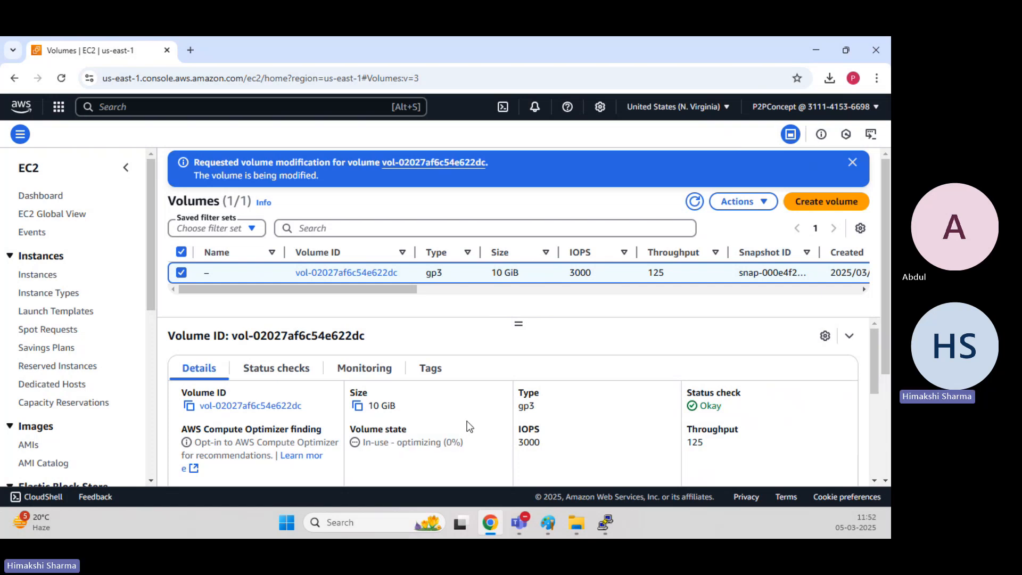
left_click(694, 202)
left_click(183, 273)
left_click_drag(401, 441, 502, 454)
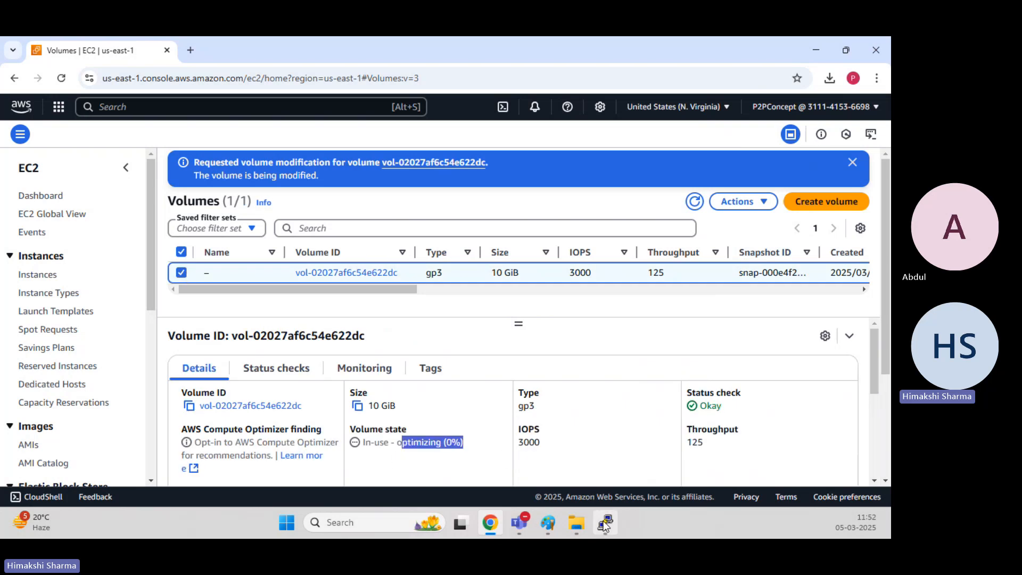
Switch to the terminal and run df -hT to list the mounted filesystems.
mouse_move(605, 523)
left_click(577, 456)
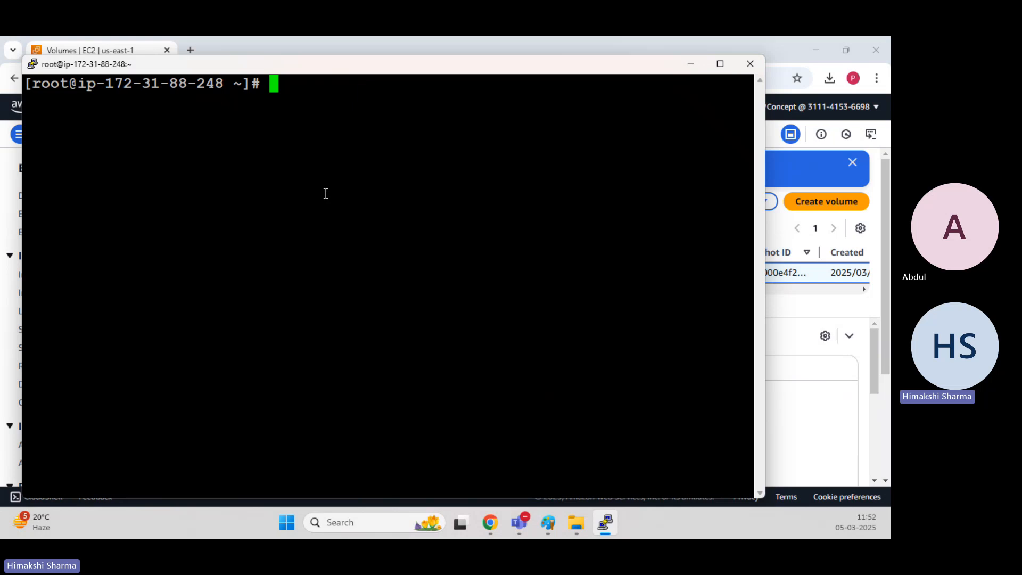
type("df -hT")
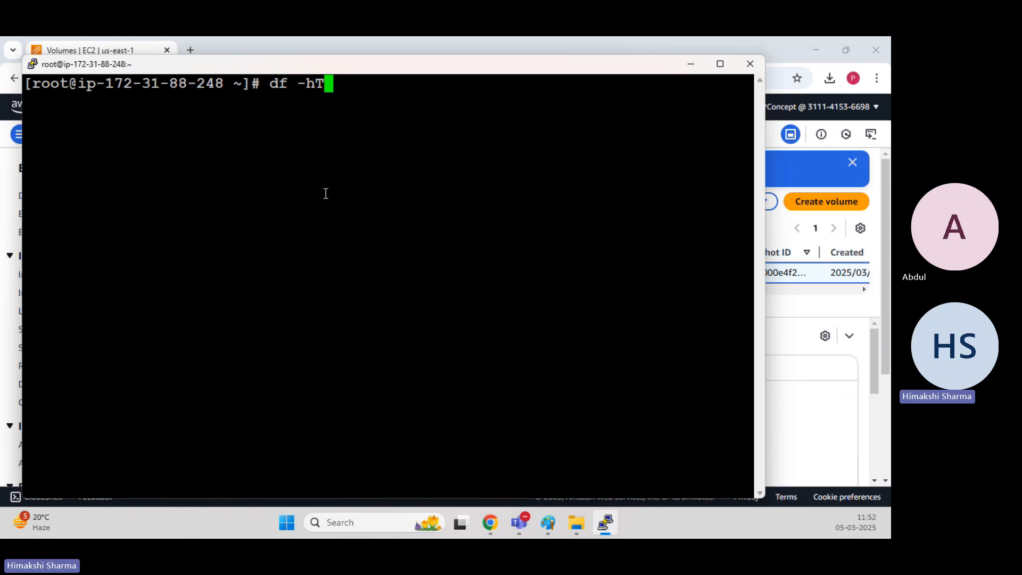
key("Return")
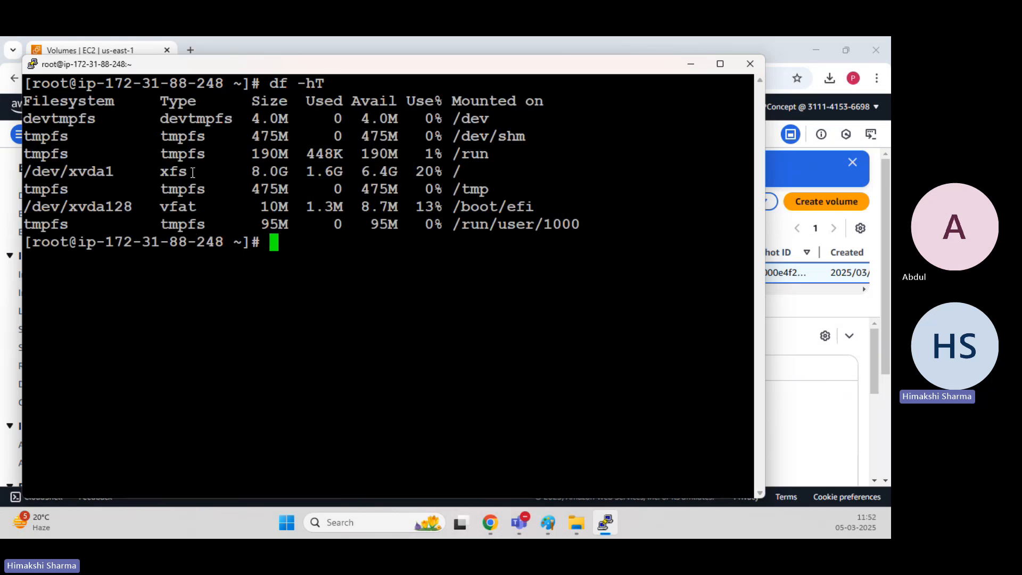
Highlight the /dev/xvda1 root filesystem row and its size and usage columns.
left_click_drag(251, 172, 461, 171)
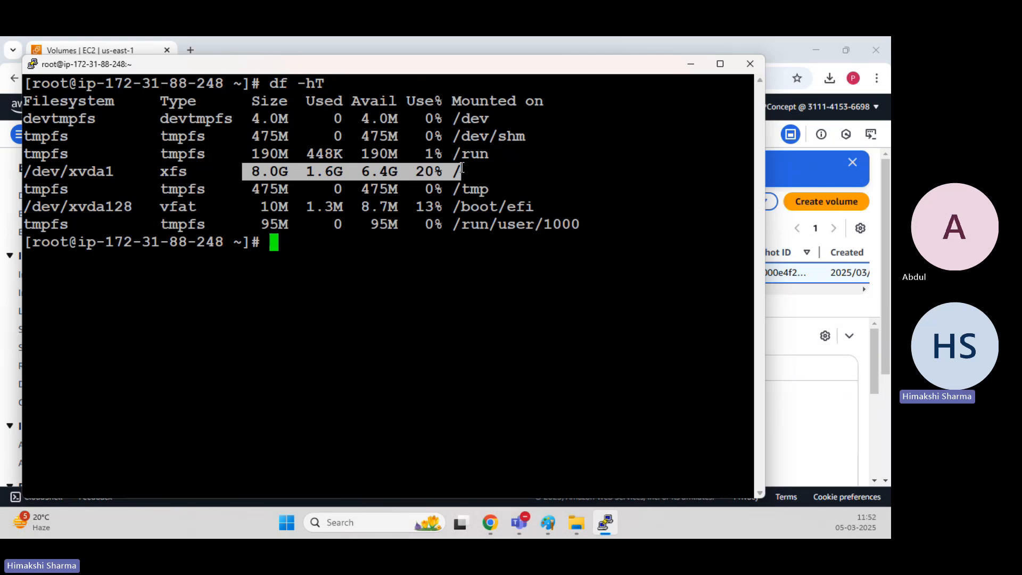
left_click(436, 168)
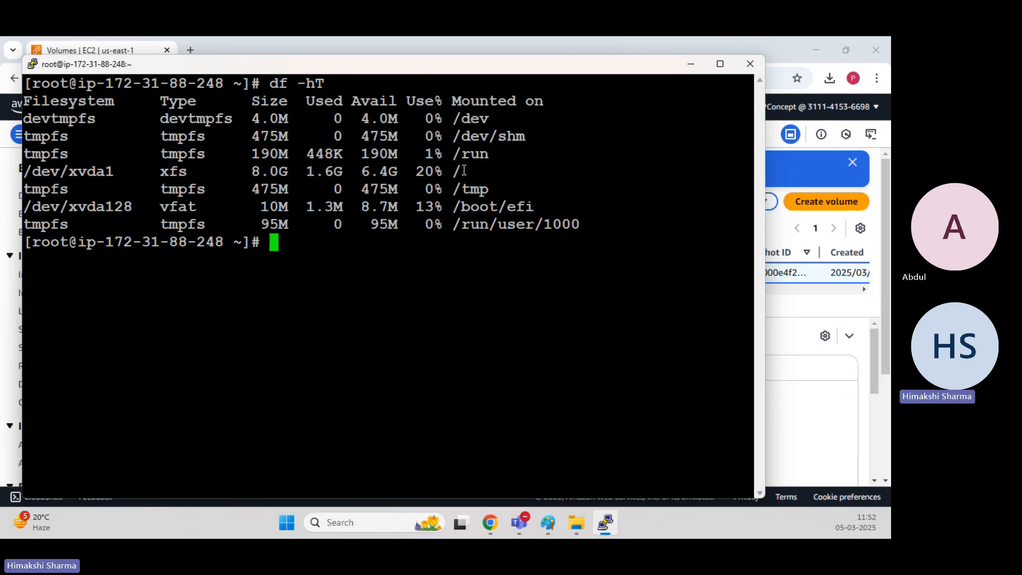
left_click_drag(466, 169, 23, 180)
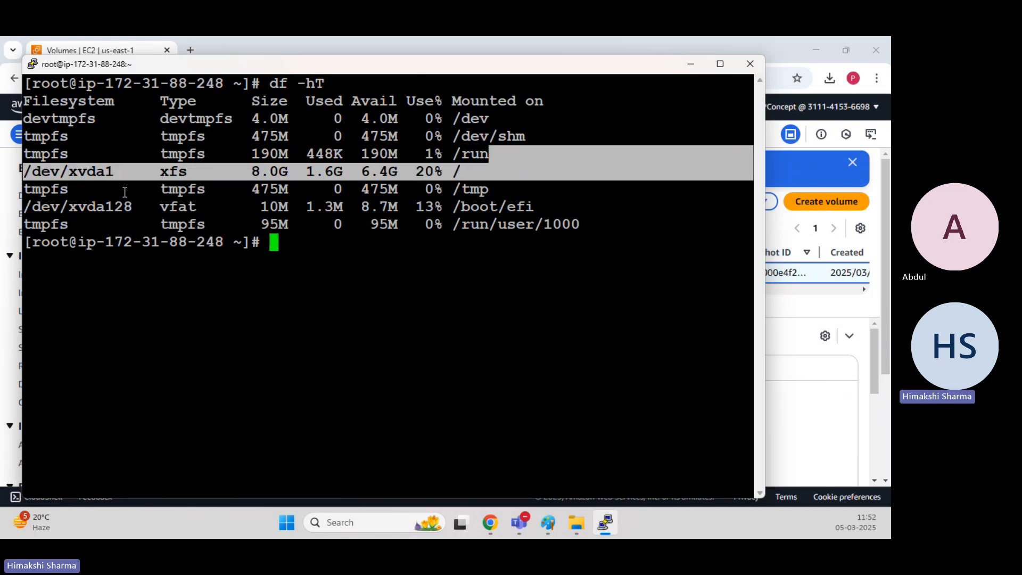
left_click(389, 184)
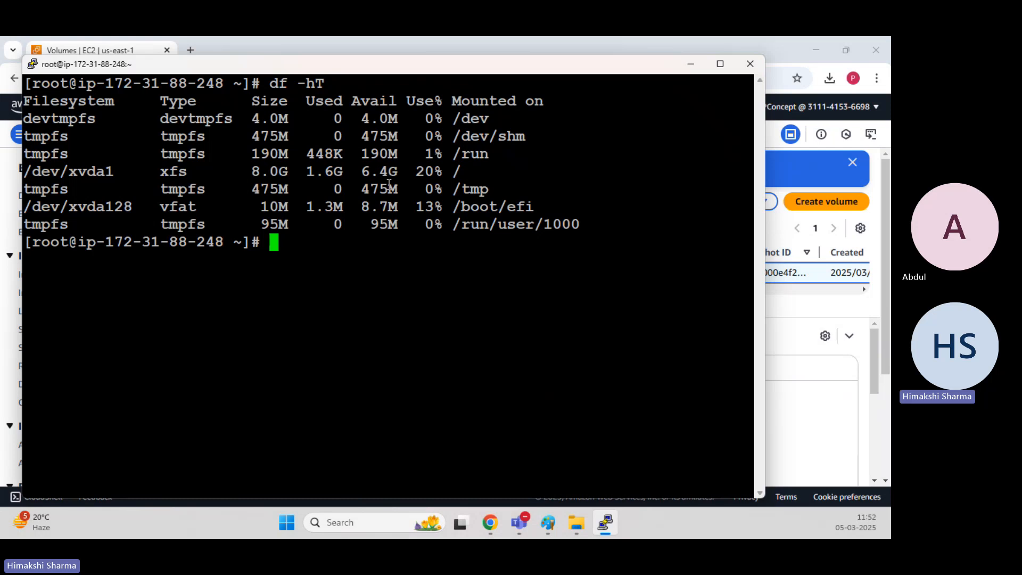
left_click_drag(305, 171, 12, 175)
left_click(313, 218)
Clear the terminal and run lsblk to list the block devices and partitions.
key("ctrl+l")
type("ls")
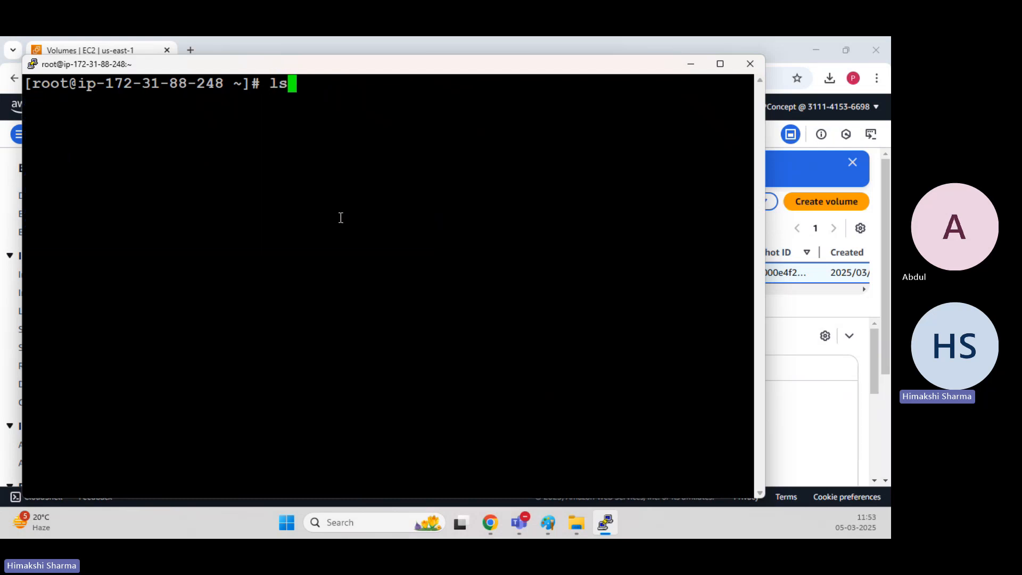
type("blk")
key("Return")
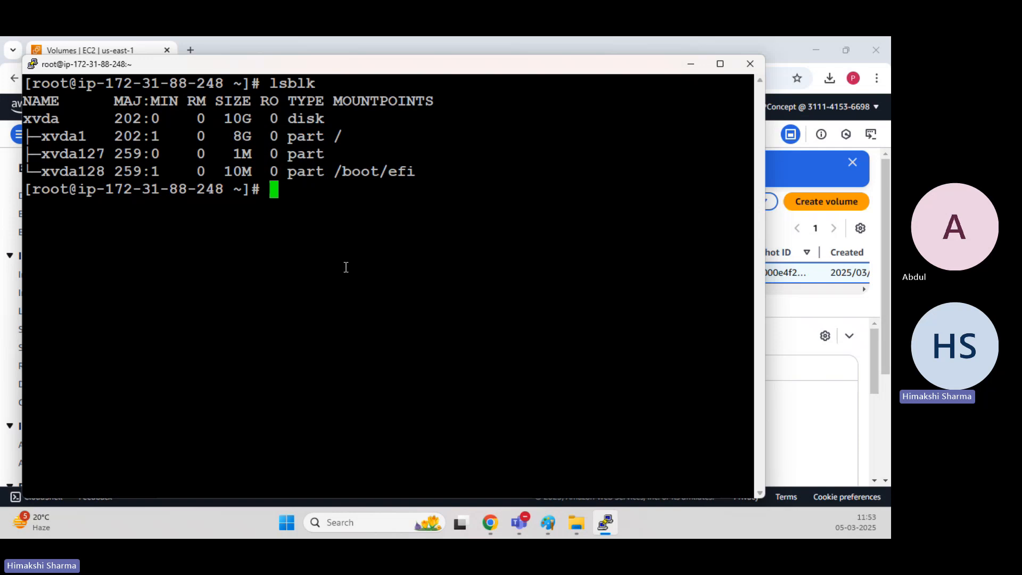
Highlight the xvda disk, its size and the xvda1 partition in the lsblk output.
left_click_drag(60, 118, 23, 122)
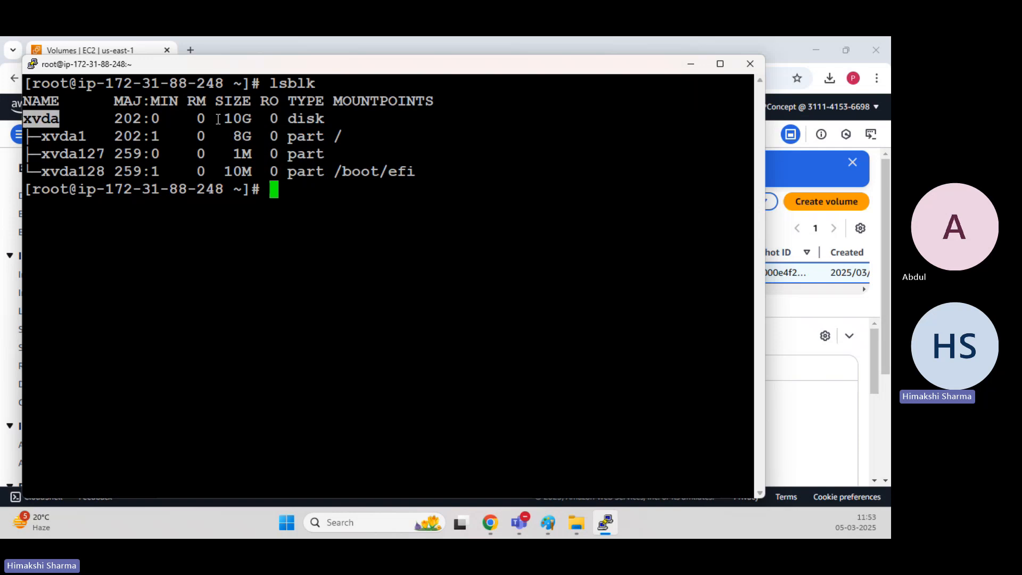
left_click_drag(225, 118, 249, 118)
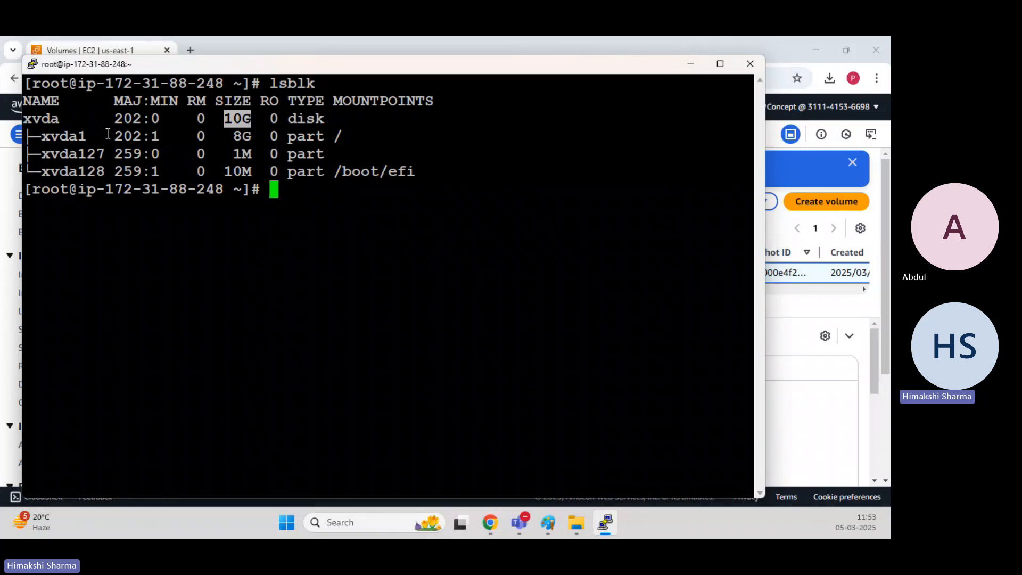
left_click_drag(96, 136, 24, 136)
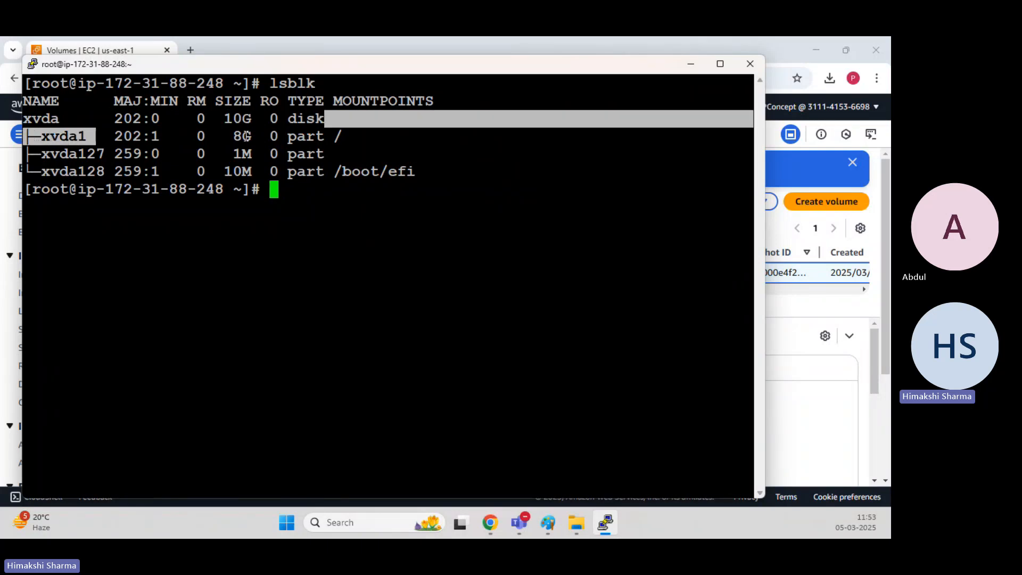
left_click_drag(225, 137, 23, 101)
left_click(336, 185)
left_click_drag(351, 135, 325, 118)
double_click(543, 225)
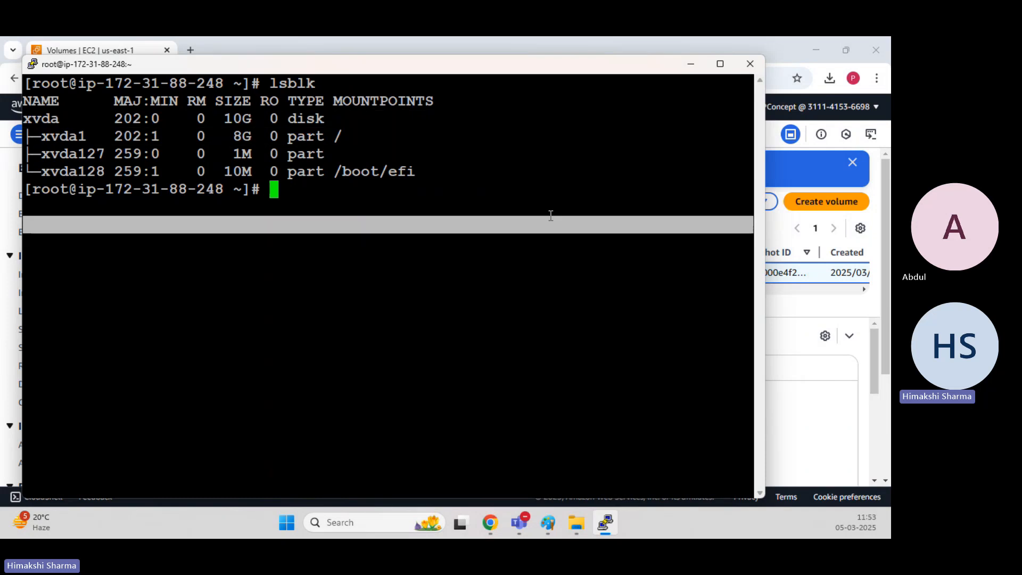
Clear the terminal screen.
left_click(479, 186)
type("clear")
key("Return")
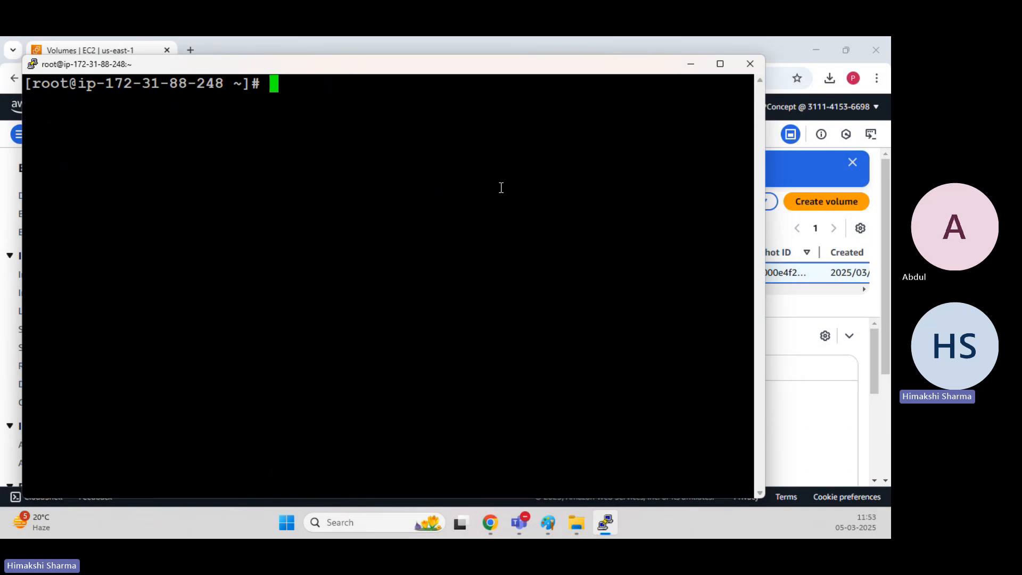
Switch to Paint and insert the word Primary before Volume in the EBS heading line.
mouse_move(548, 523)
left_click(546, 419)
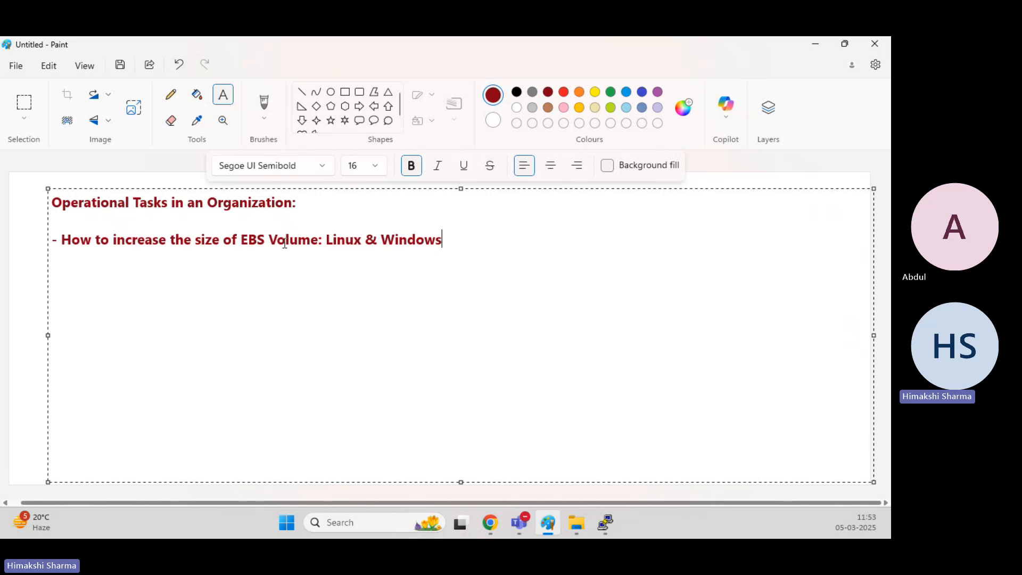
left_click(242, 240)
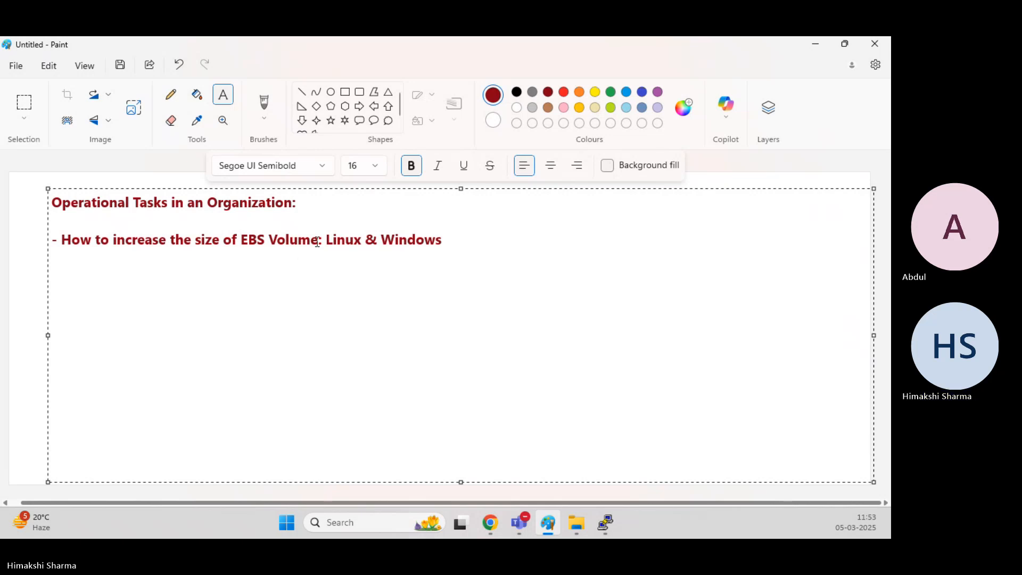
left_click(266, 239)
type("P ")
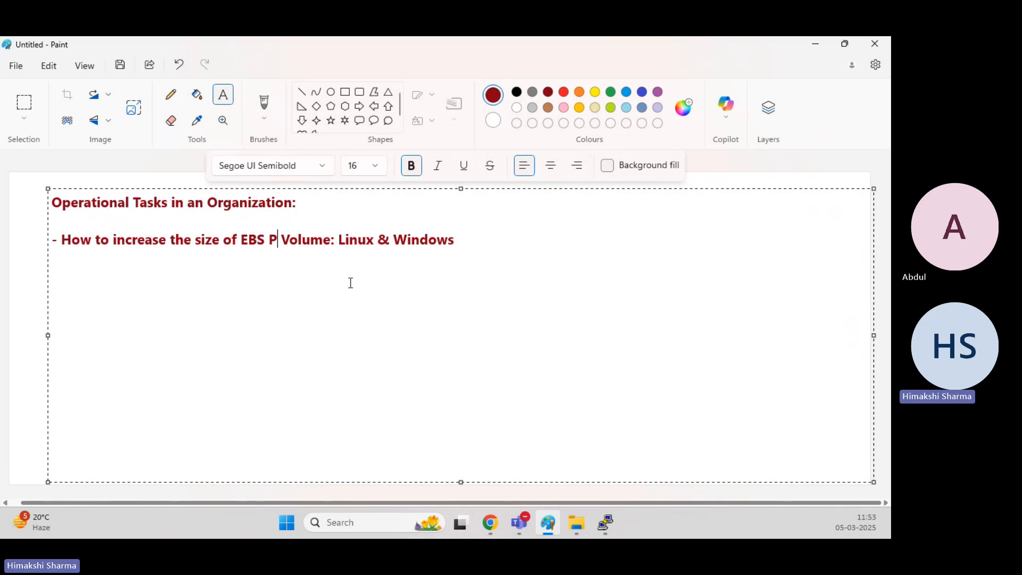
type("rimary")
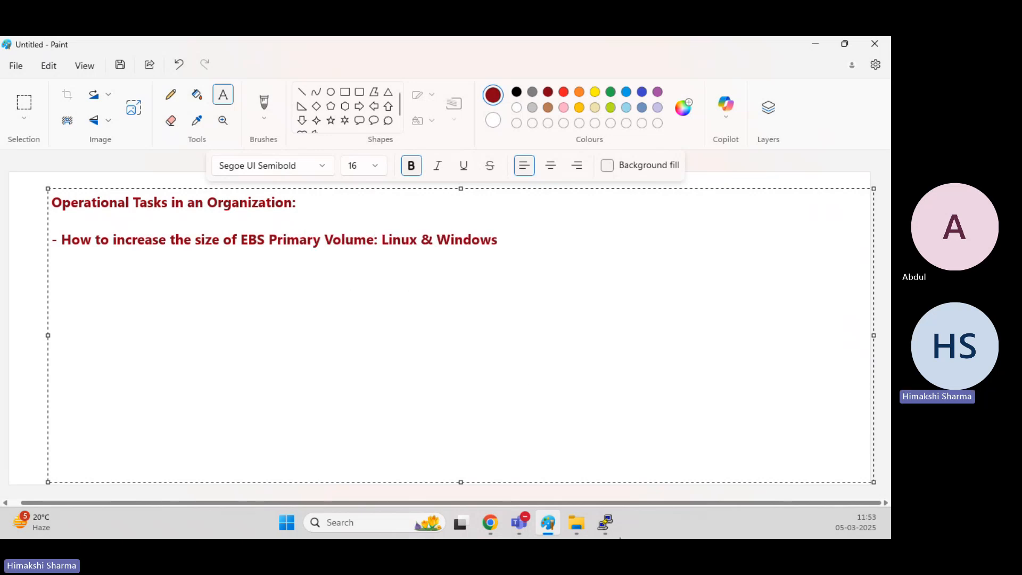
Return to the terminal, run lsblk again and highlight the xvda disk size.
left_click(613, 513)
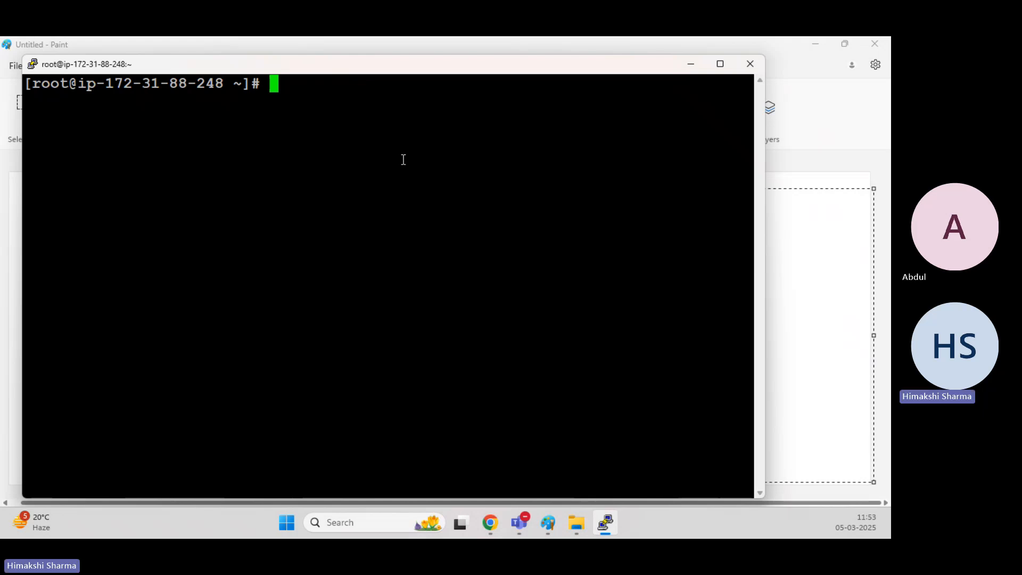
type("lsblk")
key("Return")
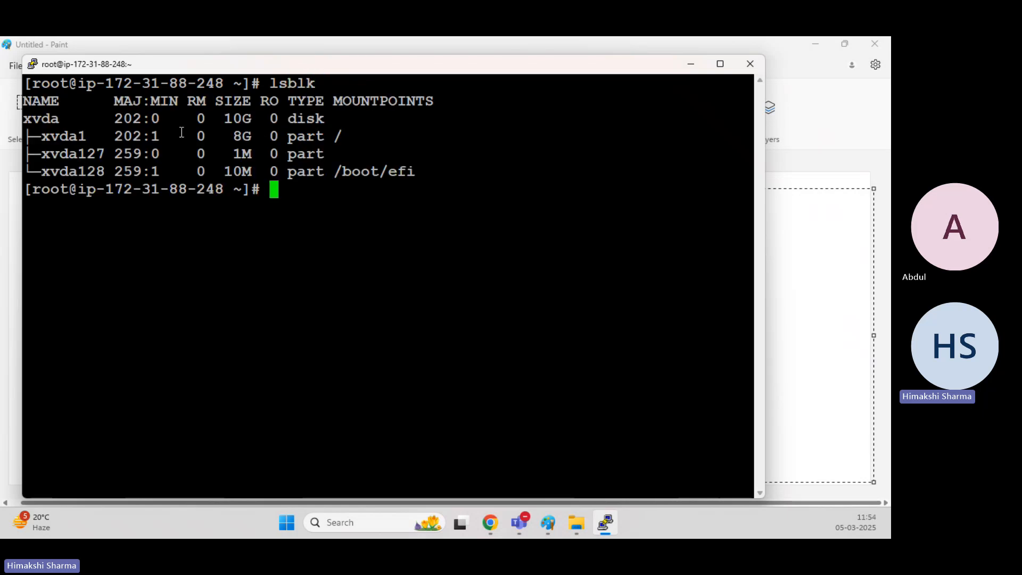
left_click_drag(224, 118, 260, 118)
Clear the terminal and run growpart /dev/xvda 1 to extend the root partition.
left_click(291, 212)
type("clear")
key("Return")
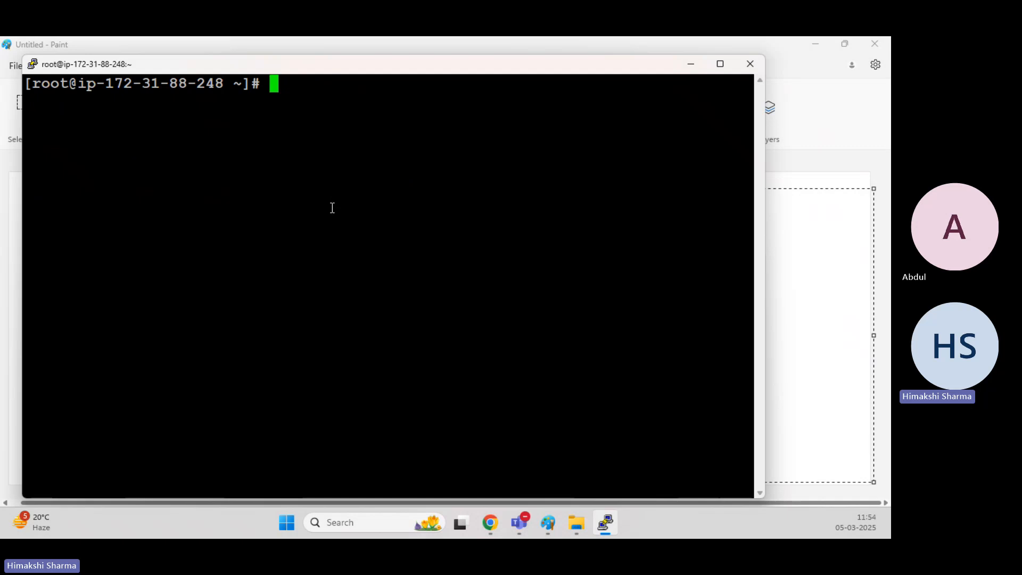
type("growpart")
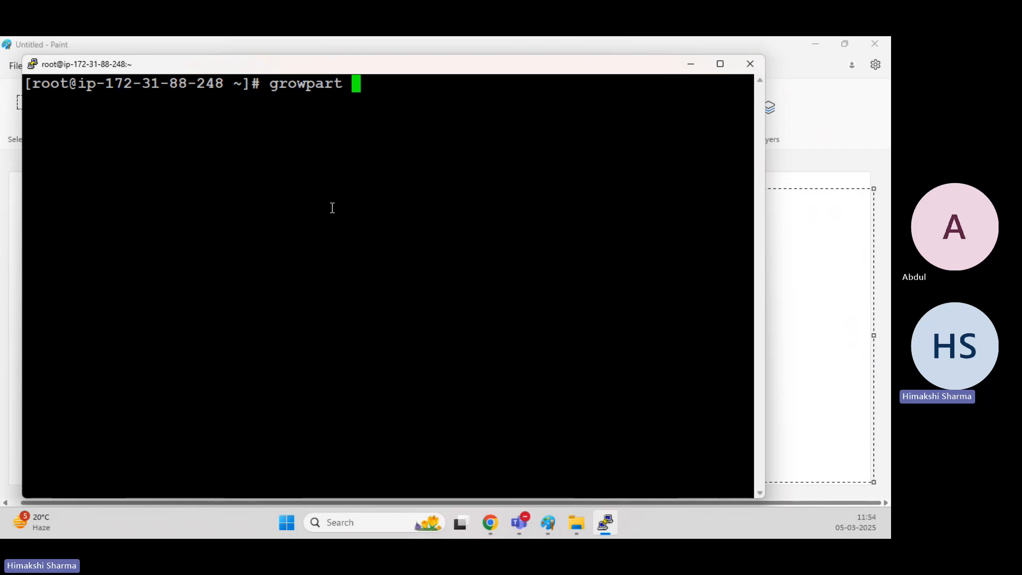
type(" /dev/x")
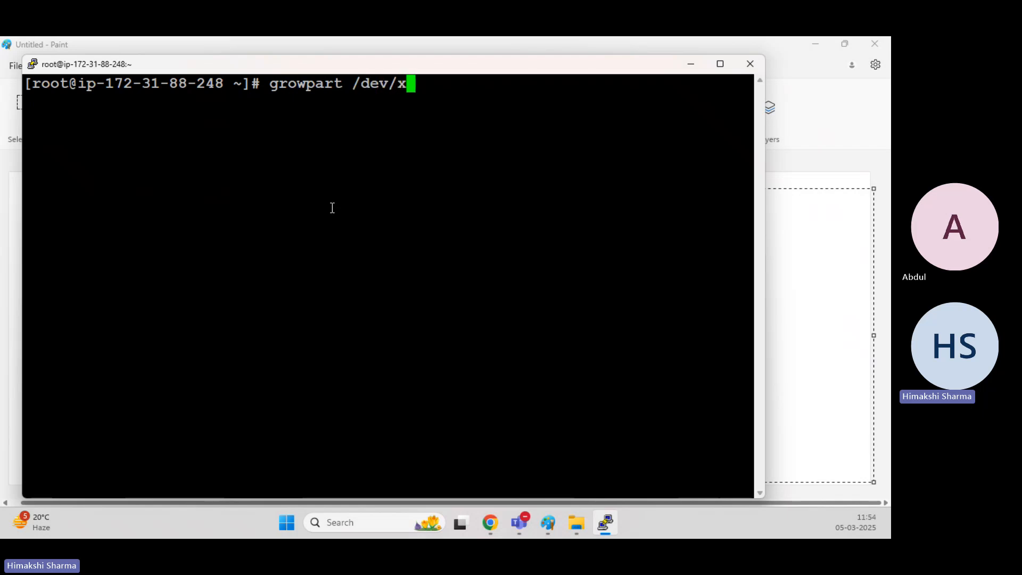
type("vda 1")
key("Return")
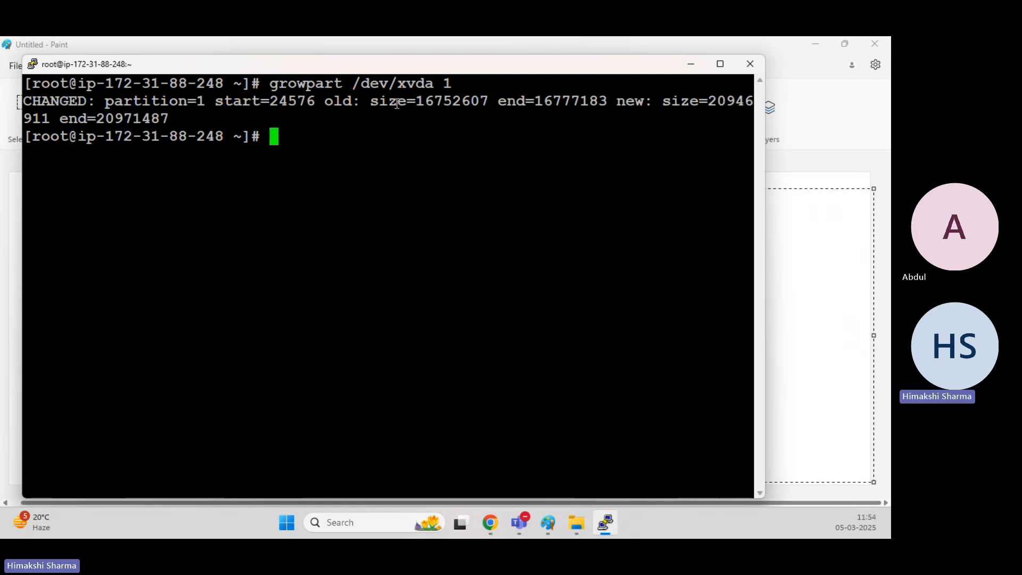
Highlight the partition number and the old and new end values in the growpart output.
left_click_drag(113, 101, 189, 101)
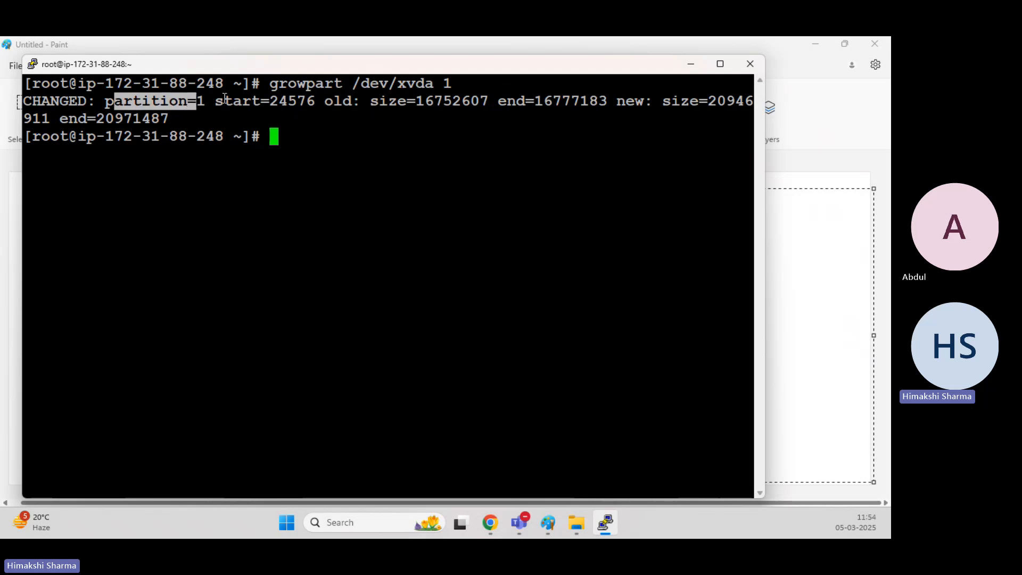
left_click(280, 99)
left_click_drag(554, 101, 598, 101)
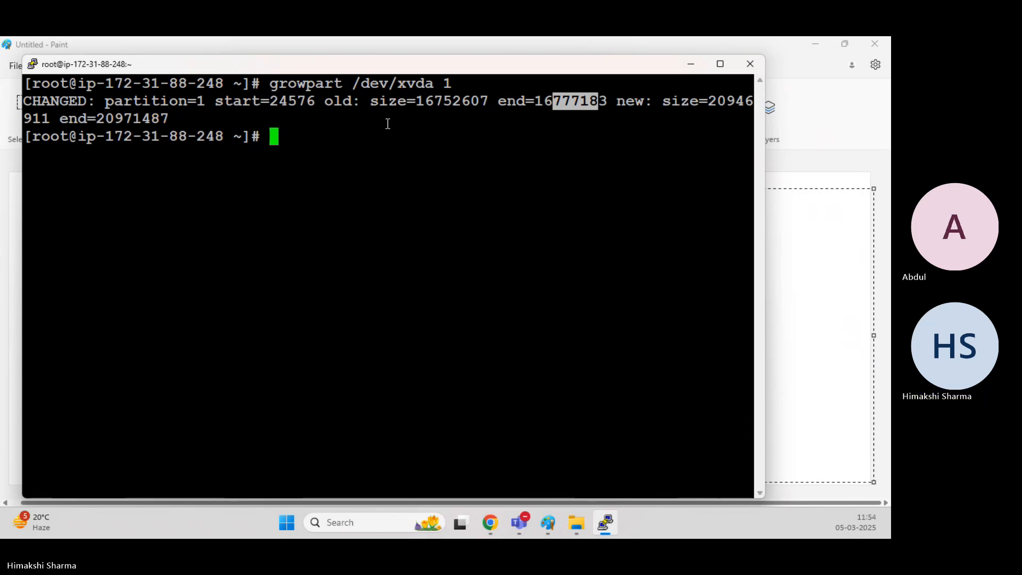
left_click(470, 111)
double_click(132, 112)
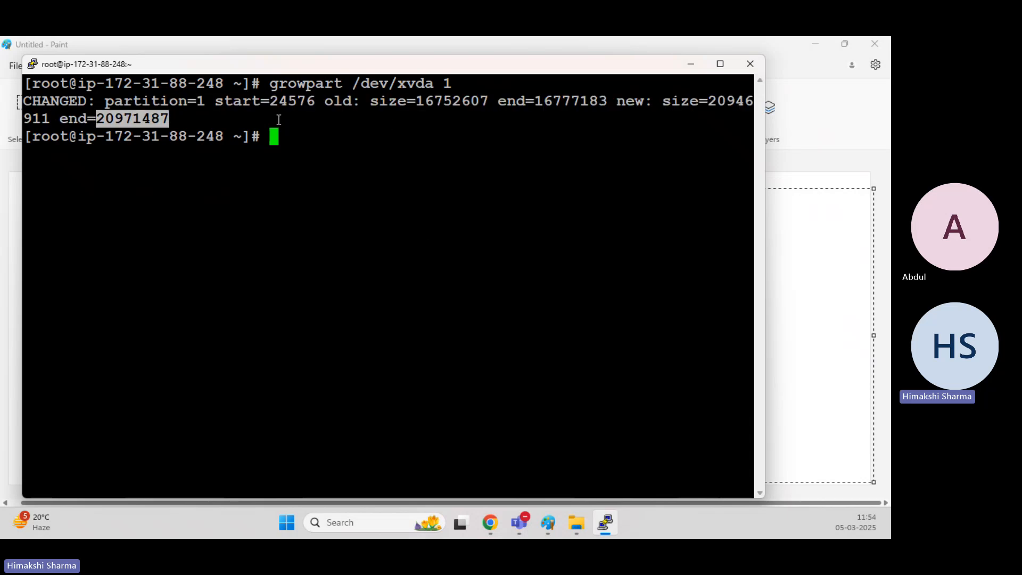
left_click(396, 145)
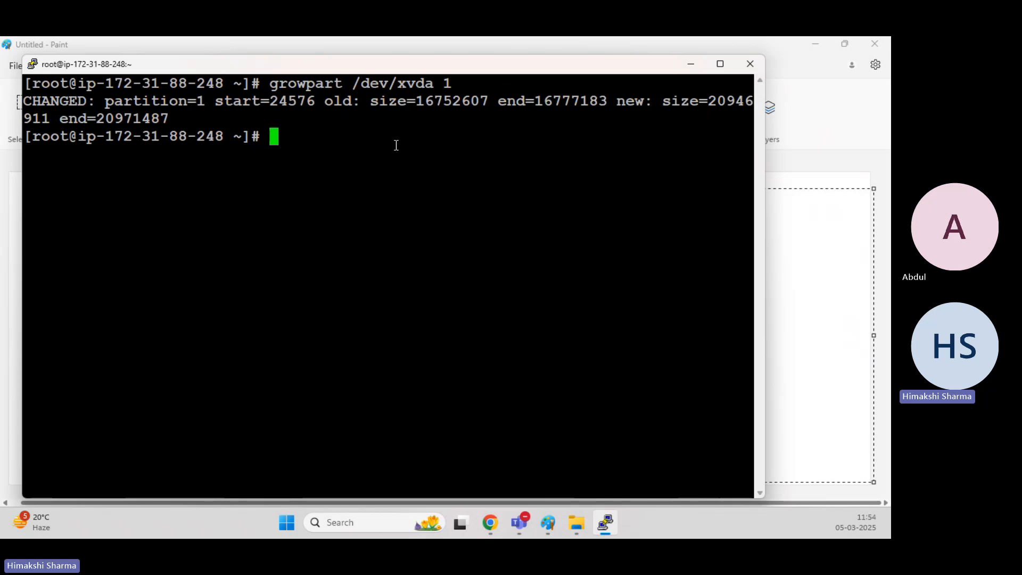
Run xfs_growfs -d / to grow the root XFS filesystem into the enlarged partition.
type("xfs")
type("_growfs")
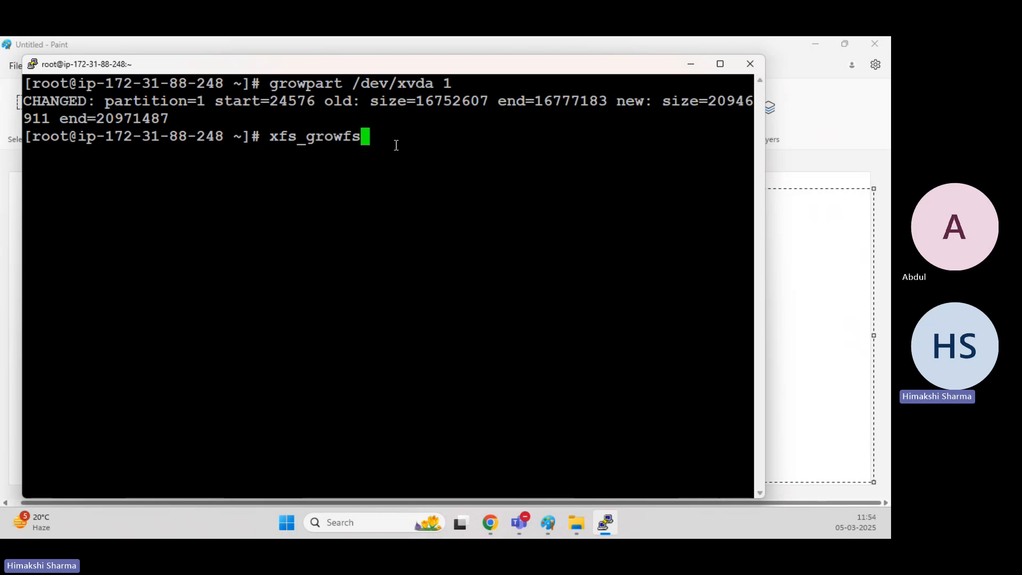
type(" -d")
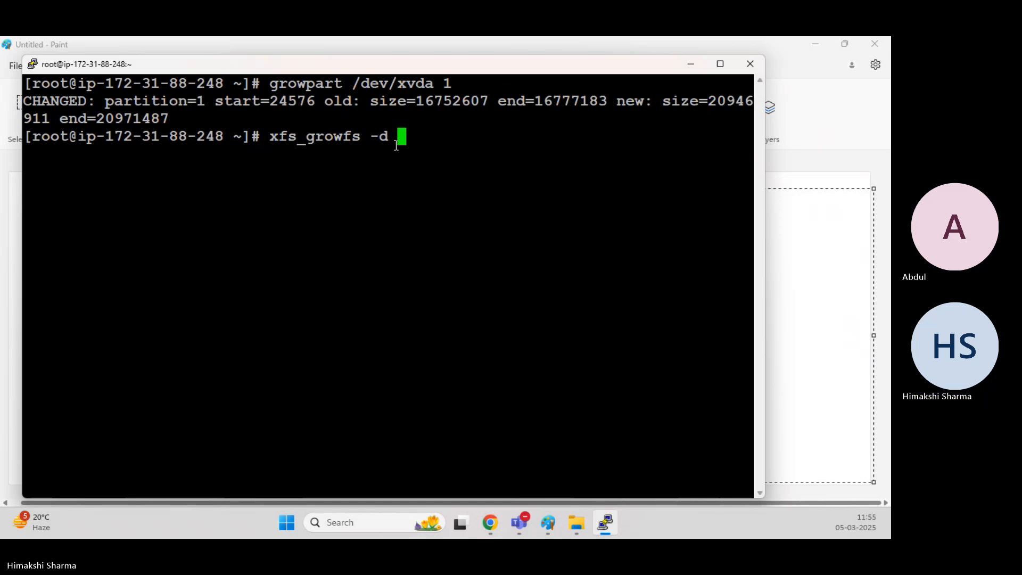
type(" /")
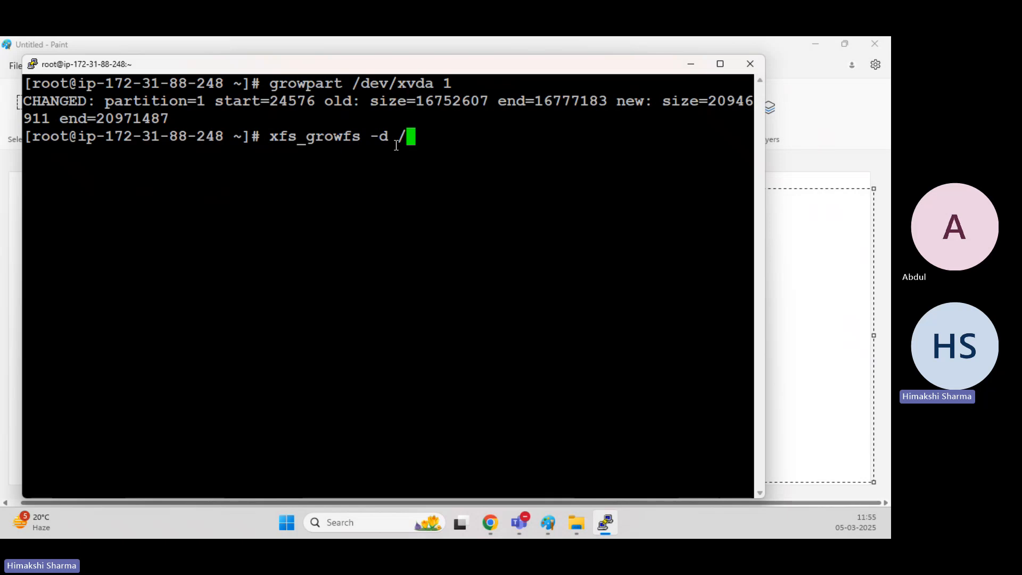
key("Return")
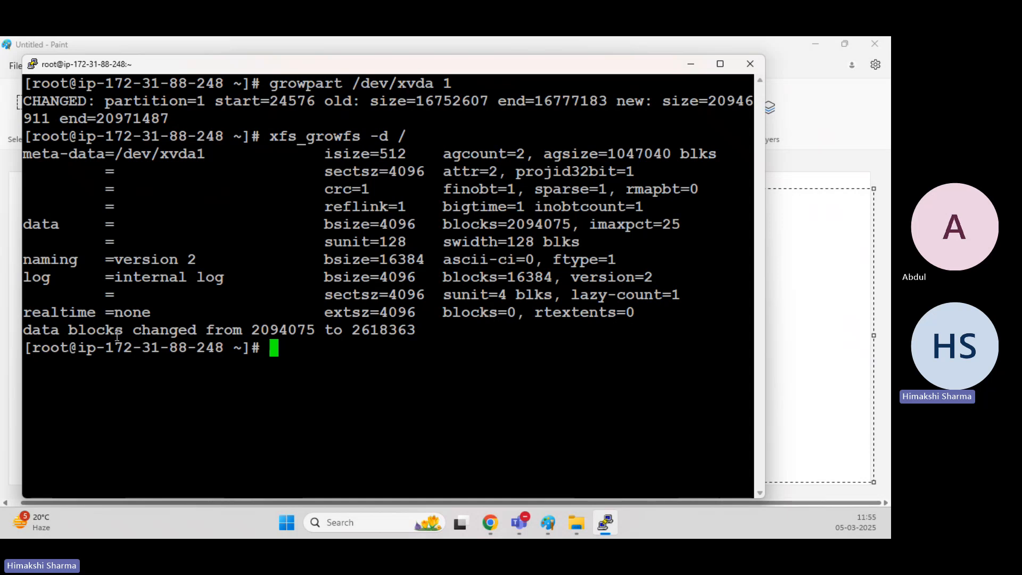
Highlight the data blocks changed line in the xfs_growfs output.
left_click_drag(116, 336, 287, 334)
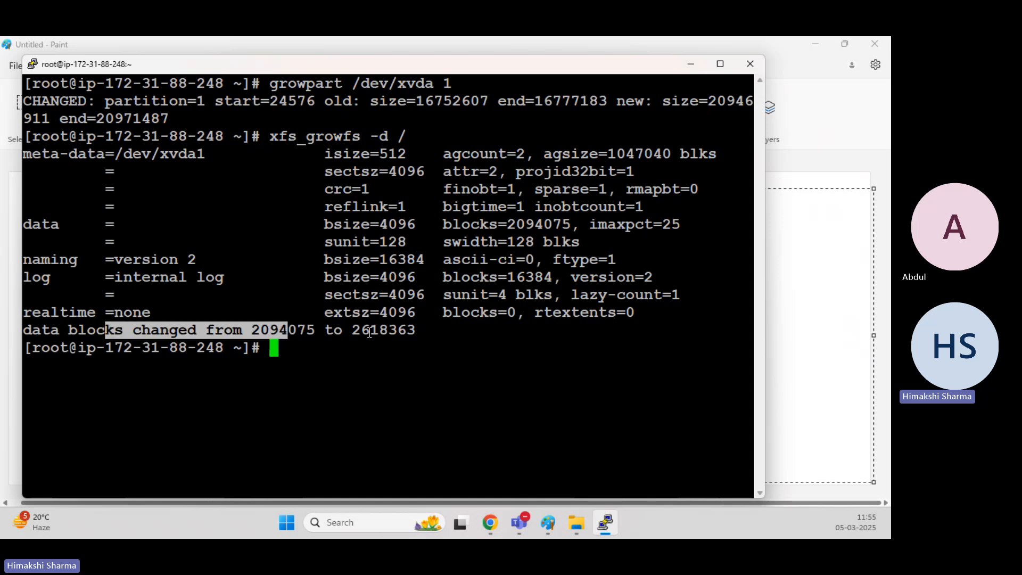
left_click_drag(369, 332, 417, 333)
left_click(378, 364)
Clear the terminal and run df -hT to list the mounted filesystems again.
type("clear")
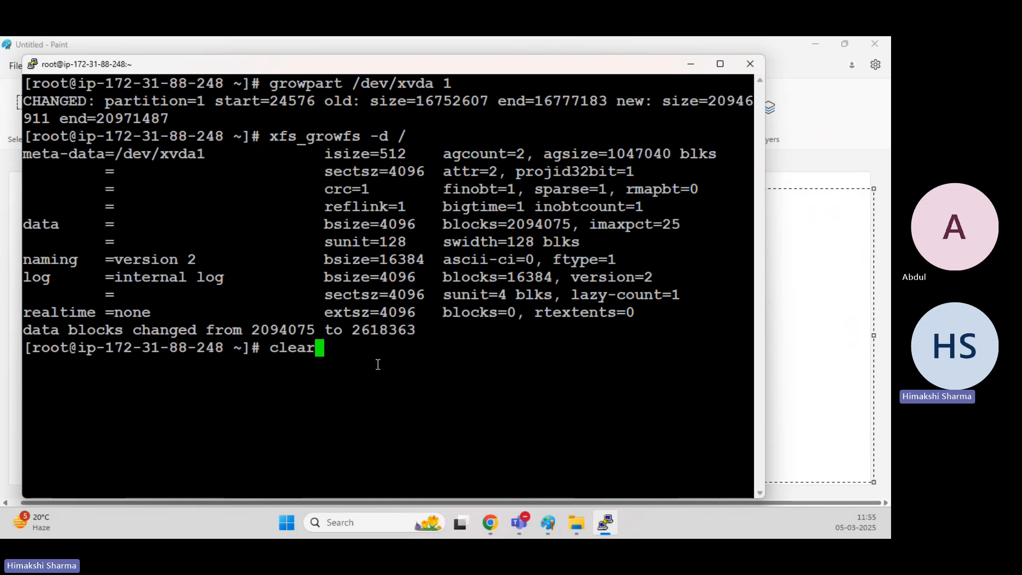
key("Return")
type("df -hT")
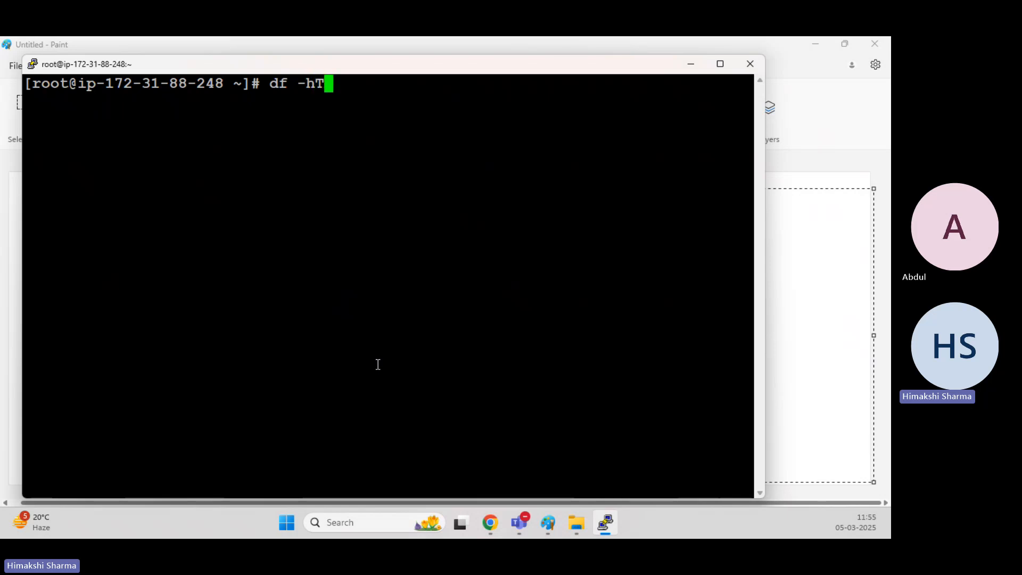
key("Return")
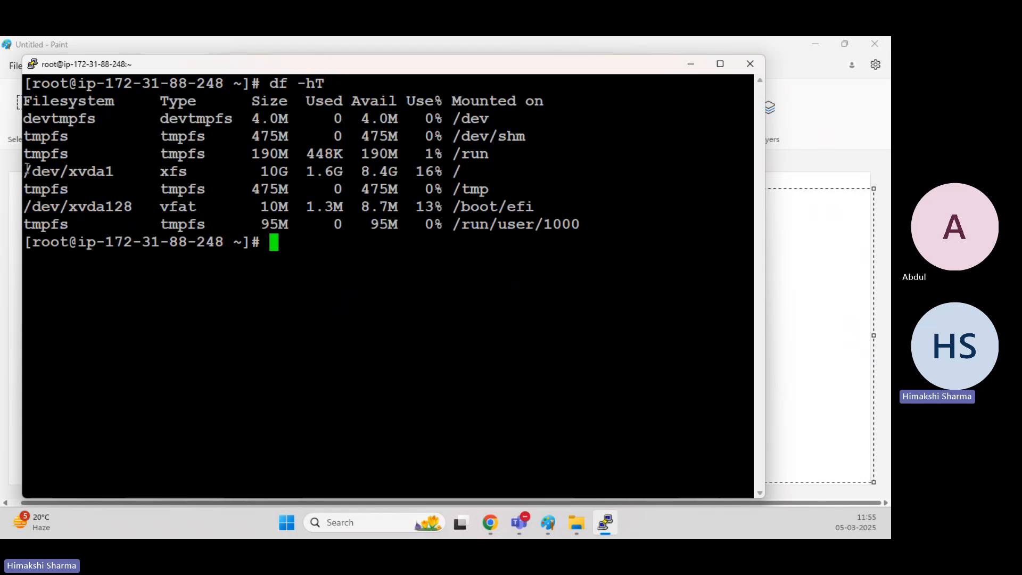
Highlight the /dev/xvda1 root filesystem row and its size and usage columns.
left_click_drag(23, 170, 459, 171)
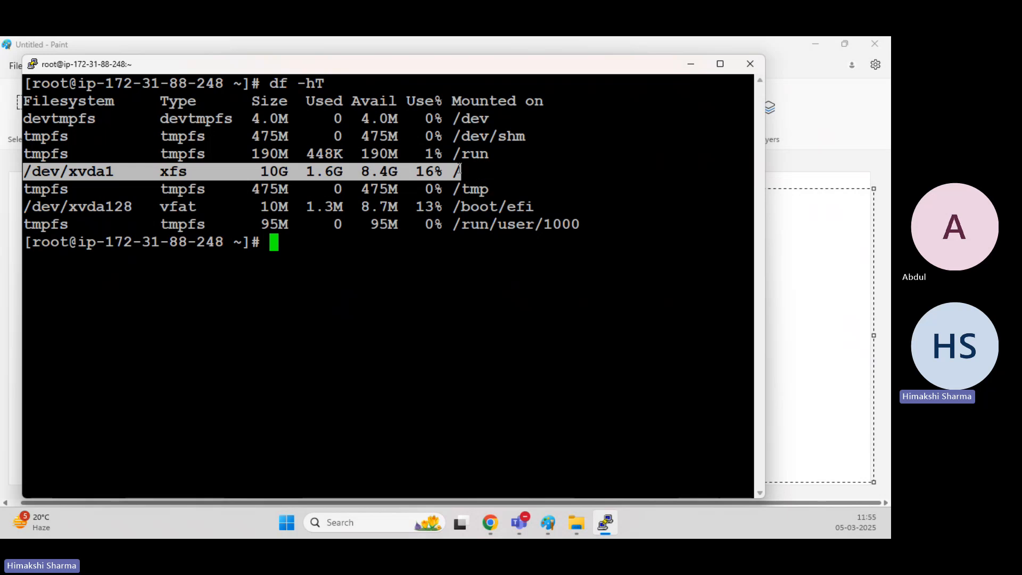
left_click_drag(260, 169, 462, 170)
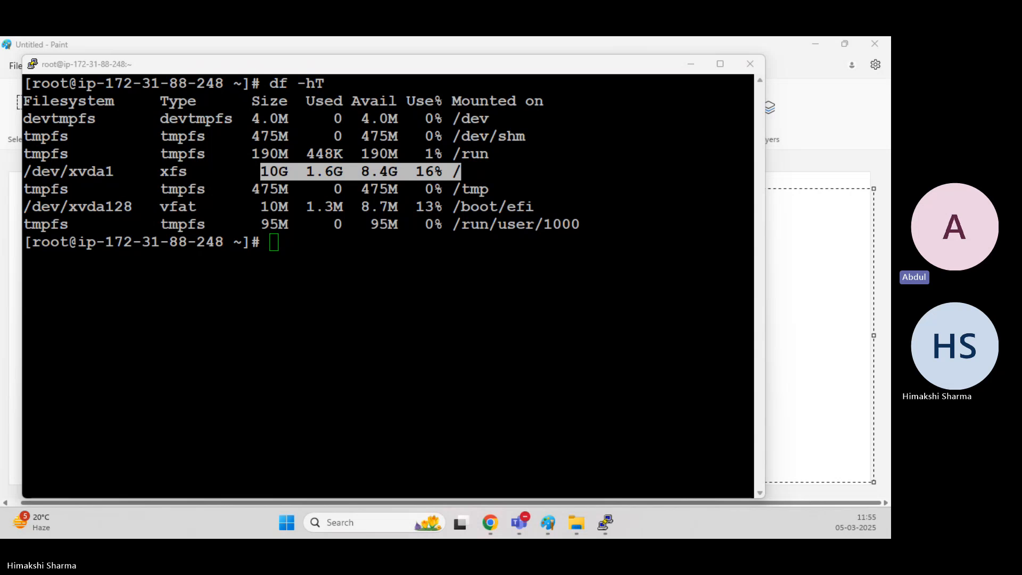
left_click(392, 235)
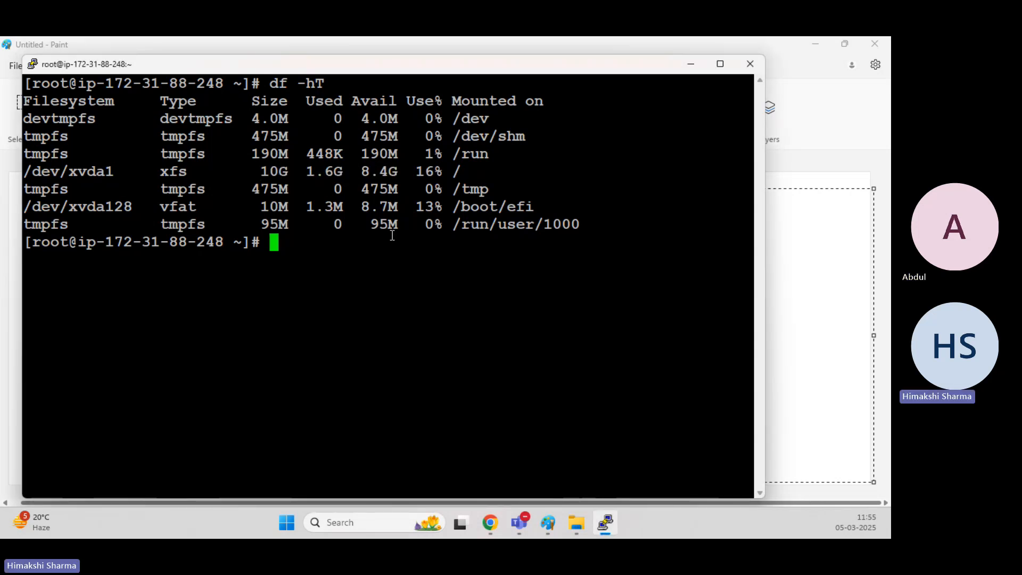
type("cle")
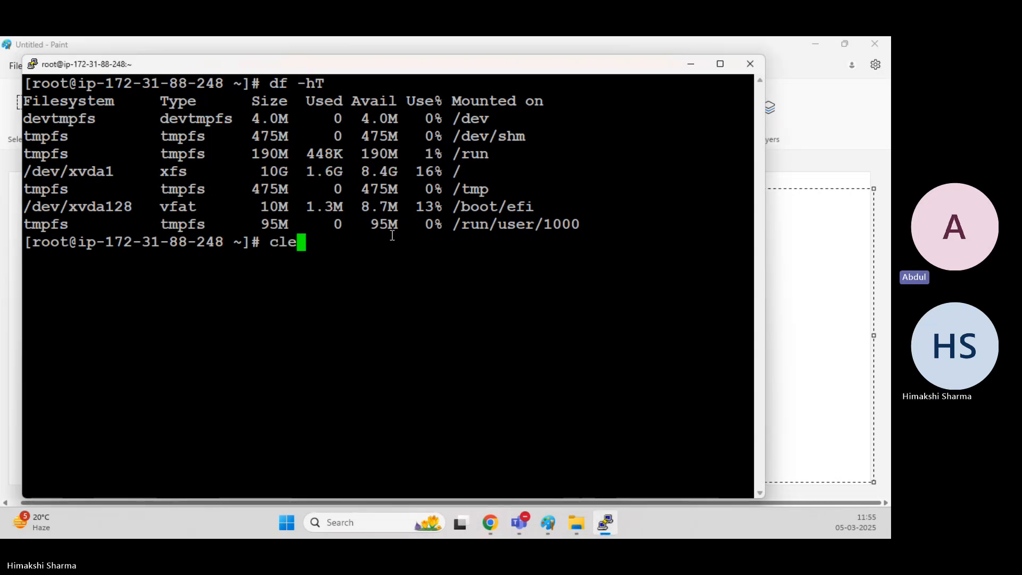
type("ar")
key("BackSpace")
key("BackSpace")
key("BackSpace")
key("BackSpace")
key("BackSpace")
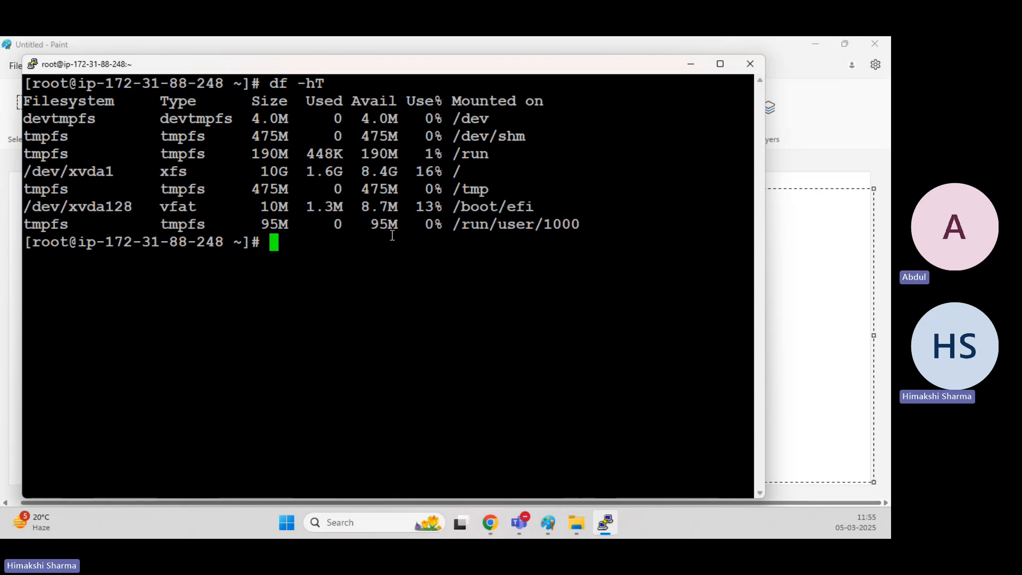
Compare the volume in the EC2 Volumes console with the filesystem listing in the terminal.
mouse_move(484, 515)
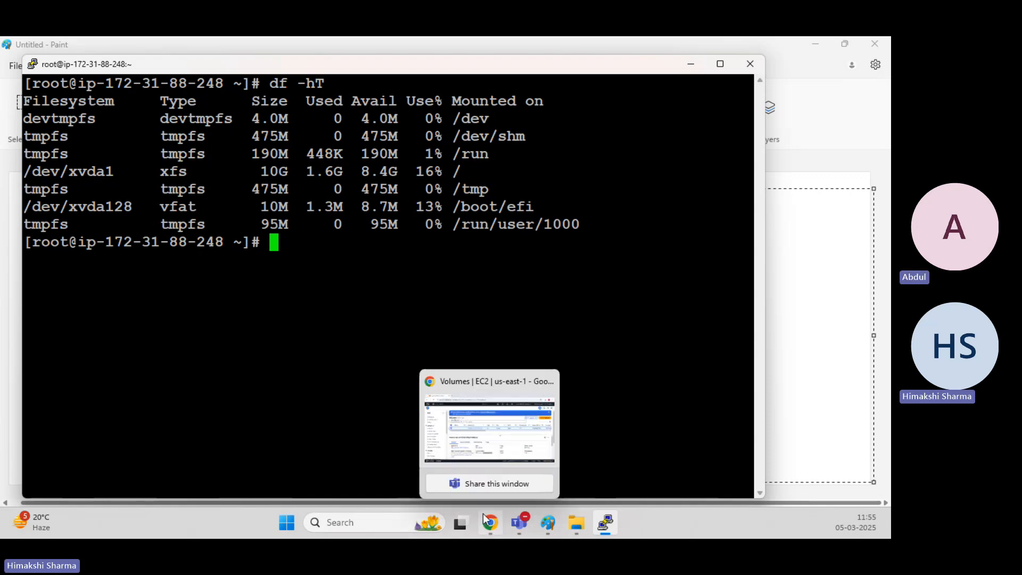
left_click(470, 407)
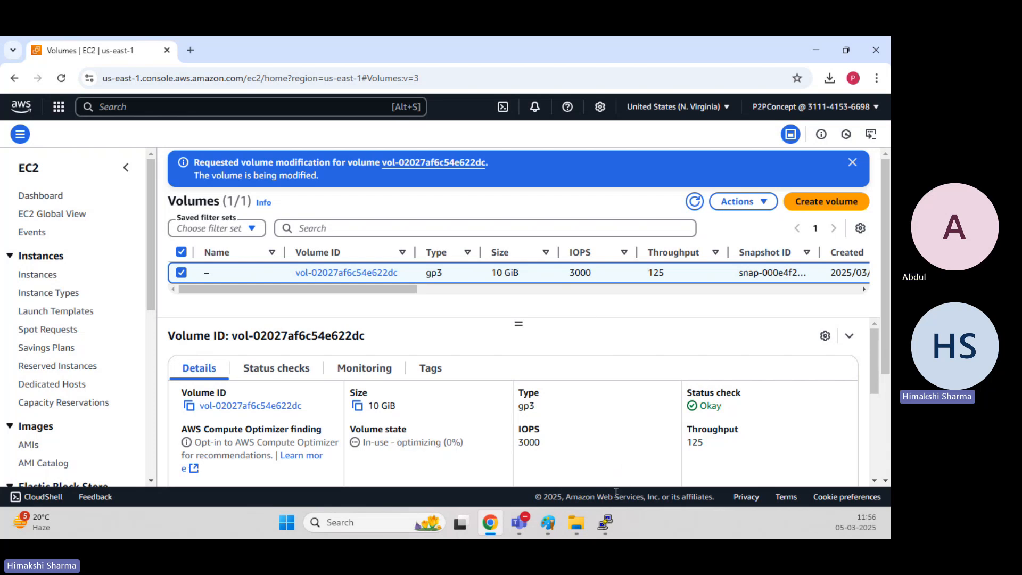
mouse_move(614, 530)
left_click(586, 420)
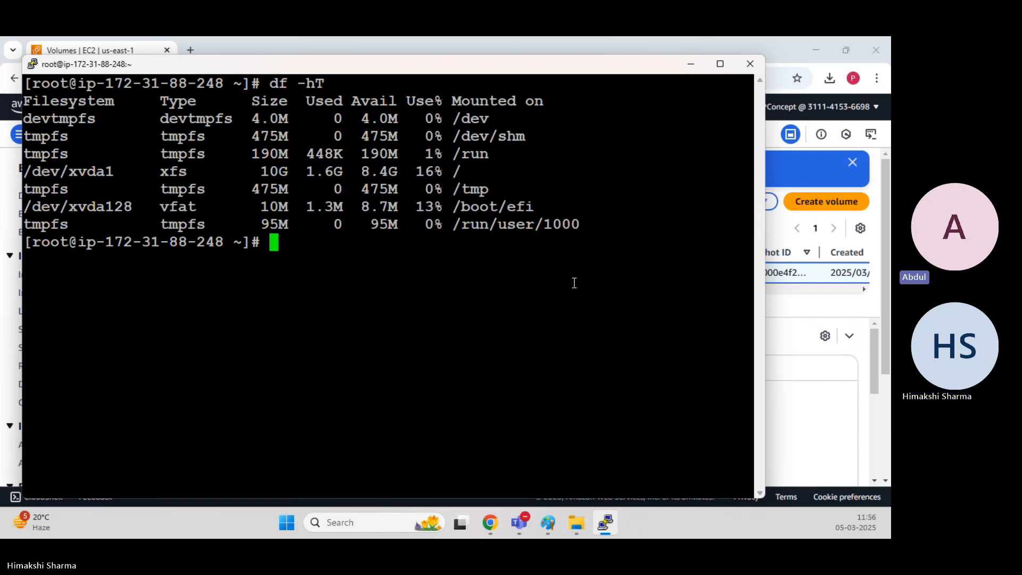
left_click(795, 349)
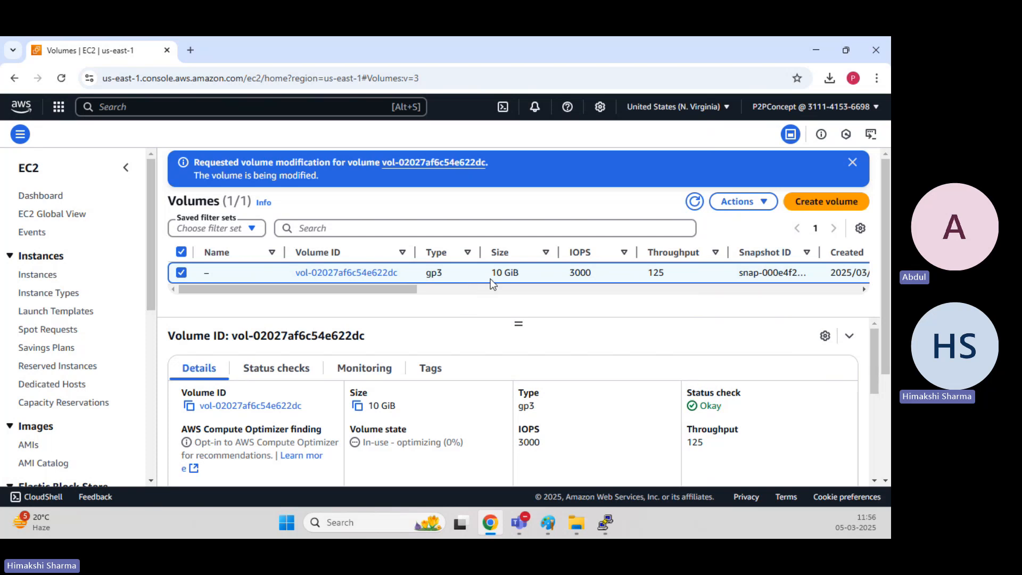
mouse_move(605, 523)
left_click(597, 467)
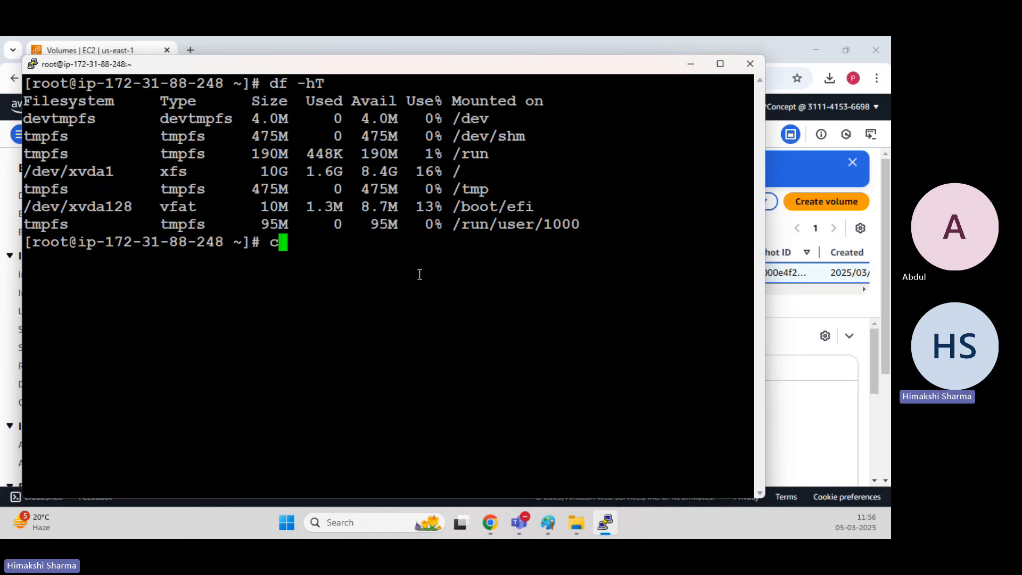
Clear the terminal, then switch to the EC2 Volumes console and dismiss the volume modification banner.
type("clear")
key("Return")
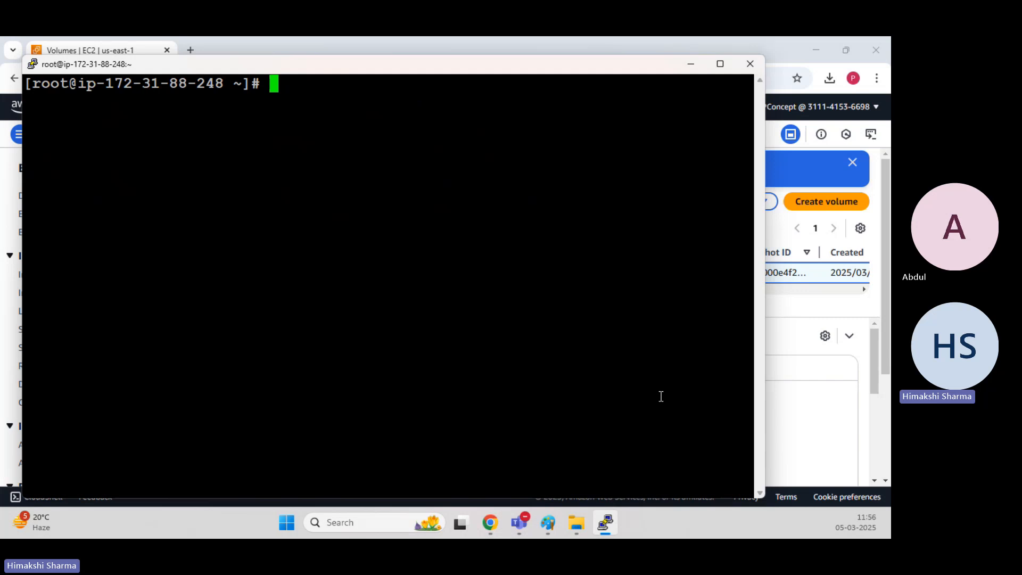
left_click(798, 300)
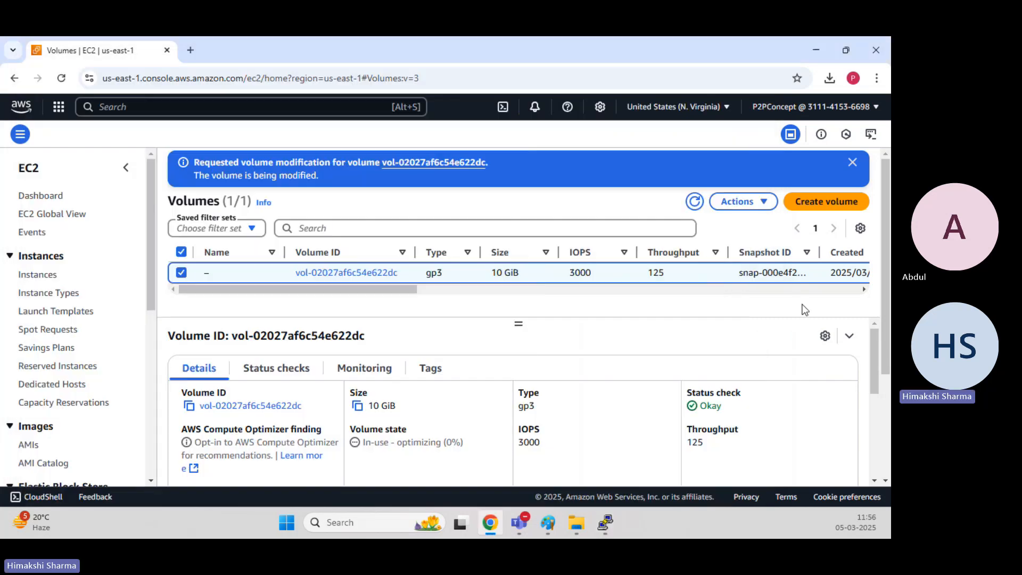
left_click(852, 162)
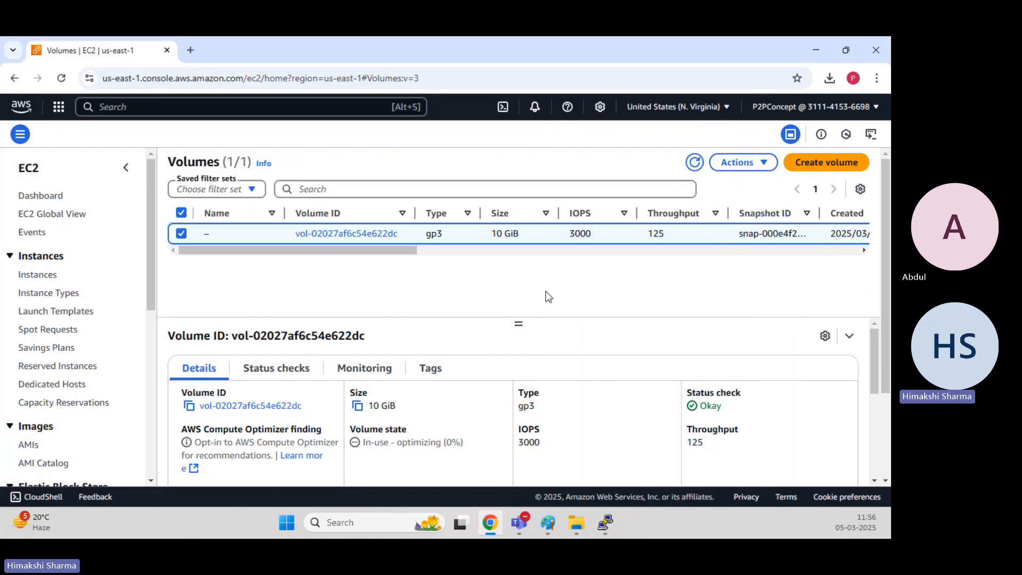
Start launching a new EC2 instance and name it Windows-EC2.
left_click(45, 280)
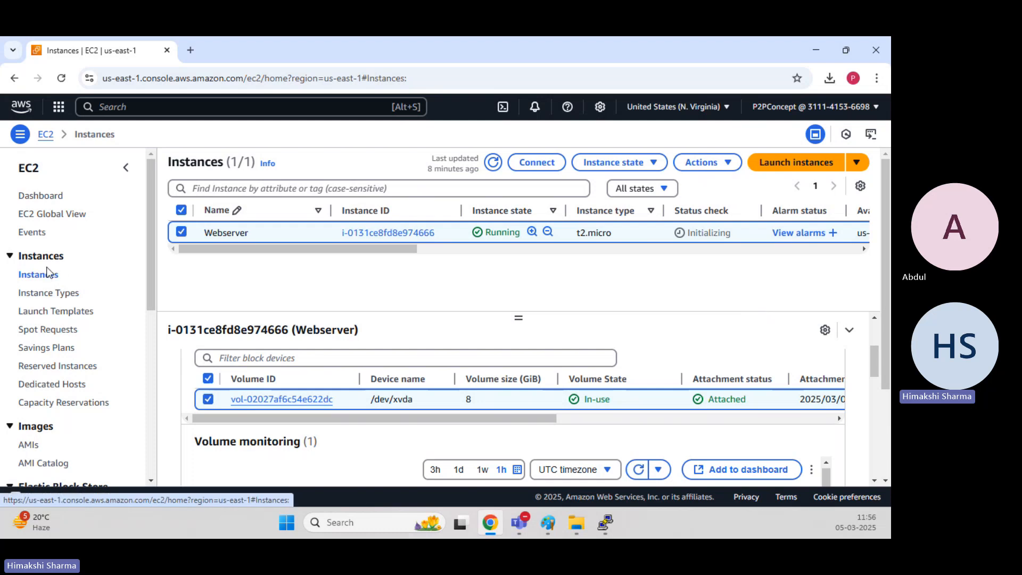
left_click(832, 161)
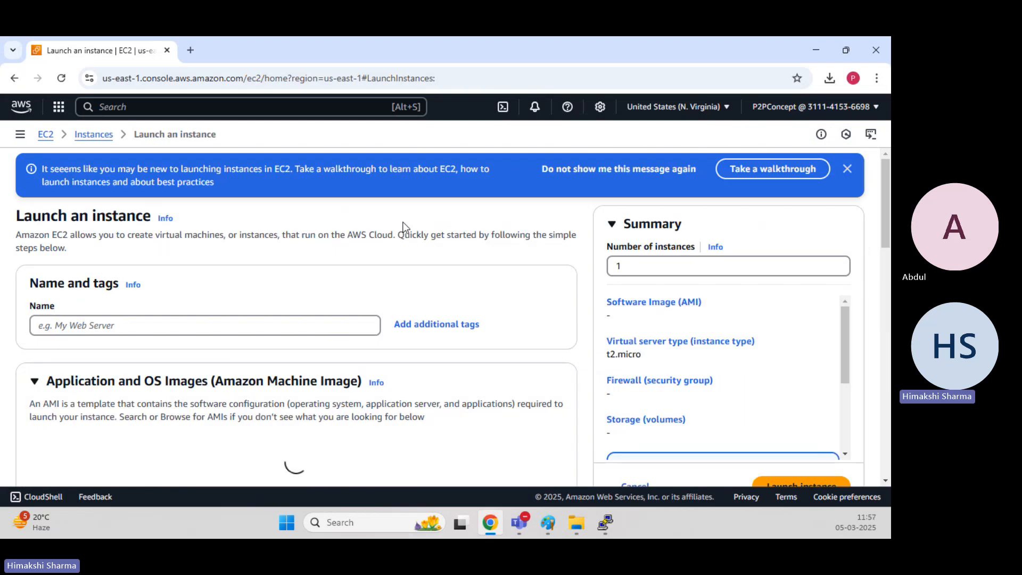
left_click(139, 324)
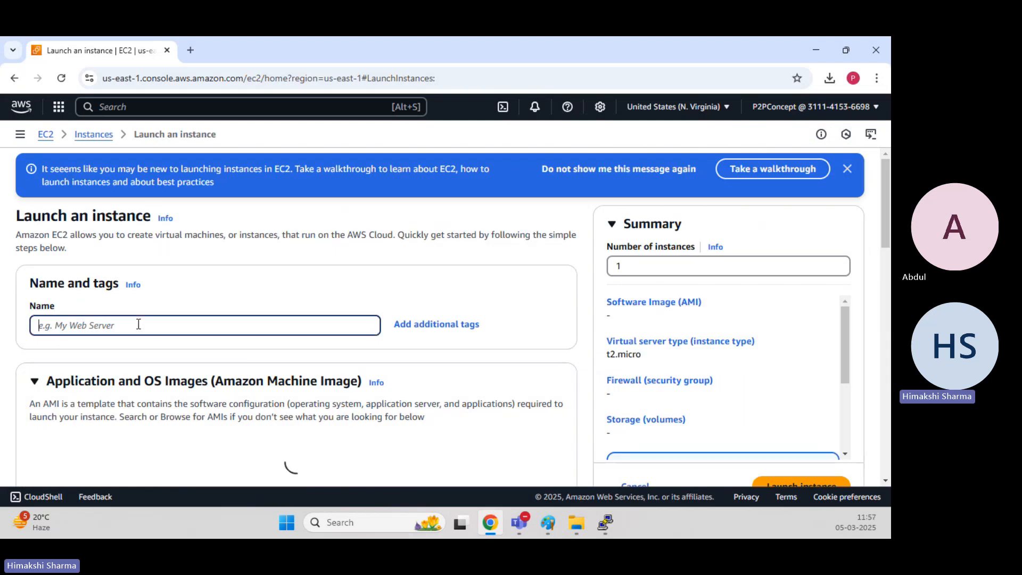
type("Window")
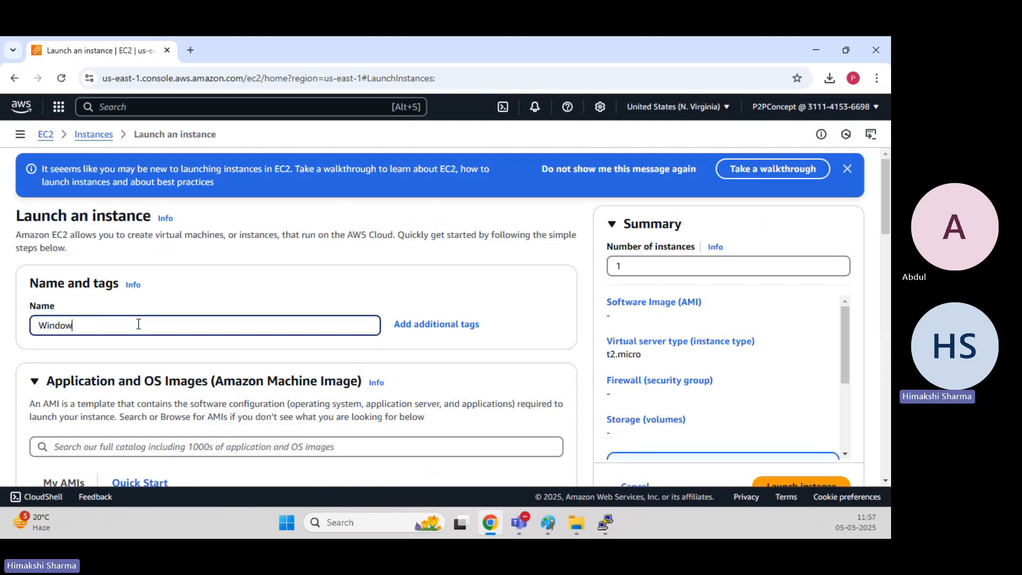
type("s-EC2")
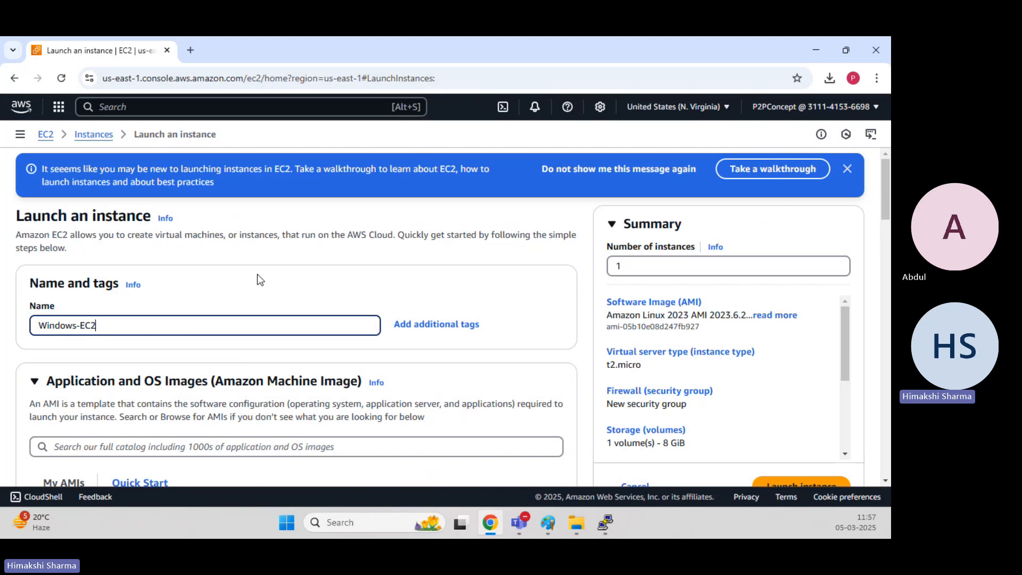
Choose the Windows quick-start image and select the Microsoft Windows Server 2016 Base AMI.
scroll(171, 193, "down", 2)
key("ctrl+a")
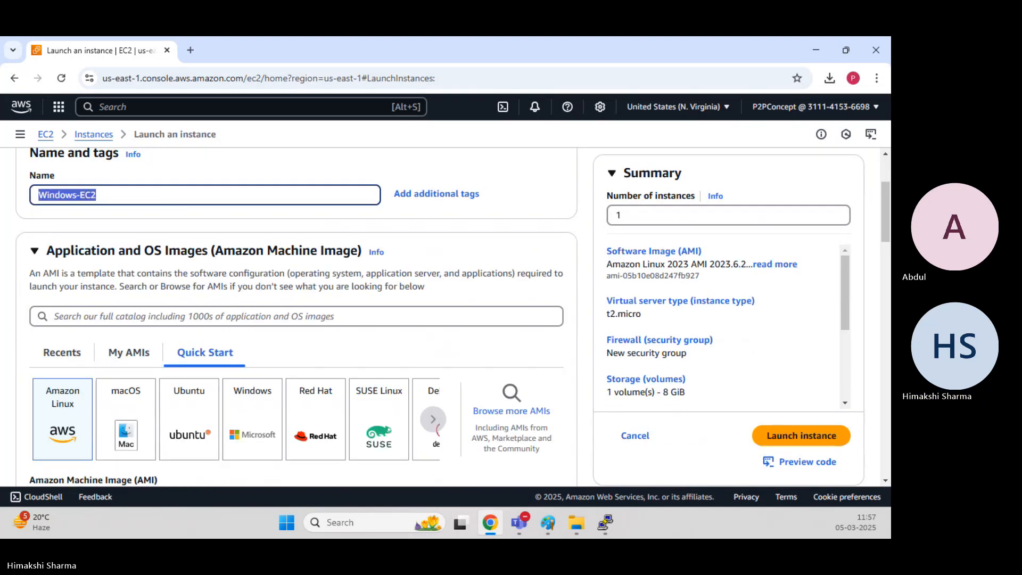
left_click(450, 245)
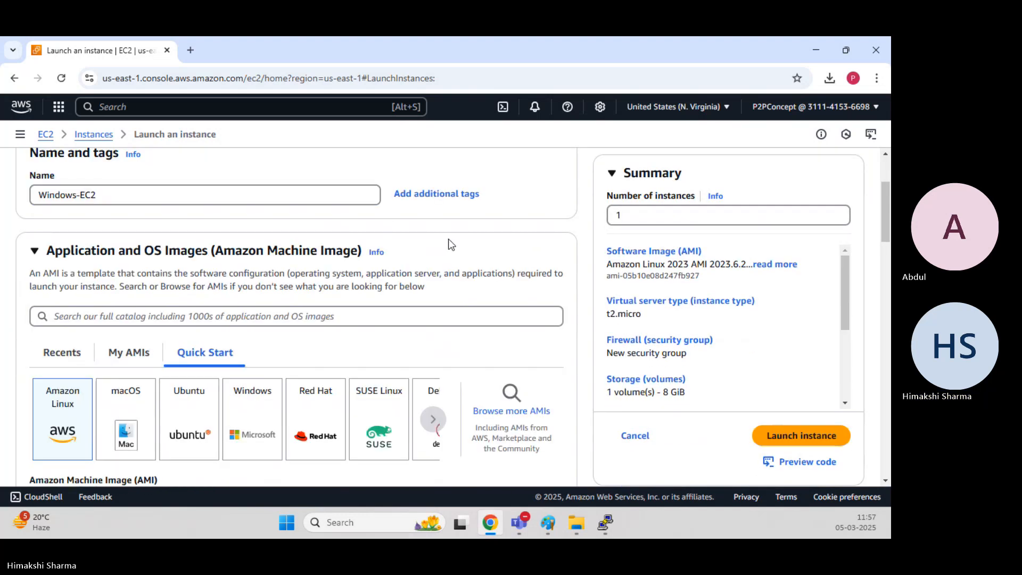
scroll(286, 233, "down", 4)
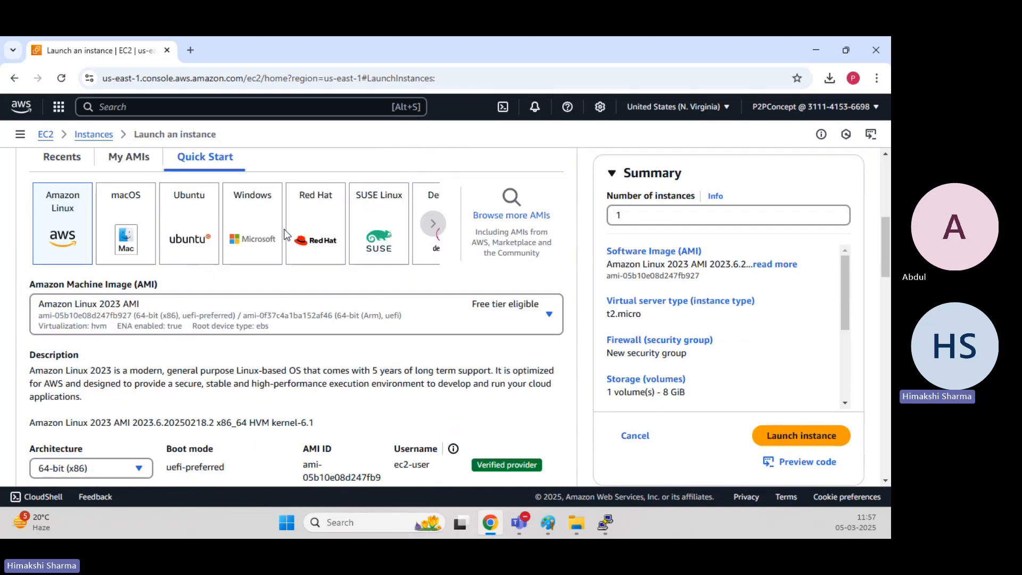
left_click(246, 228)
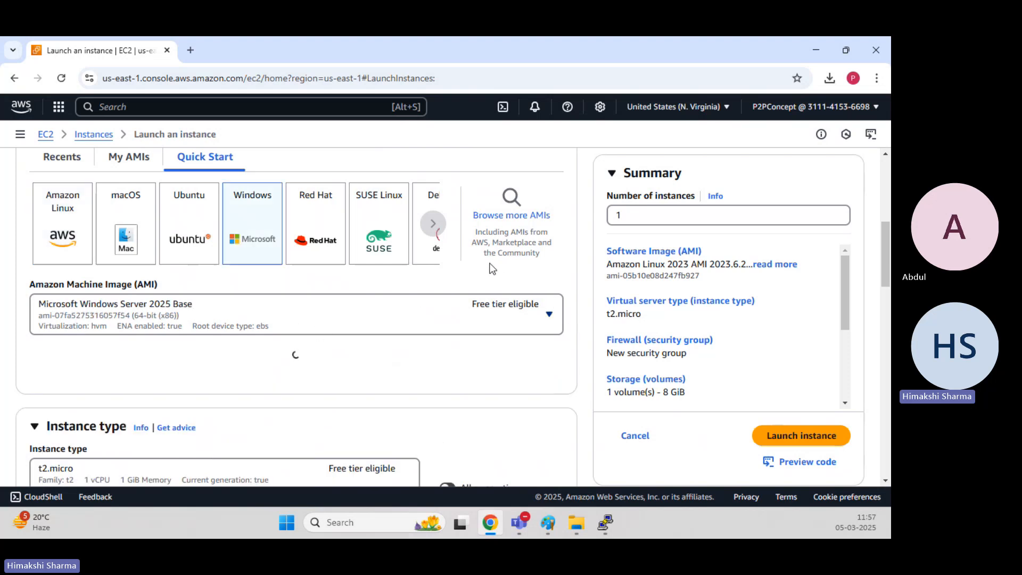
left_click(379, 301)
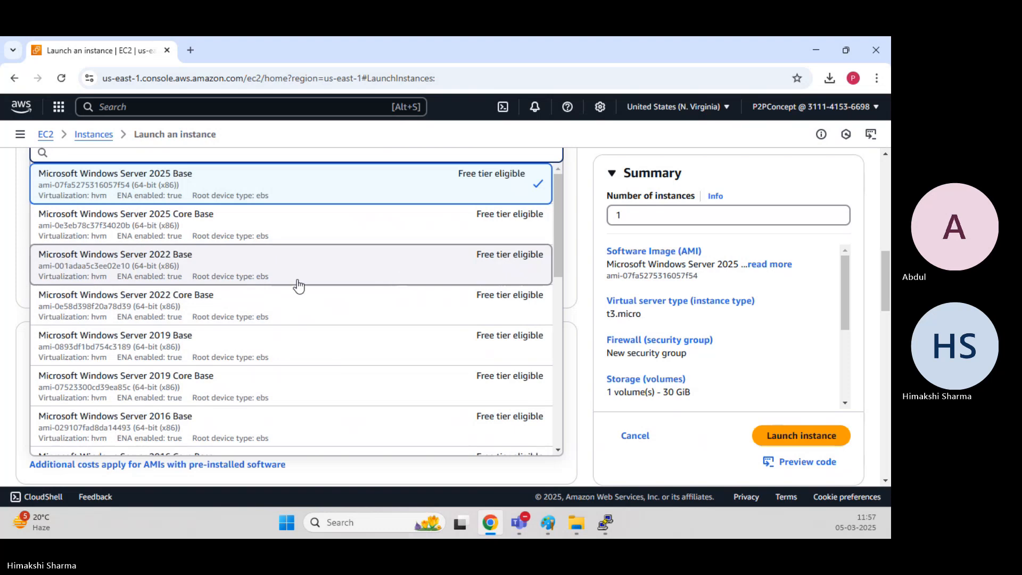
scroll(229, 317, "down", 3)
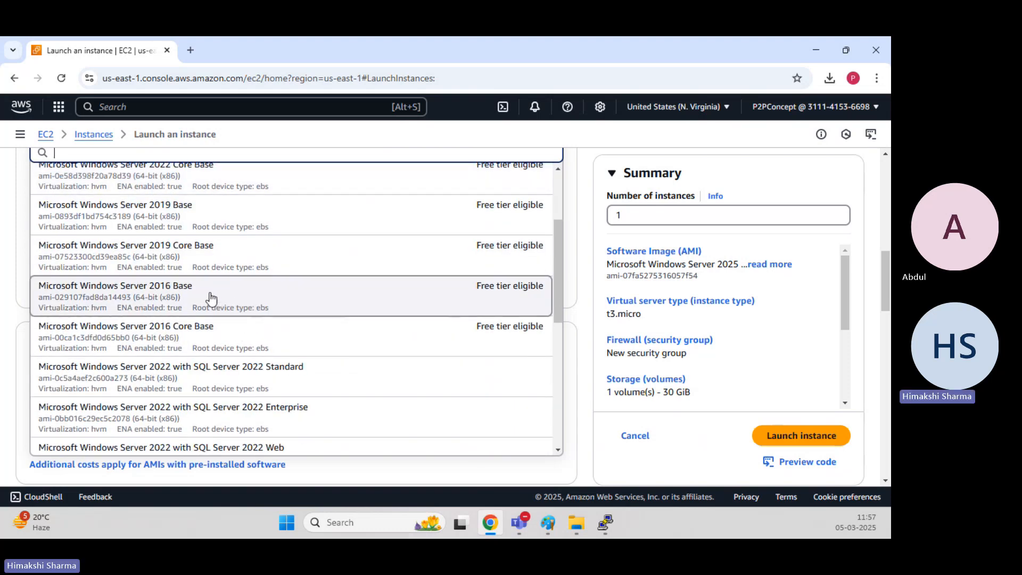
left_click(219, 301)
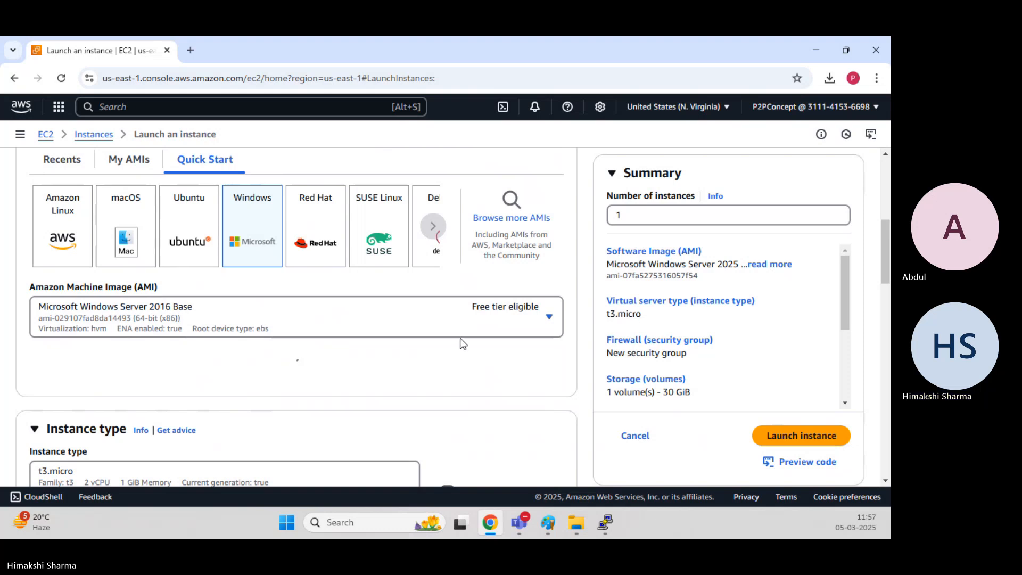
Select an existing key pair for the instance's login.
scroll(462, 343, "down", 4)
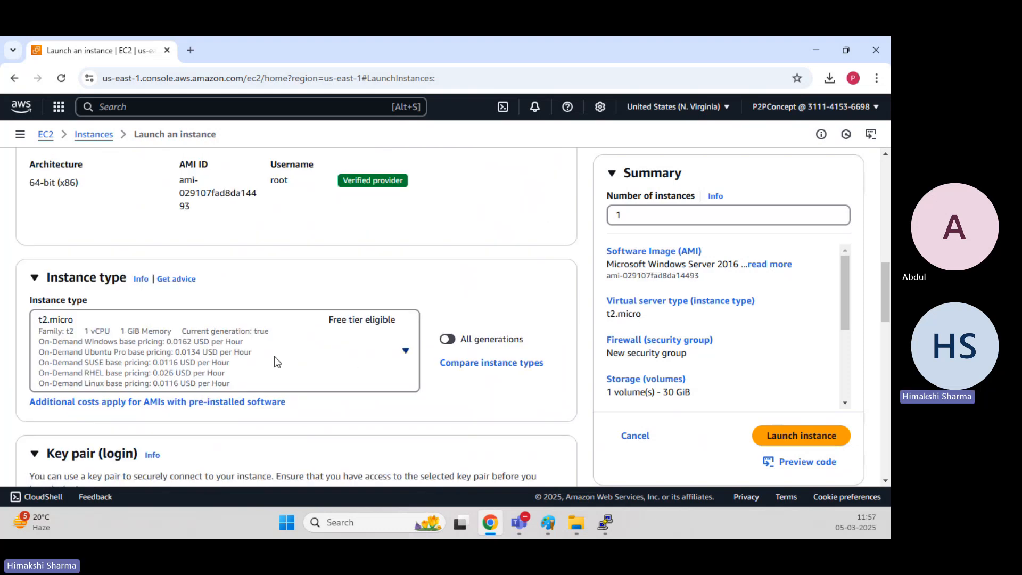
scroll(456, 291, "down", 3)
scroll(359, 301, "down", 2)
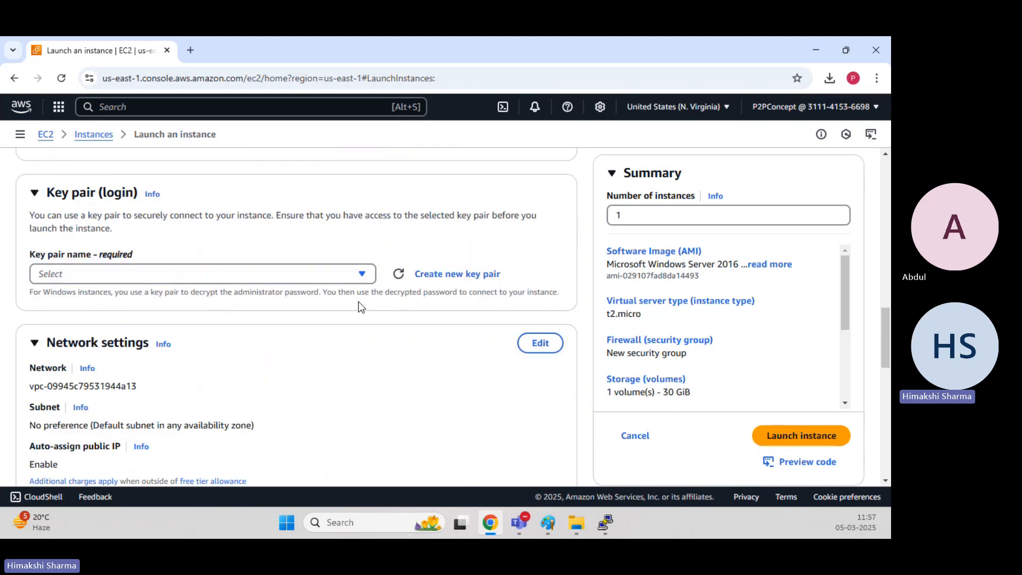
left_click(365, 273)
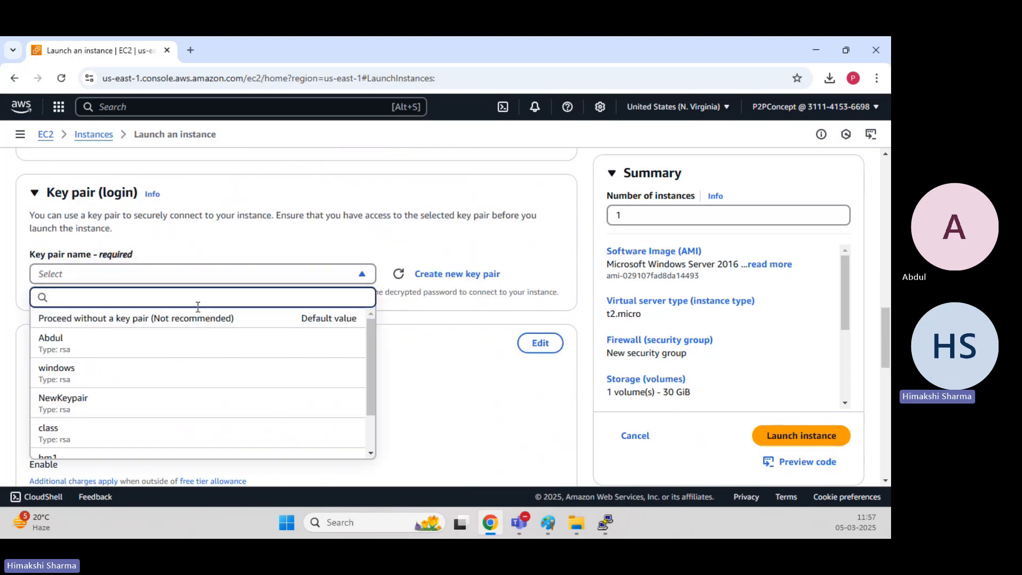
left_click(132, 339)
scroll(319, 298, "down", 5)
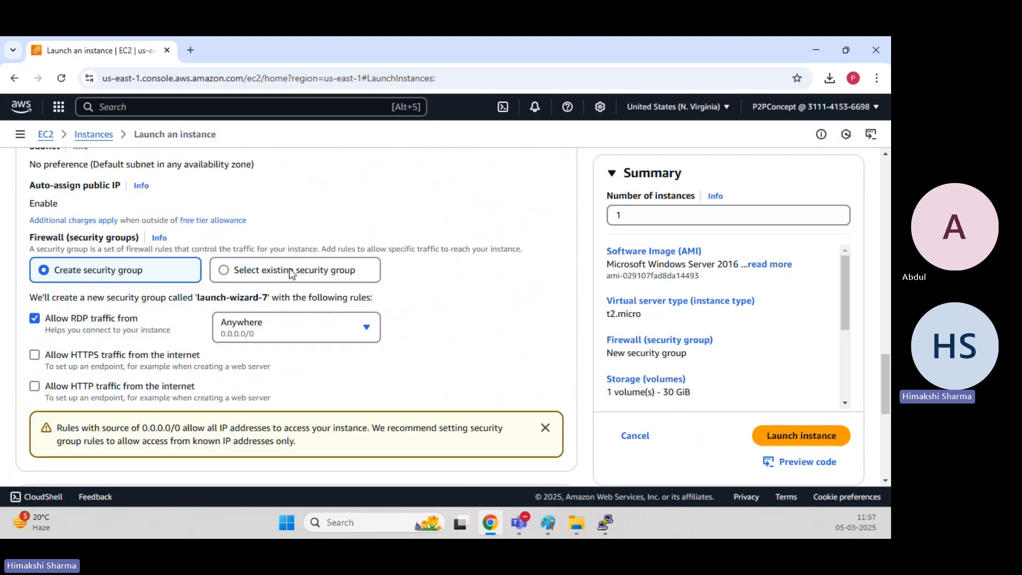
left_click(289, 269)
left_click(177, 315)
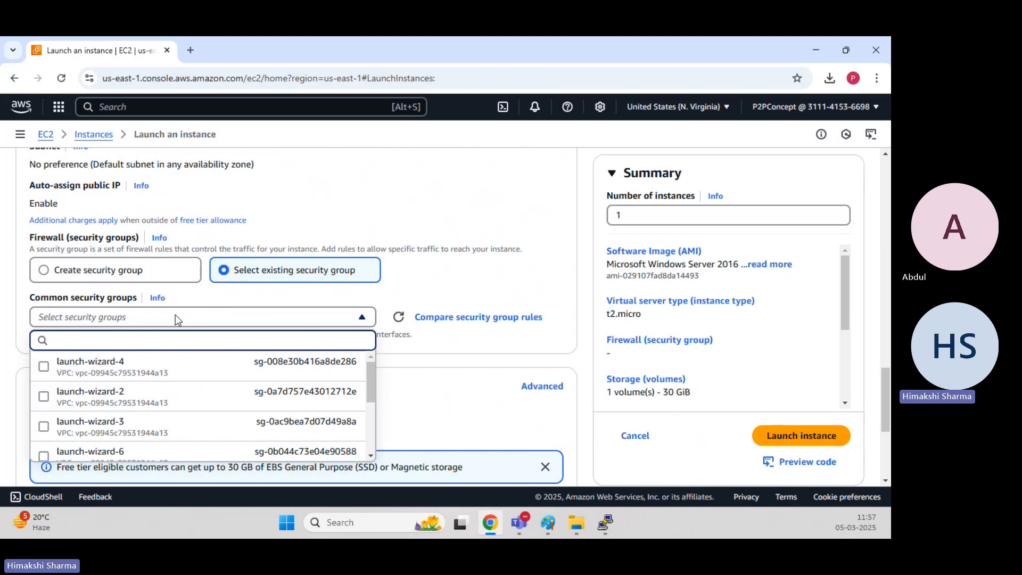
scroll(161, 346, "down", 3)
scroll(161, 326, "down", 5)
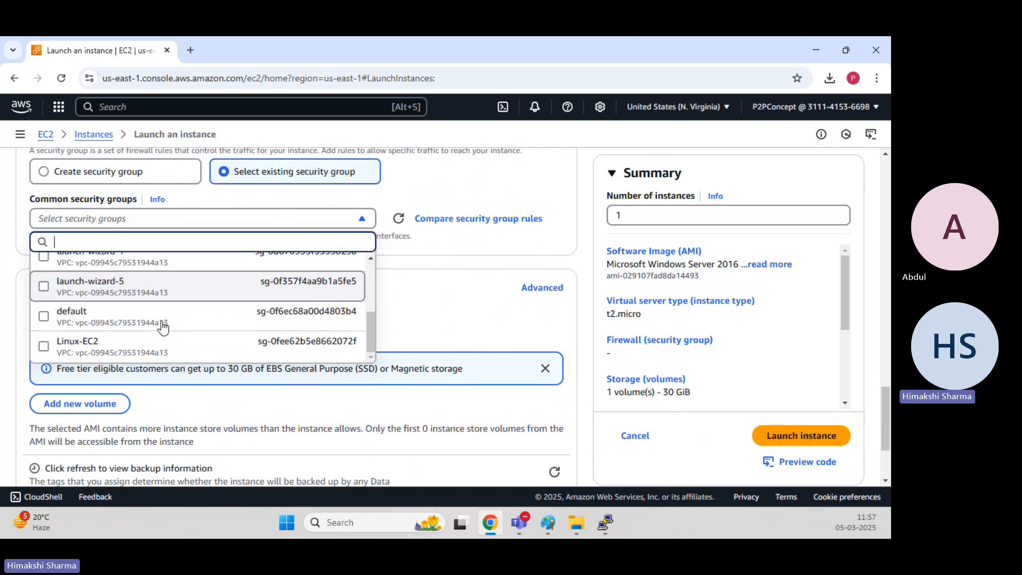
scroll(161, 321, "up", 5)
left_click(111, 337)
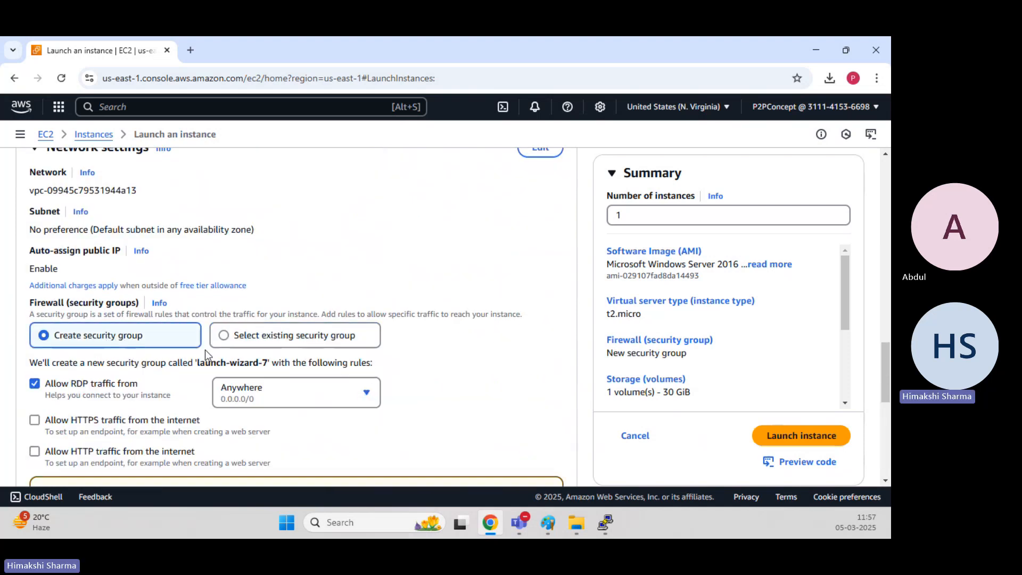
Edit the network settings and name the new security group Windows-SG.
scroll(206, 349, "down", 1)
scroll(207, 352, "up", 2)
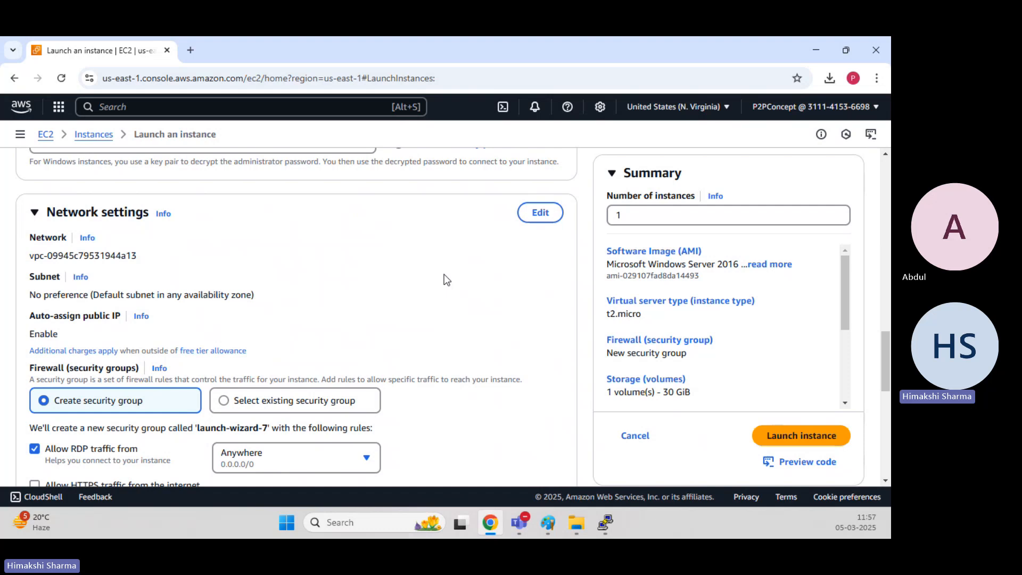
left_click(540, 212)
scroll(236, 324, "down", 2)
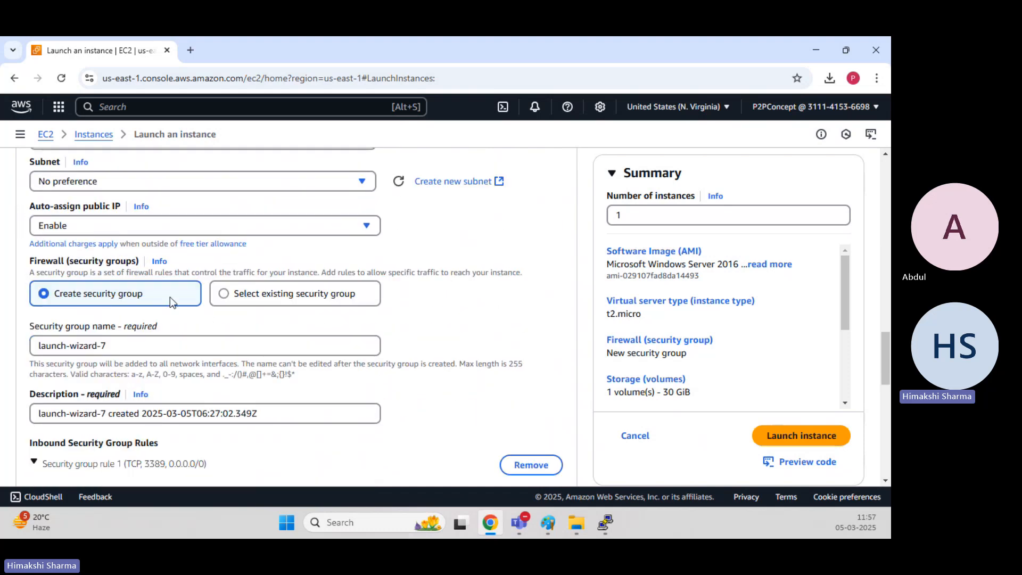
triple_click(134, 345)
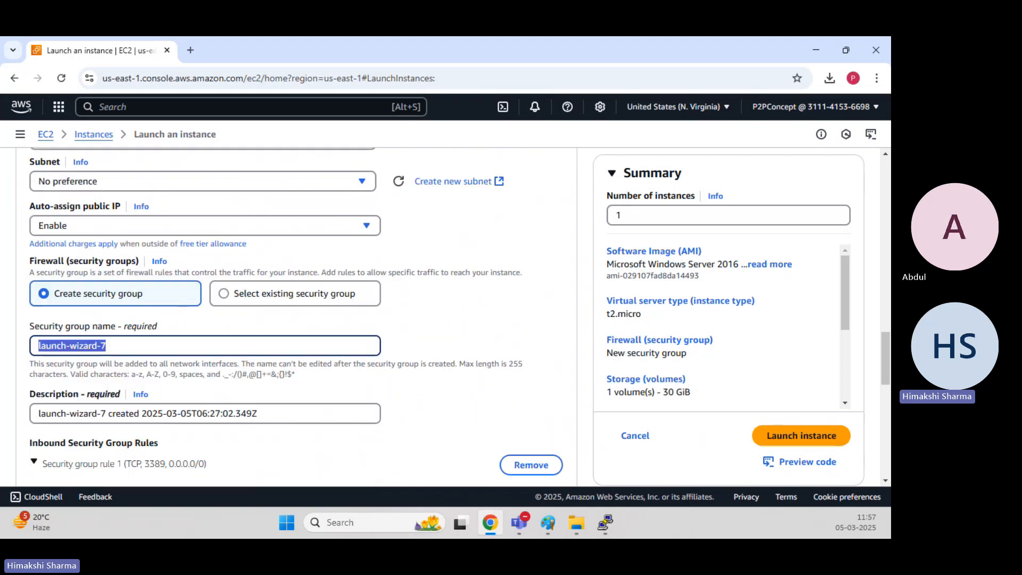
type("Windows")
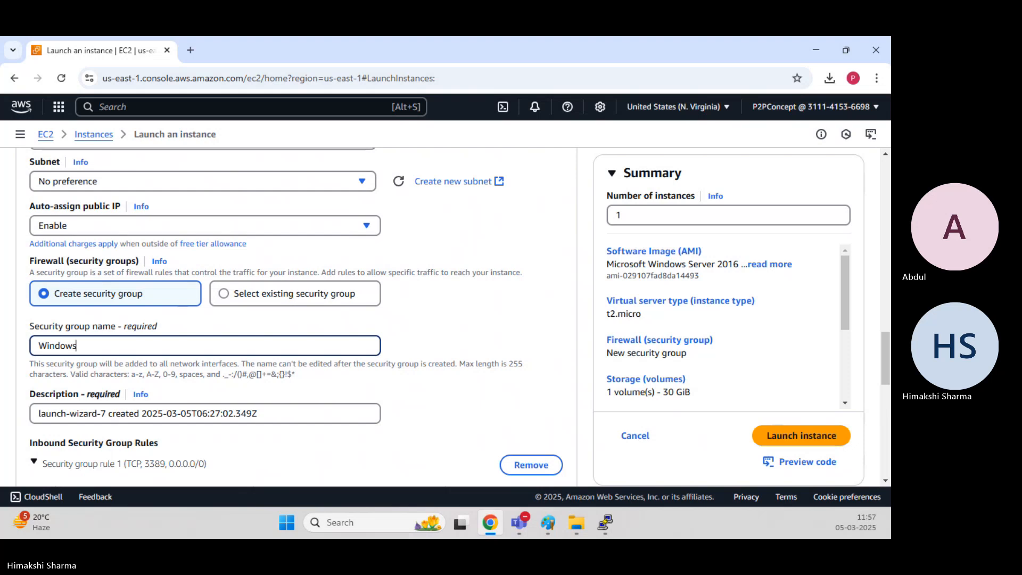
type("-SG")
Copy the security group name into its description so it reads Windows-SG.
scroll(221, 317, "down", 2)
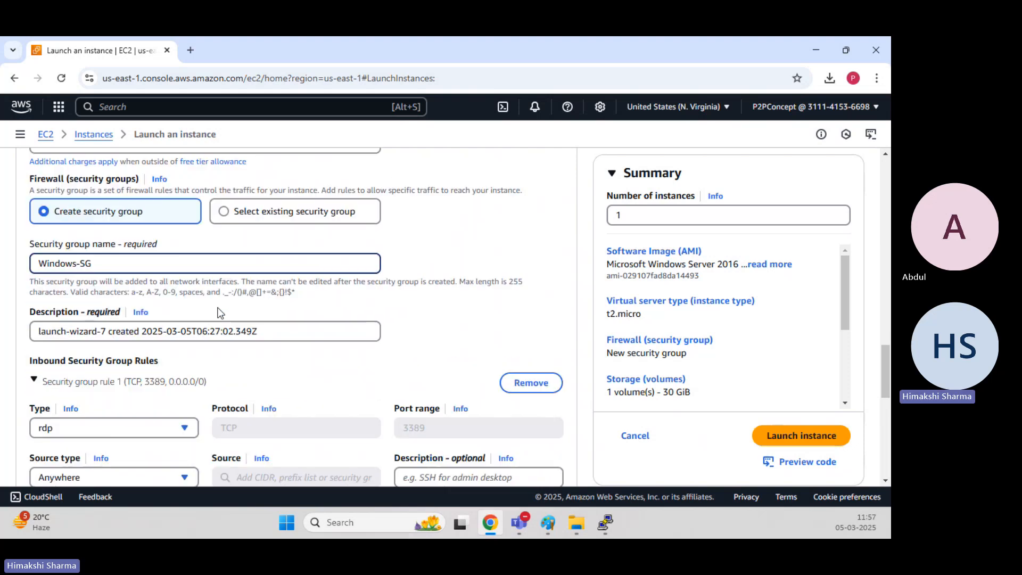
key("ctrl+a")
key("ctrl+c")
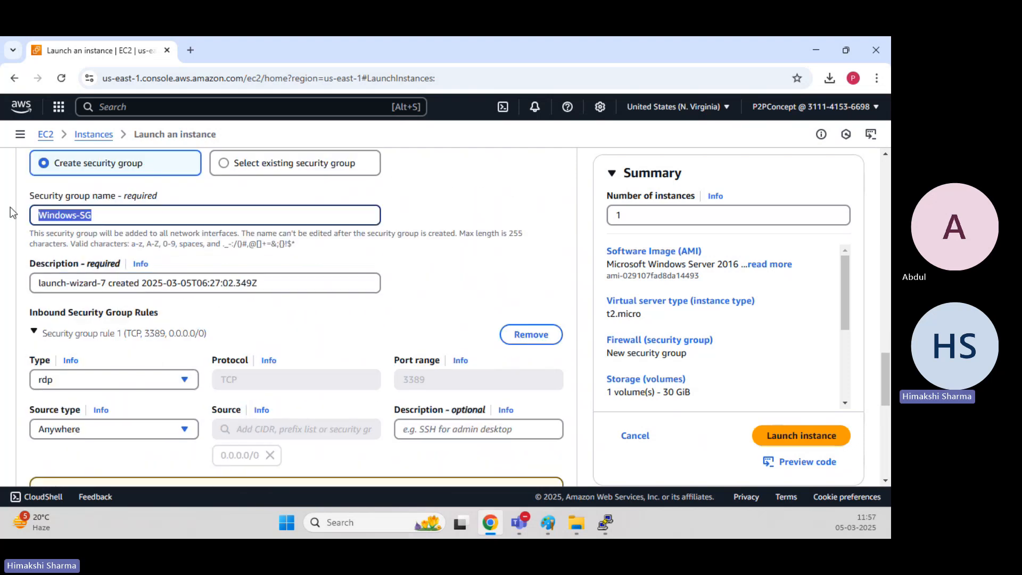
left_click(294, 279)
key("ctrl+a")
key("ctrl+v")
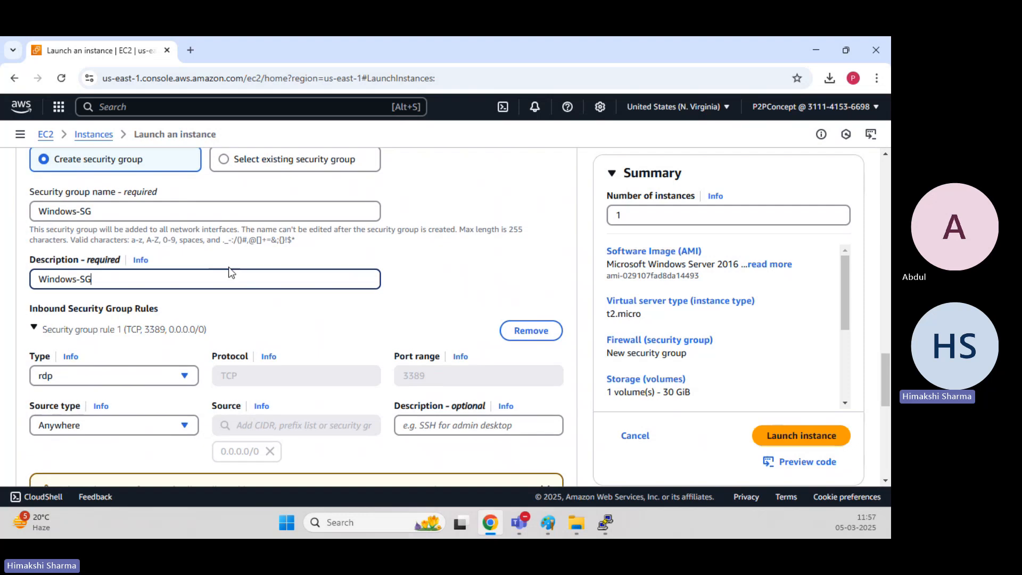
Change the 30 GiB root volume type from gp2 to gp3 in the storage configuration.
scroll(224, 282, "down", 1)
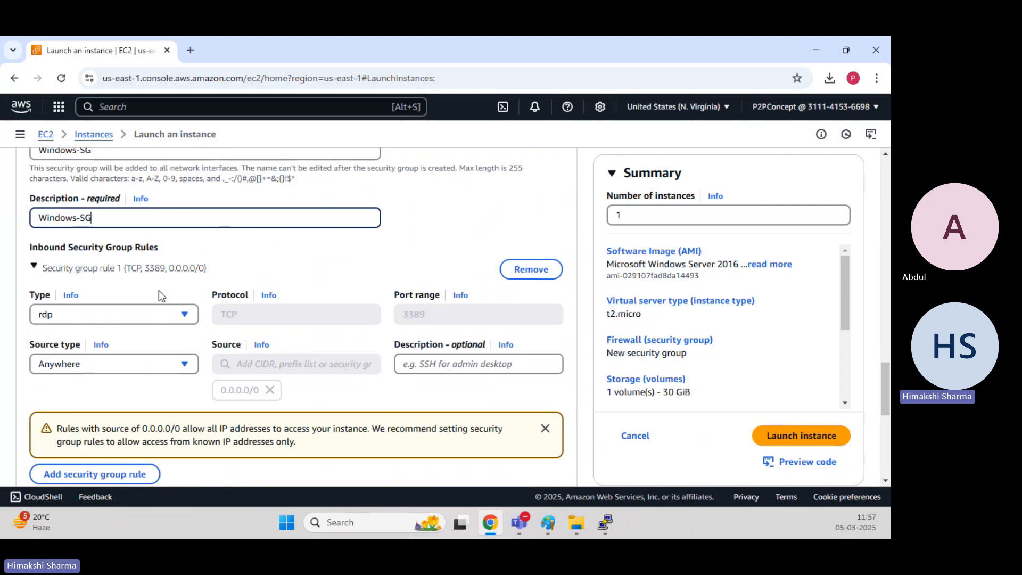
double_click(411, 315)
scroll(337, 299, "down", 3)
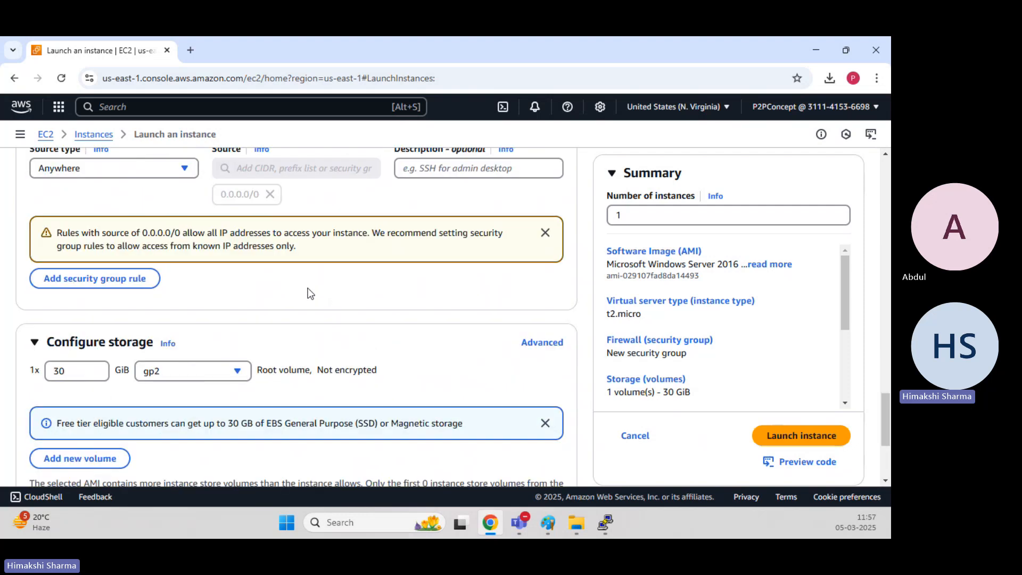
scroll(309, 293, "down", 1)
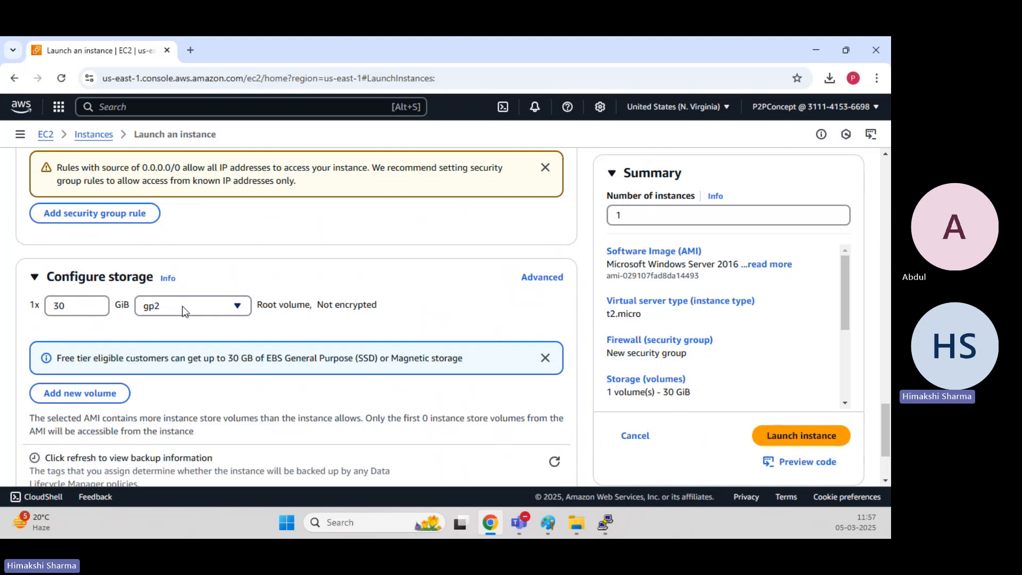
left_click(202, 308)
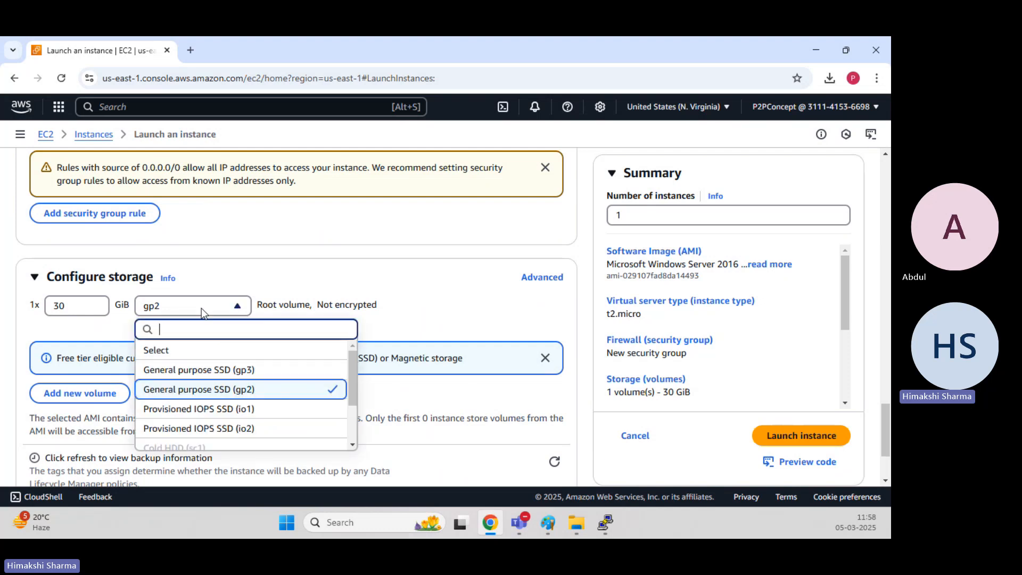
left_click(224, 371)
Launch the Windows instance.
scroll(313, 277, "down", 1)
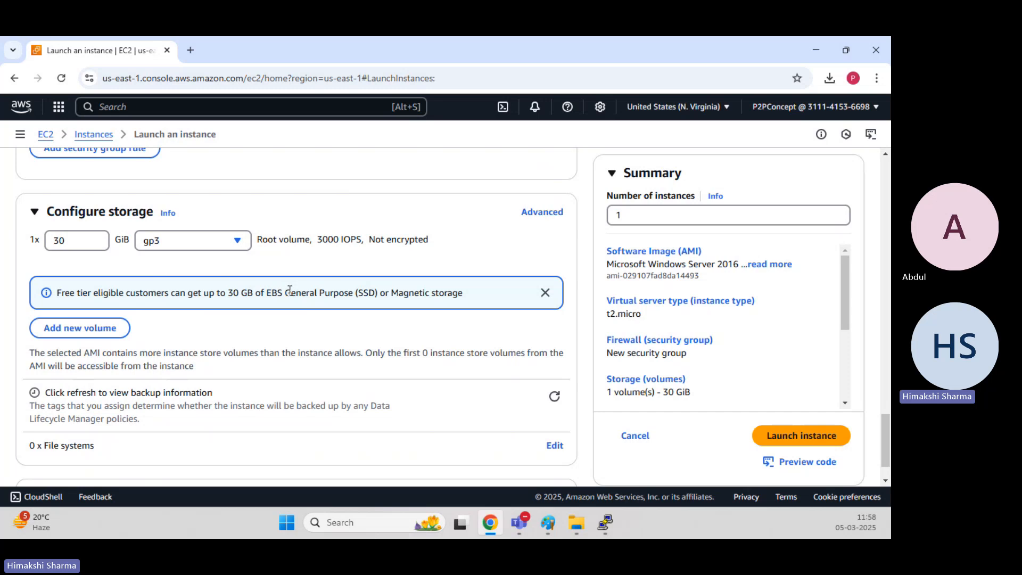
scroll(239, 290, "down", 1)
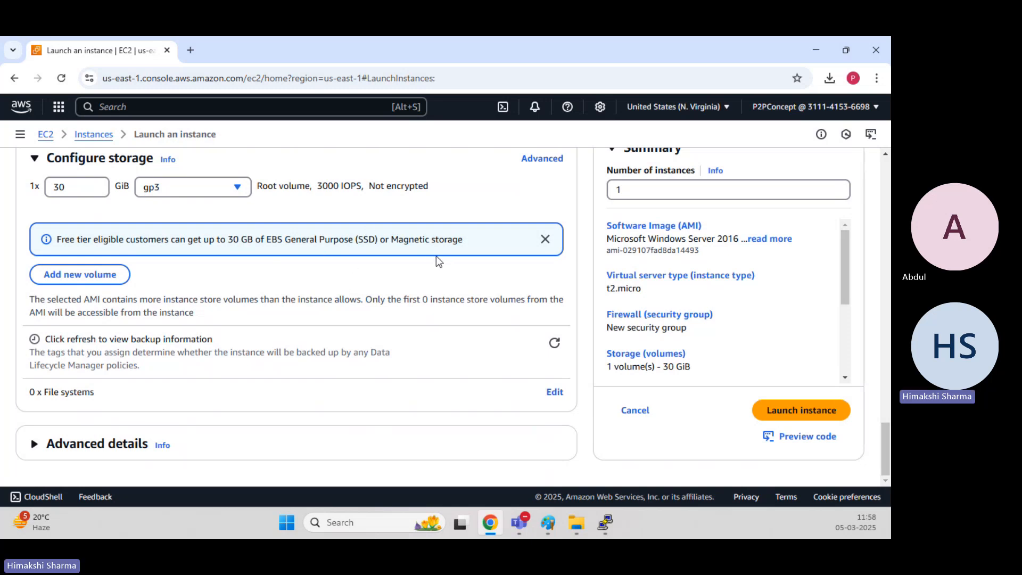
left_click(792, 411)
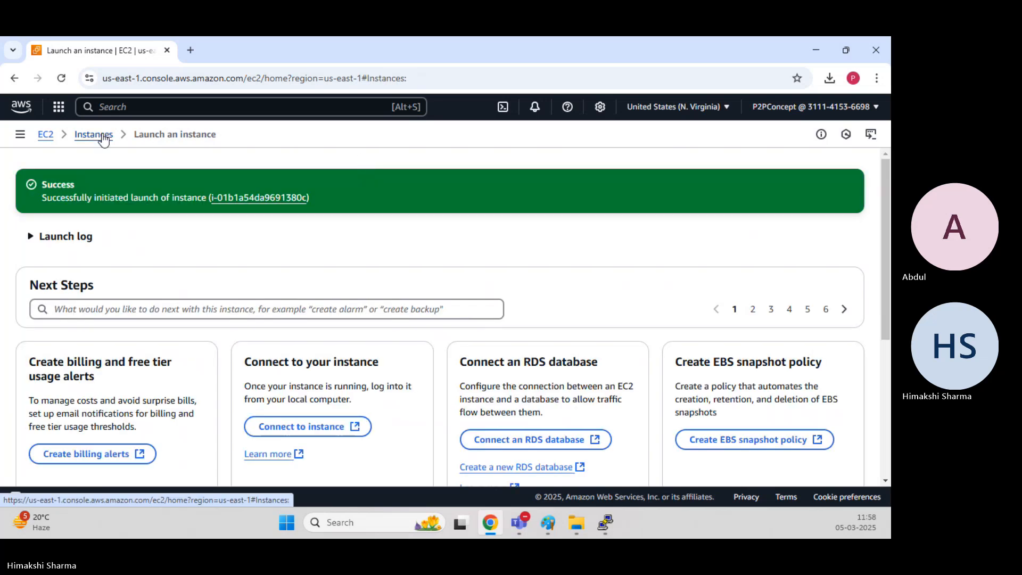
Return to the instances list and rename the Webserver instance to Webserver-Linux.
left_click(102, 136)
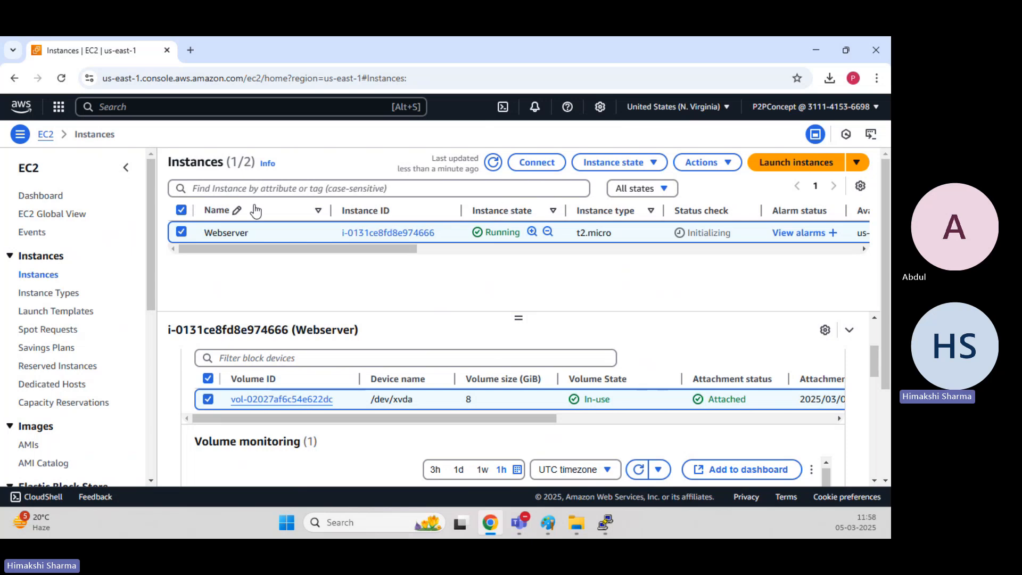
left_click(315, 234)
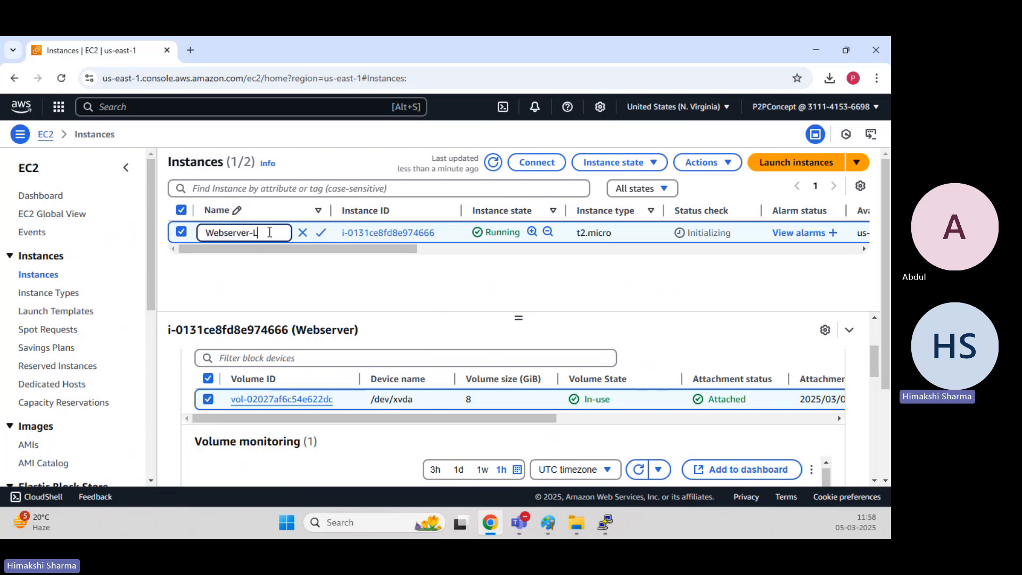
left_click(321, 233)
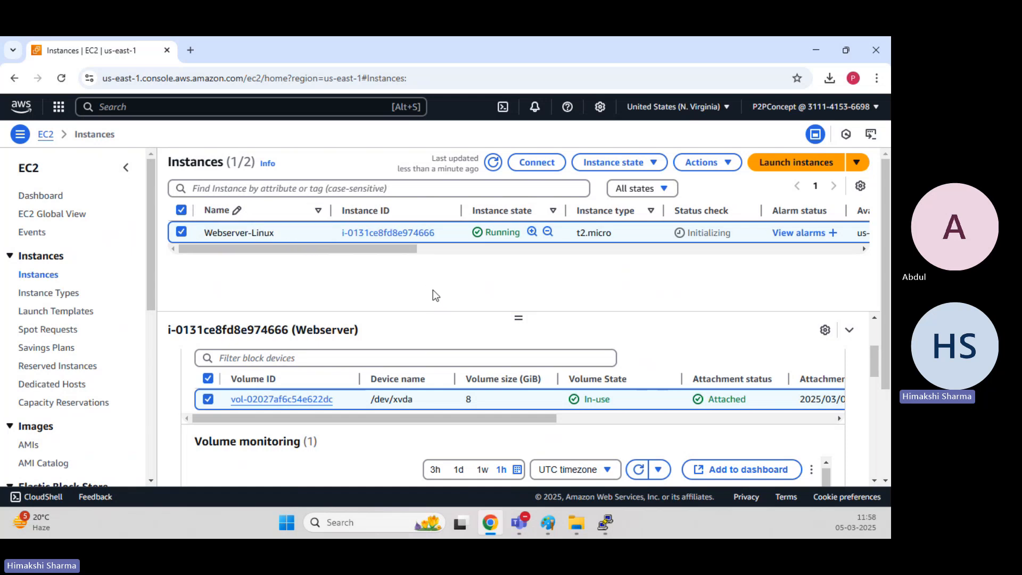
Refresh the list, select the Windows-EC2 instance and copy its public IPv4 address.
left_click(493, 162)
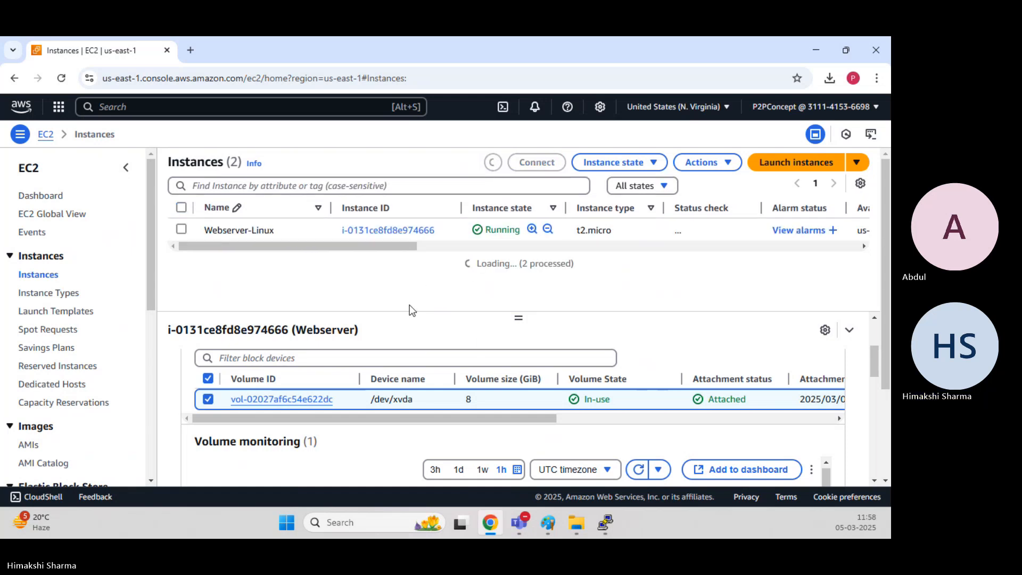
left_click(182, 232)
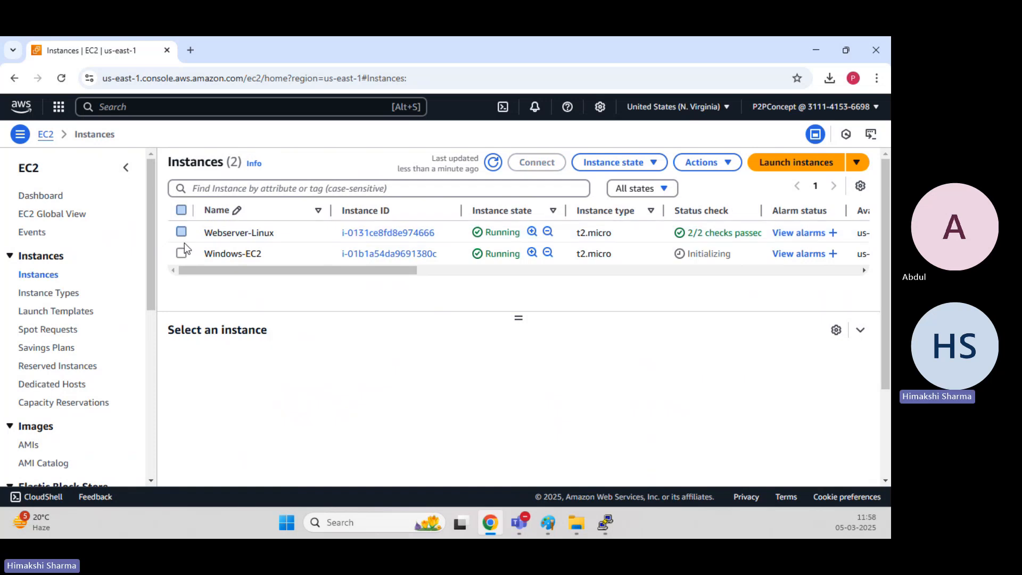
left_click(181, 254)
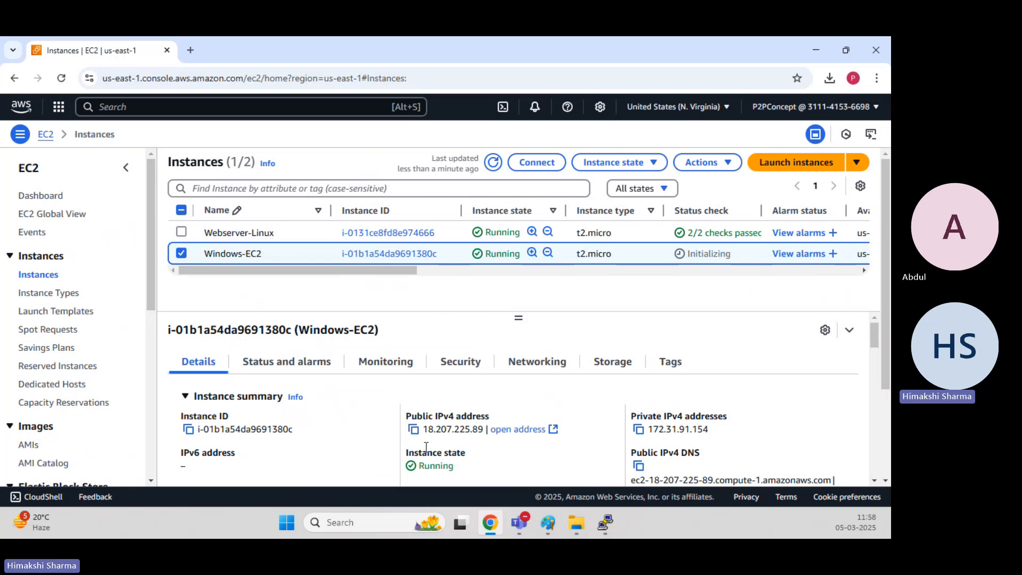
left_click(413, 430)
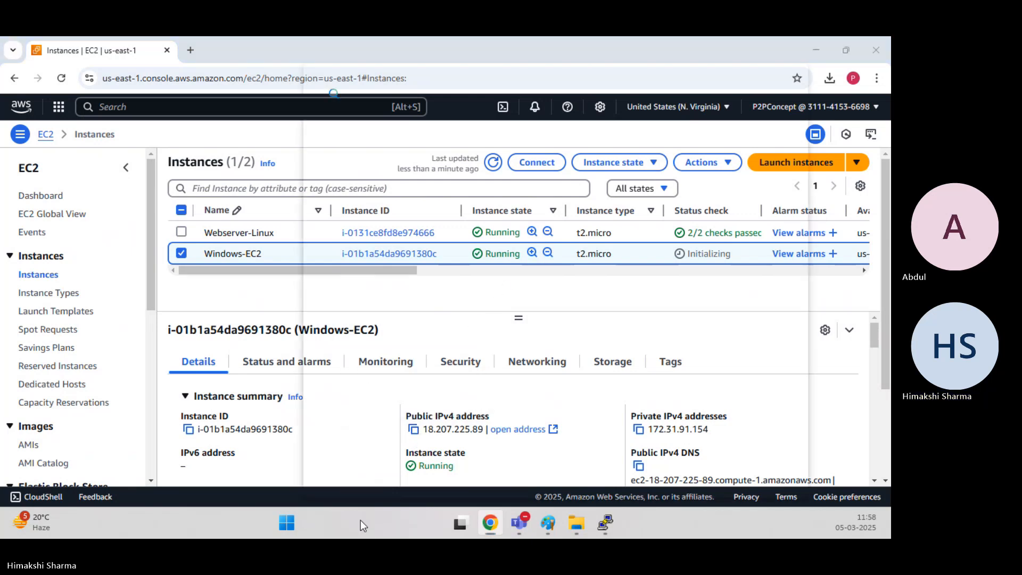
Open Remote Desktop Connection and connect to the Windows instance's public IP 18.207.225.89.
left_click(361, 522)
type("mstsc")
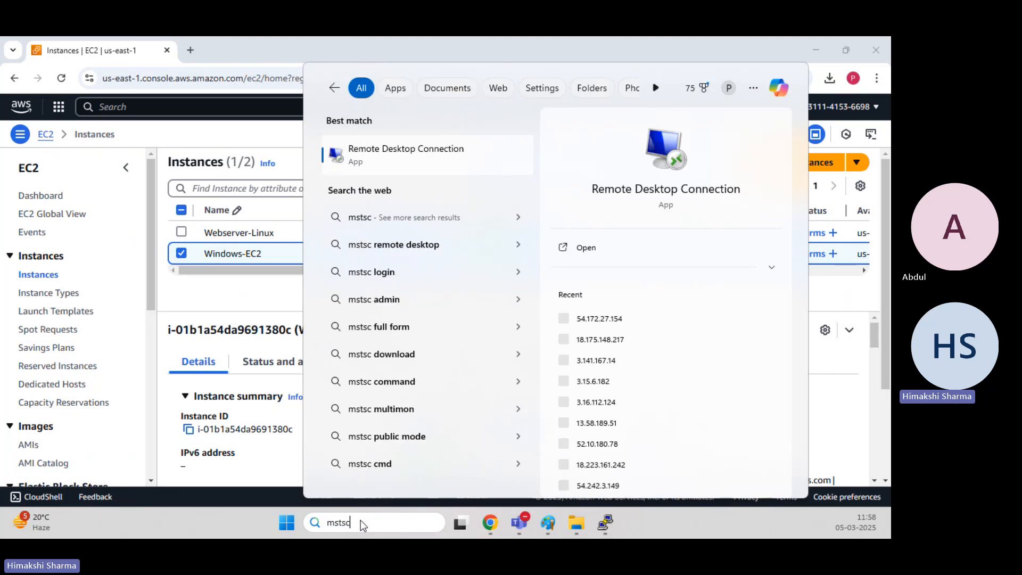
left_click(412, 158)
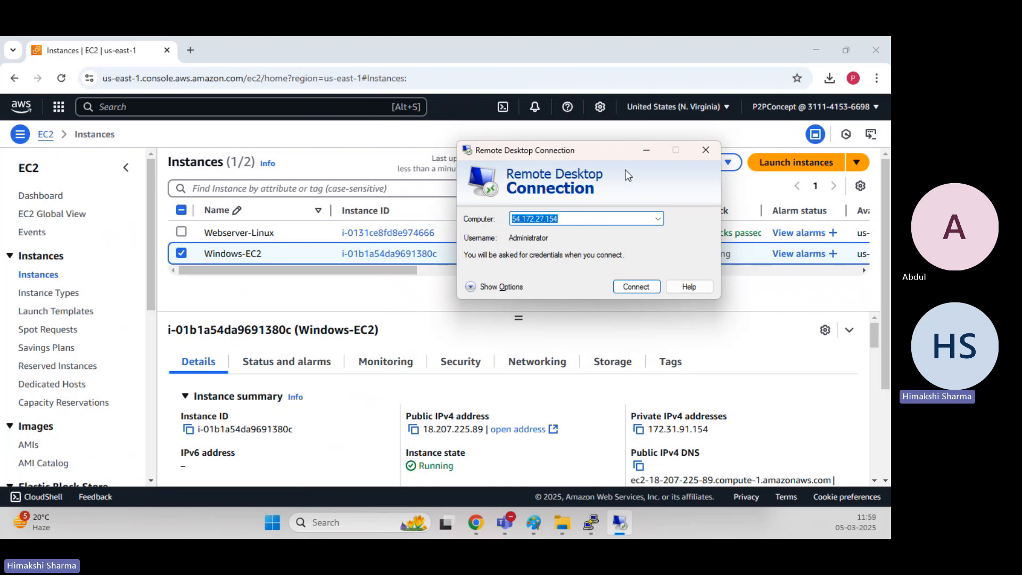
key("ctrl+v")
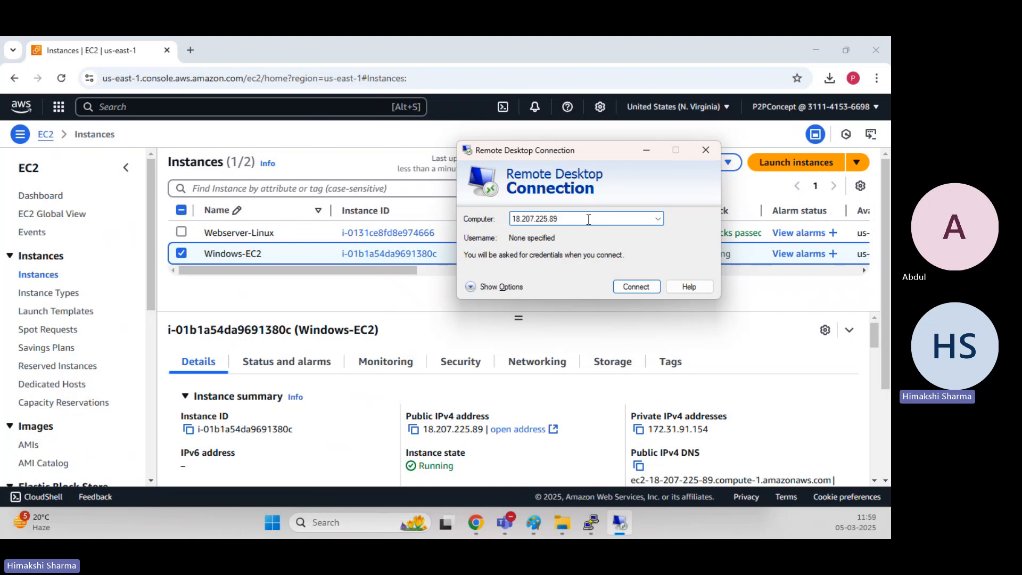
left_click(636, 286)
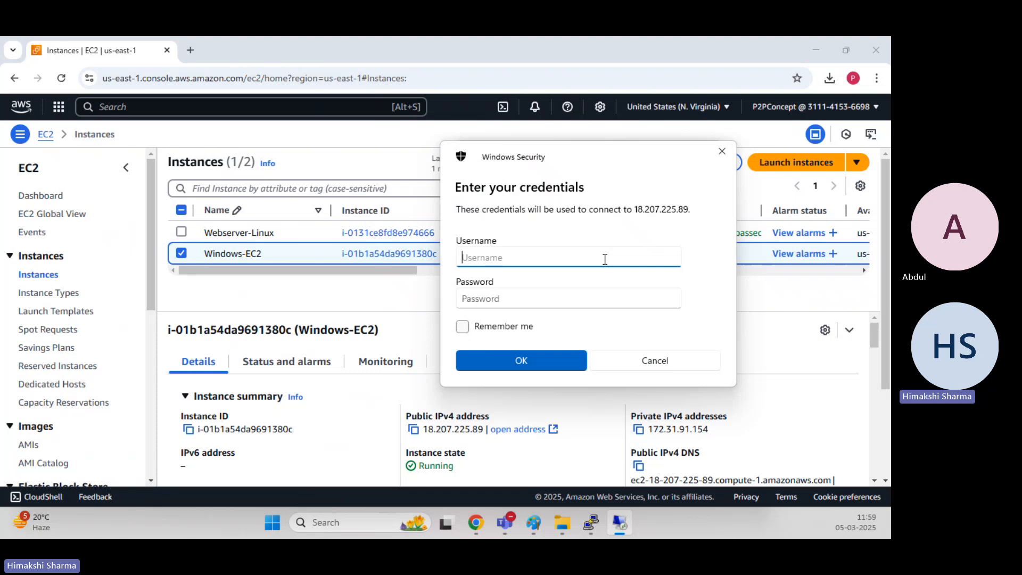
Enter Administrator as the username in the credentials prompt, then close the prompt.
type("Administrator")
left_click(563, 300)
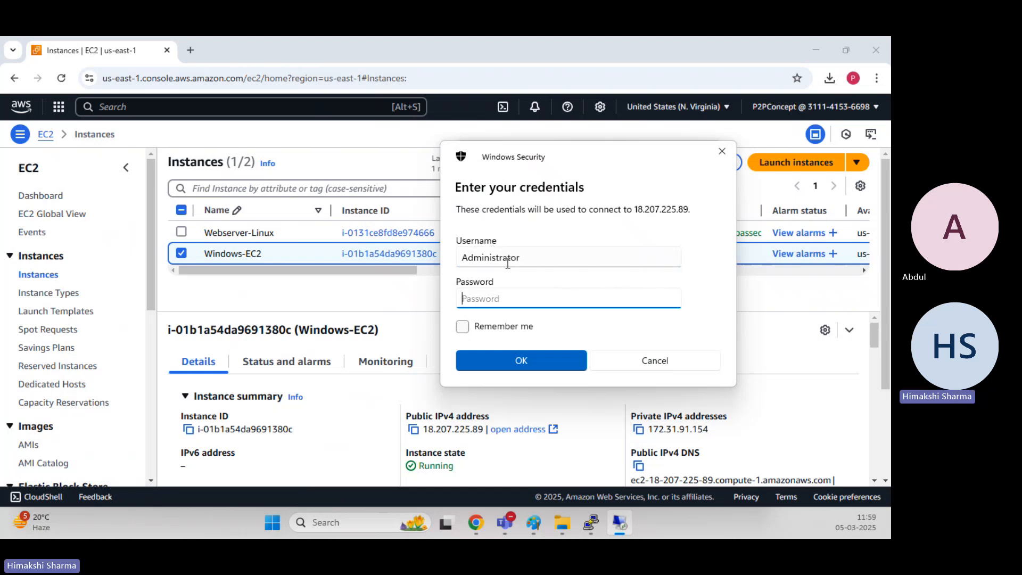
left_click(780, 301)
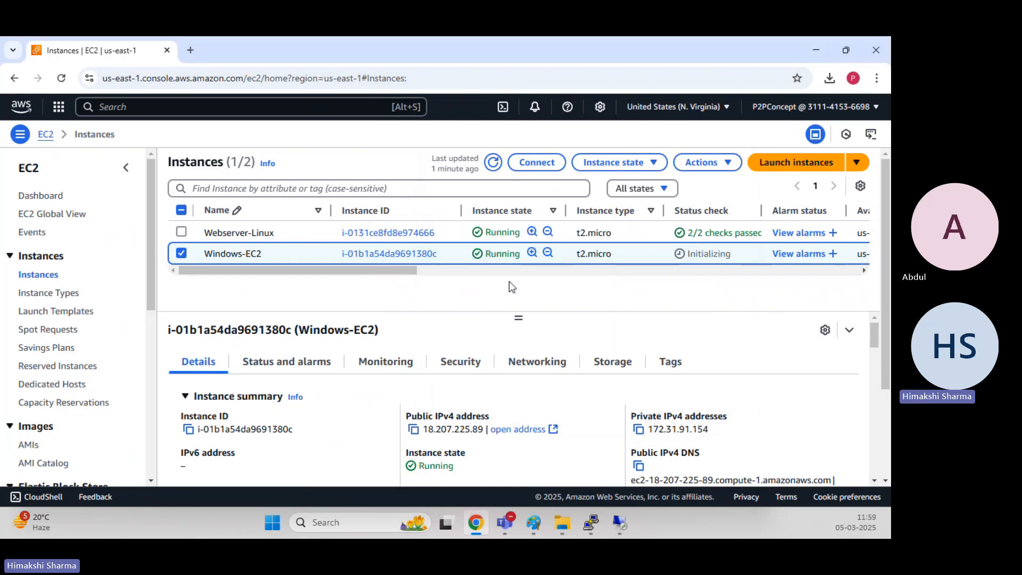
Try twice to get the Windows password for the Windows-EC2 instance, cancelling each attempt.
left_click(493, 162)
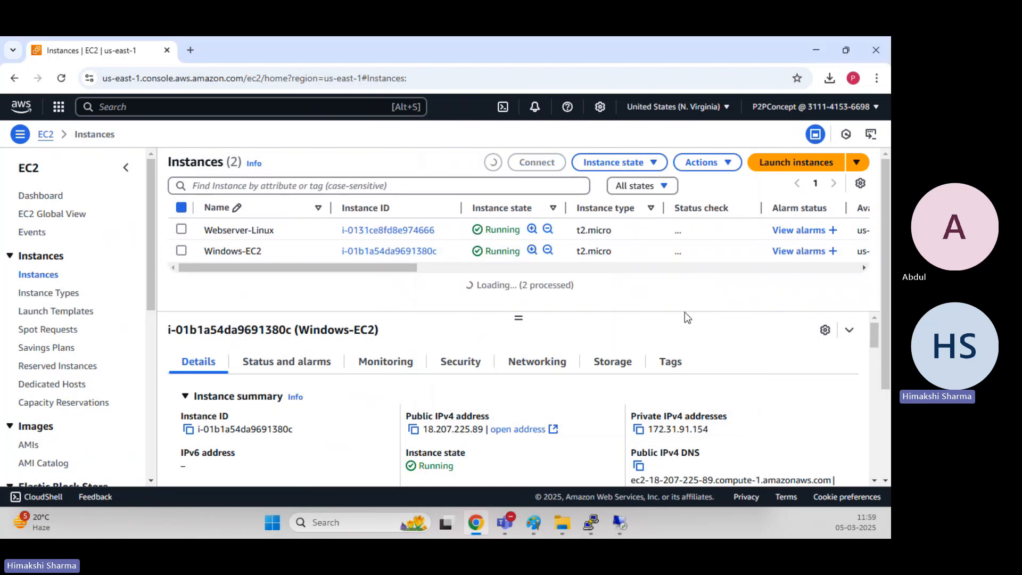
left_click(200, 261)
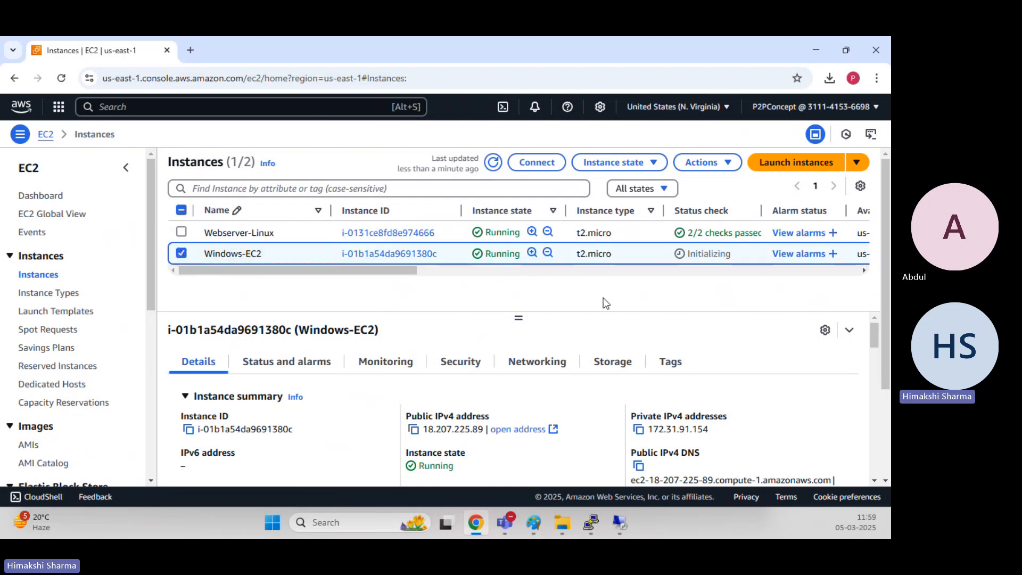
left_click(707, 163)
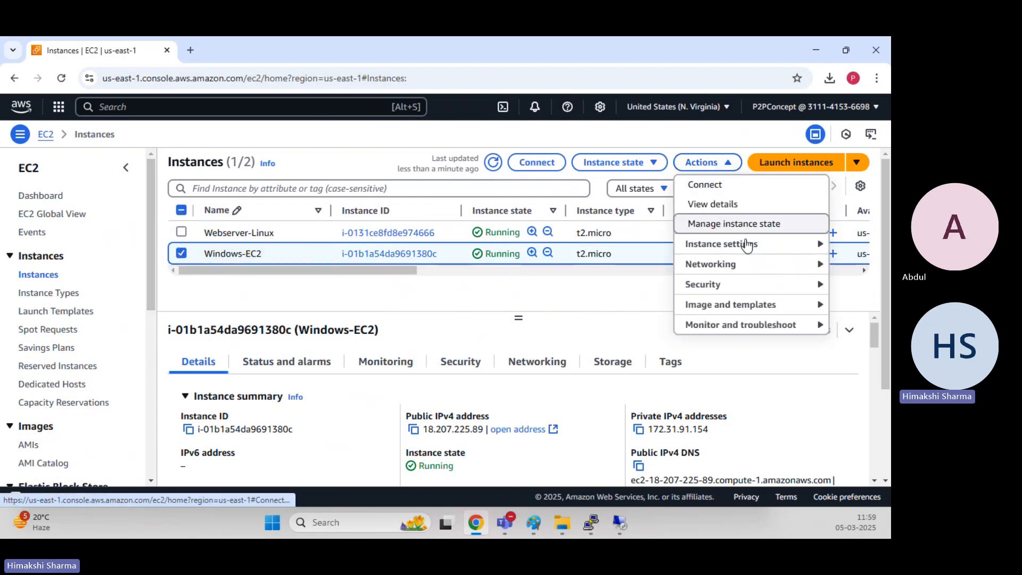
mouse_move(752, 289)
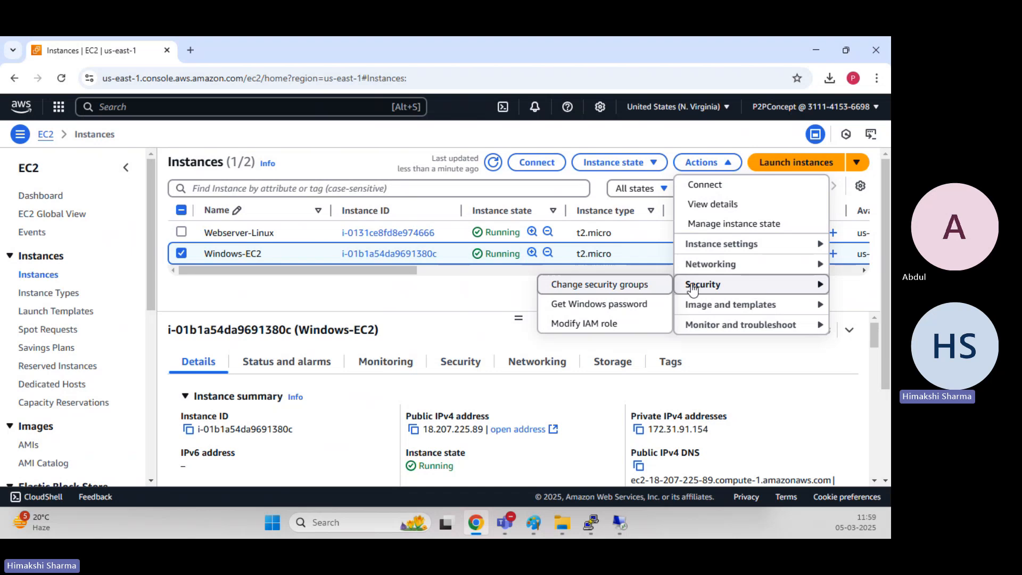
left_click(621, 304)
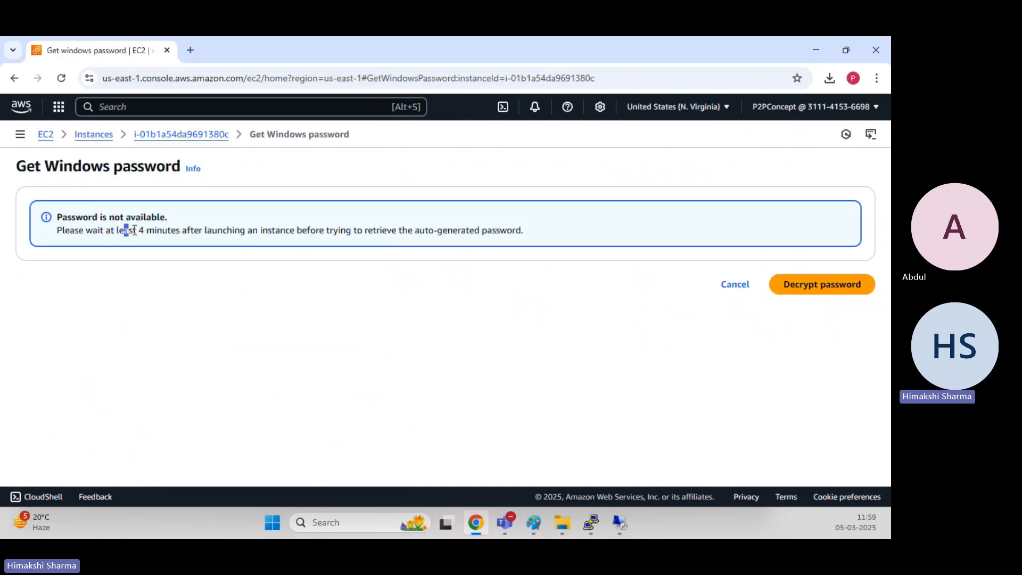
left_click_drag(134, 230, 566, 265)
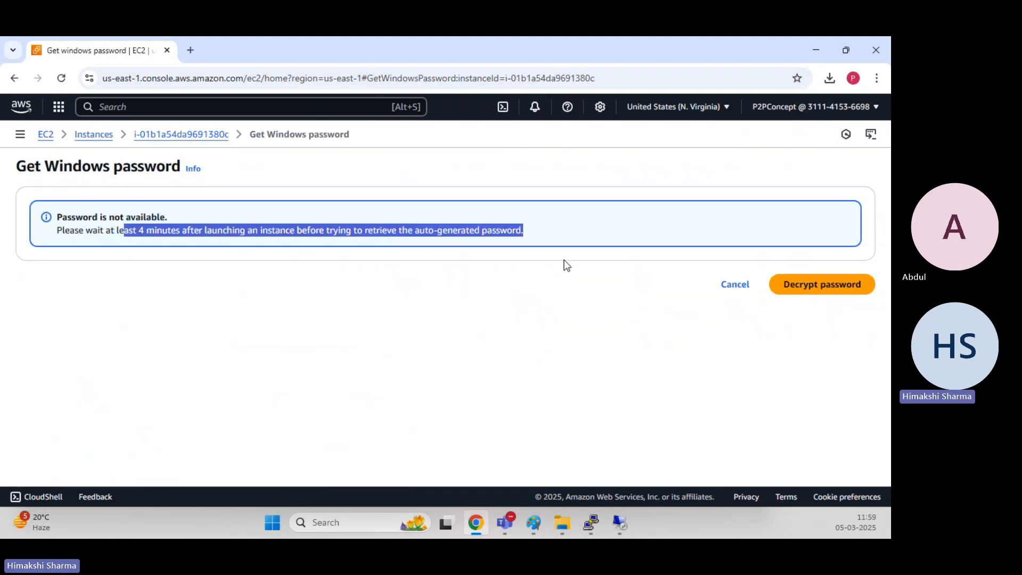
left_click(561, 290)
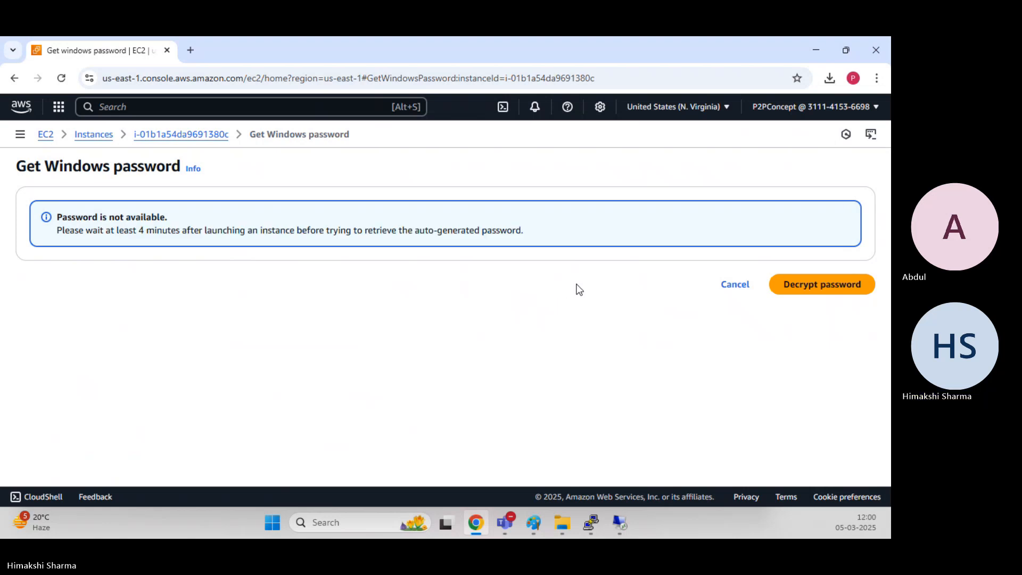
left_click(744, 289)
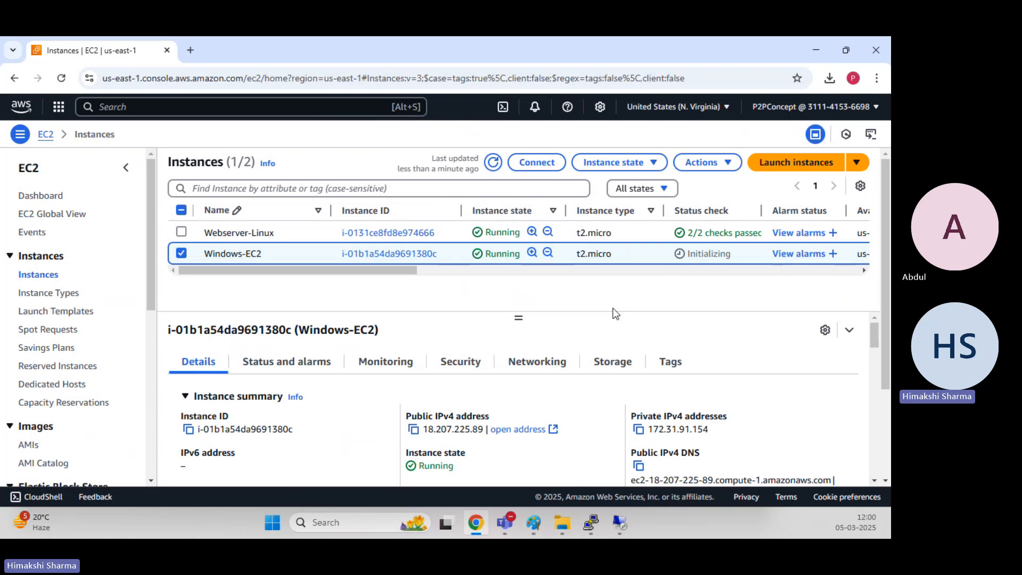
left_click(718, 172)
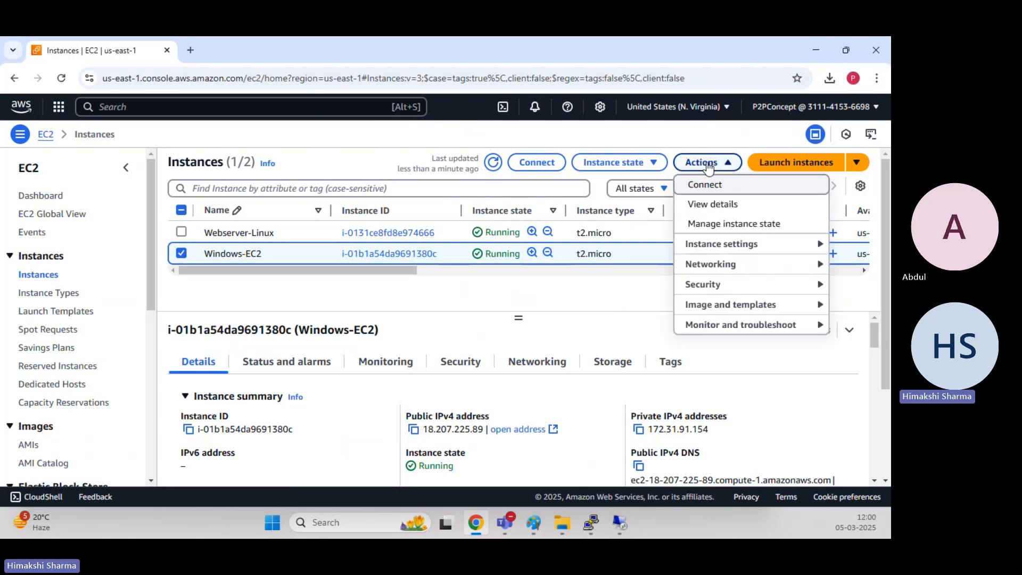
mouse_move(814, 284)
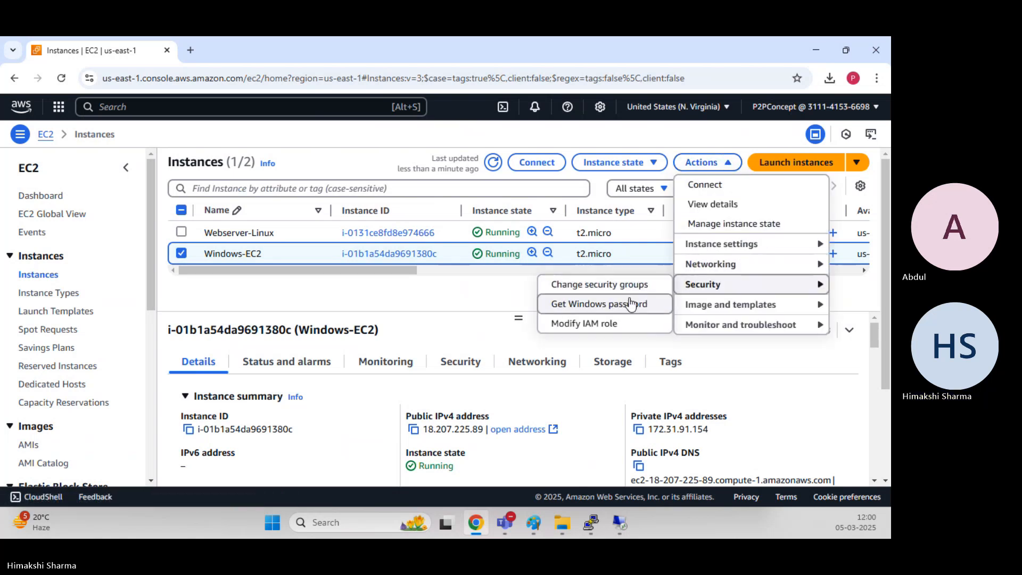
left_click(595, 311)
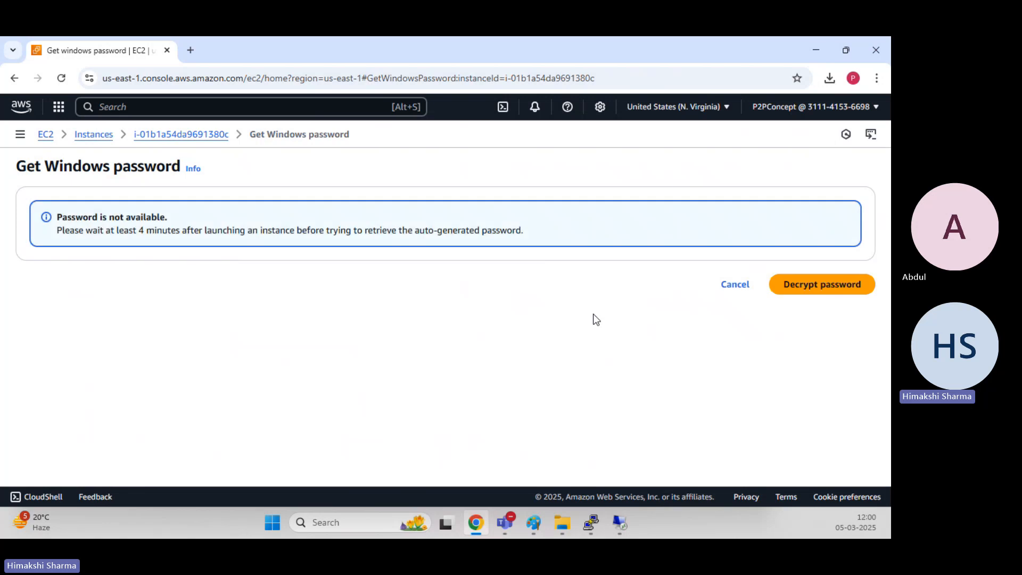
left_click(737, 286)
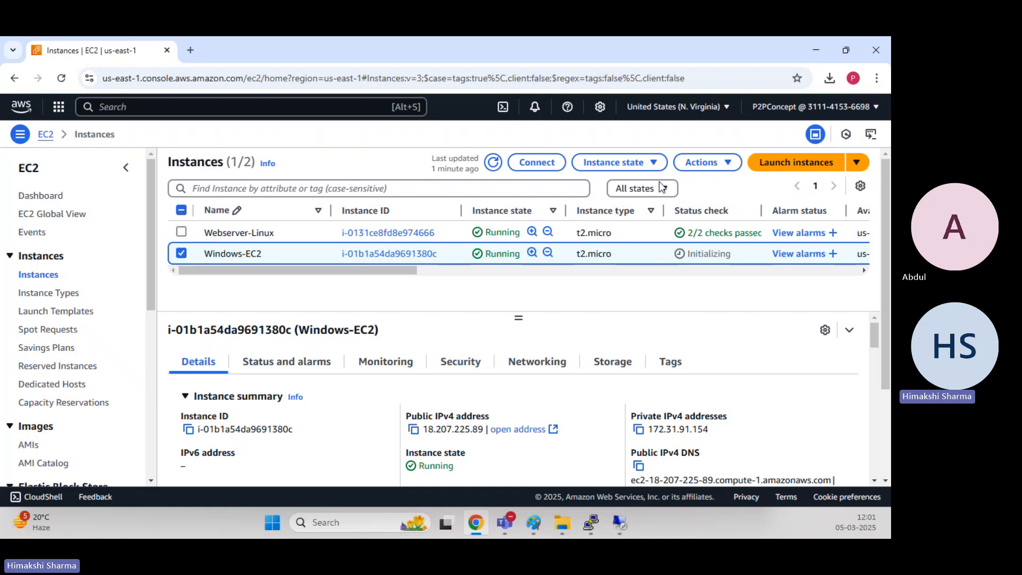
Open Get Windows password for the Windows-EC2 instance again.
left_click(698, 163)
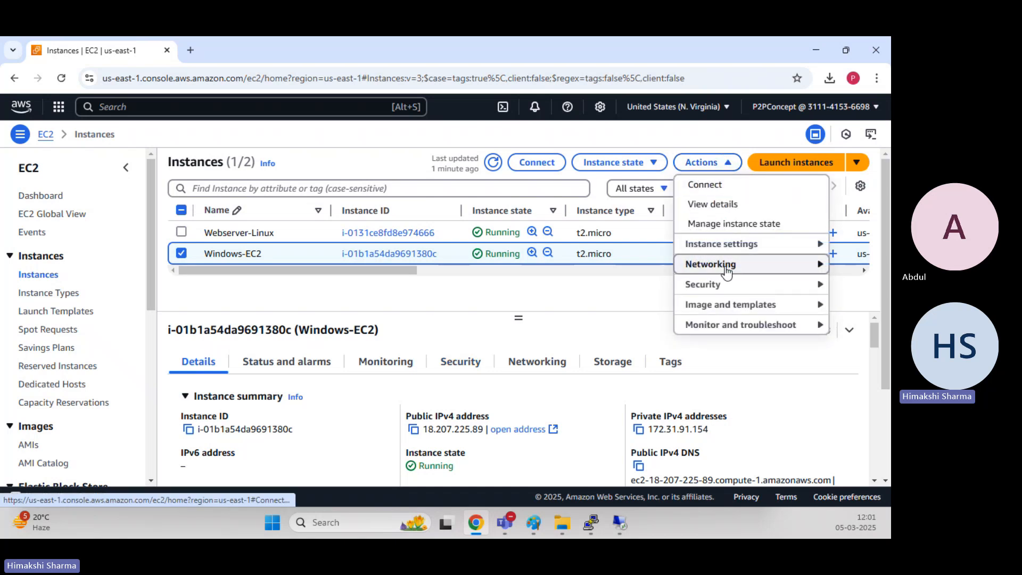
mouse_move(727, 294)
left_click(610, 303)
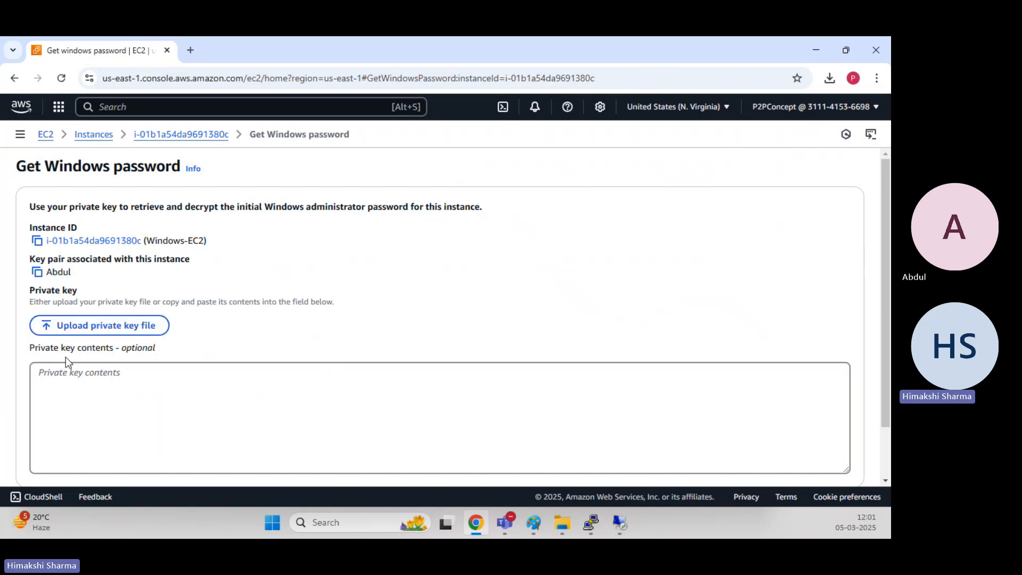
left_click_drag(38, 348, 166, 353)
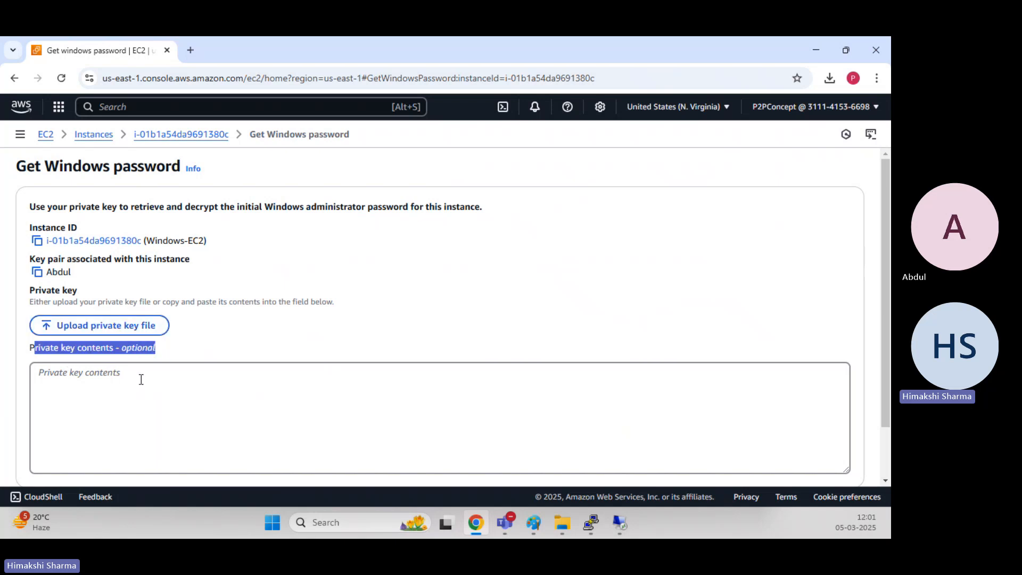
left_click(141, 379)
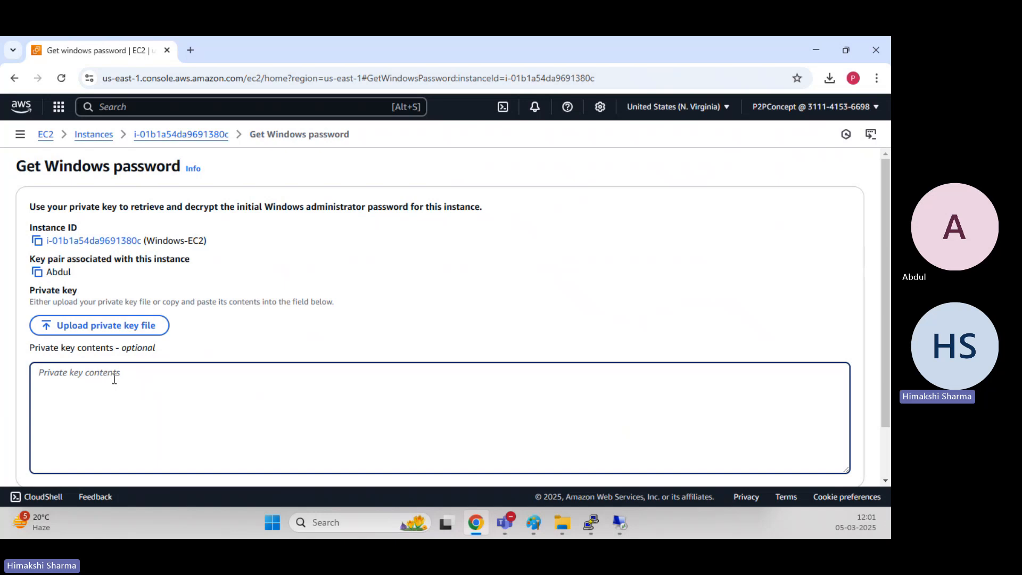
Upload the instance's private key .pem file from the Desktop Key-Pair folder into the private key field.
left_click(215, 332)
left_click(103, 331)
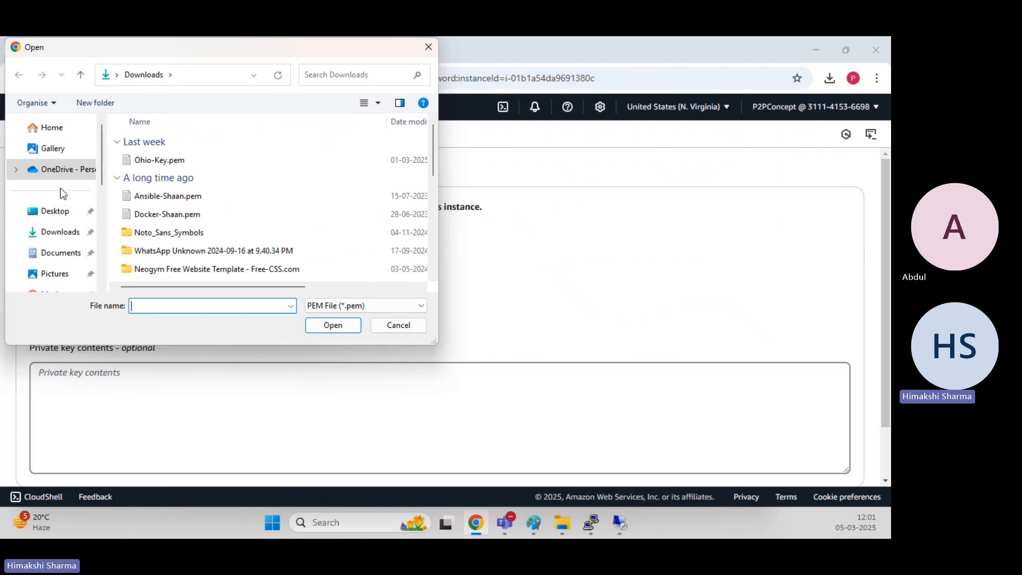
left_click(63, 213)
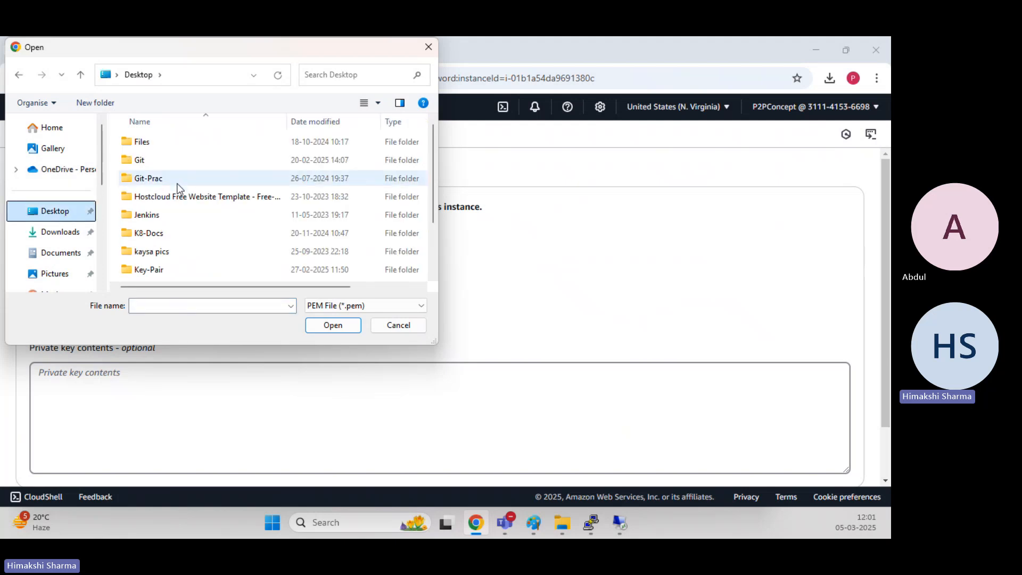
scroll(169, 227, "down", 1)
left_click(161, 222)
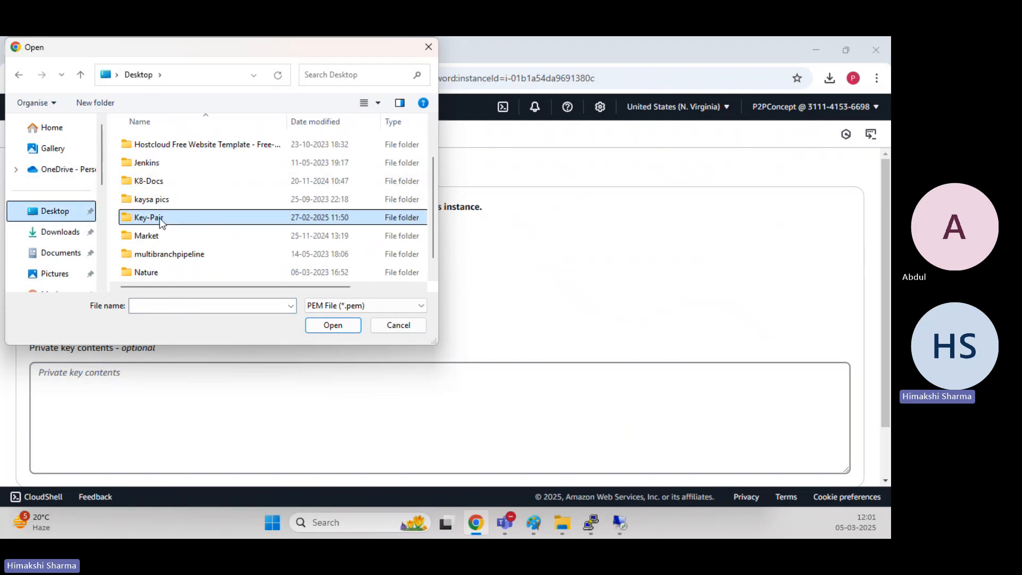
double_click(162, 222)
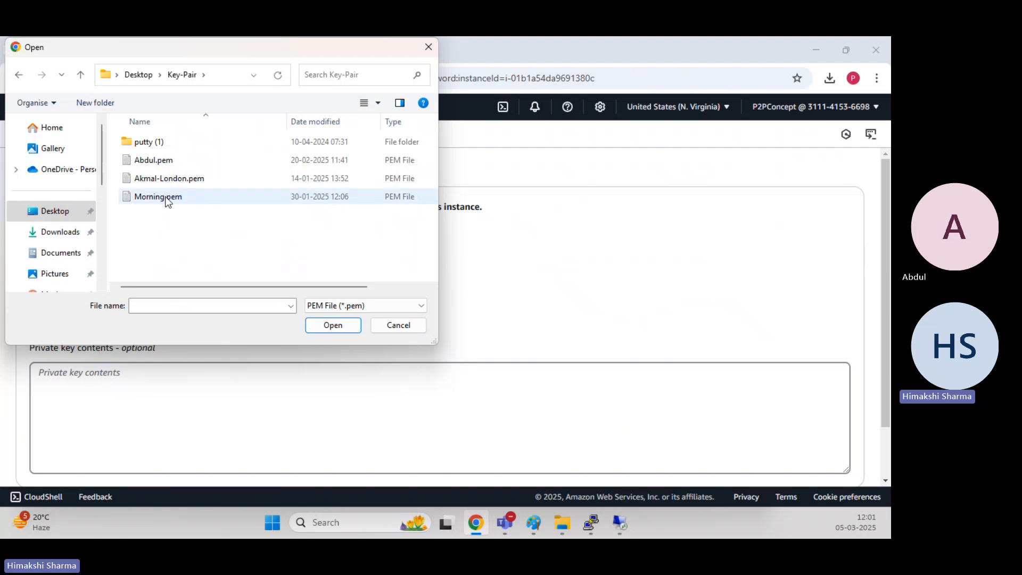
double_click(165, 167)
scroll(135, 341, "down", 3)
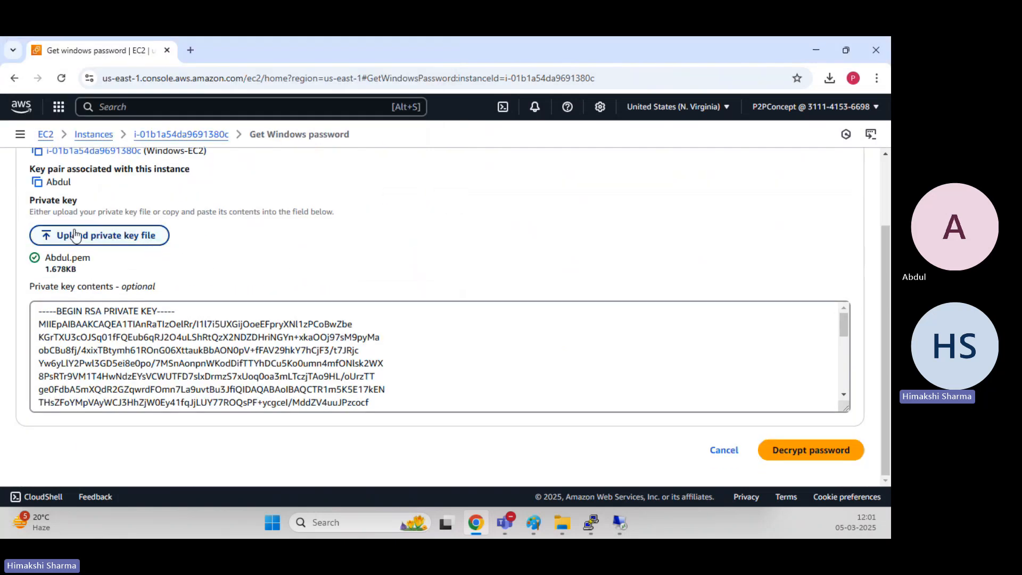
left_click(90, 323)
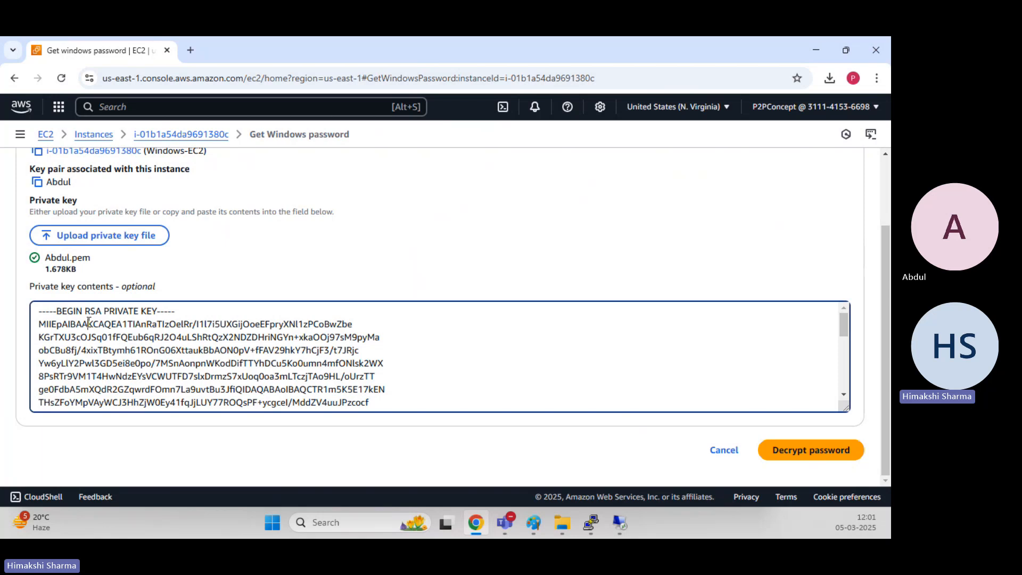
Clear the private key contents field of the Get Windows password page.
key("ctrl+a")
key("BackSpace")
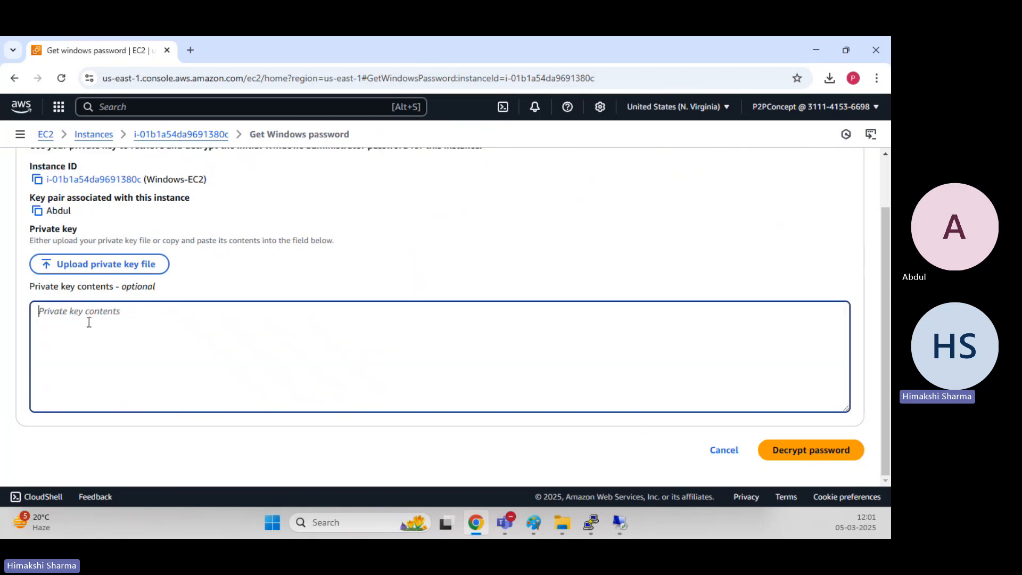
left_click(292, 283)
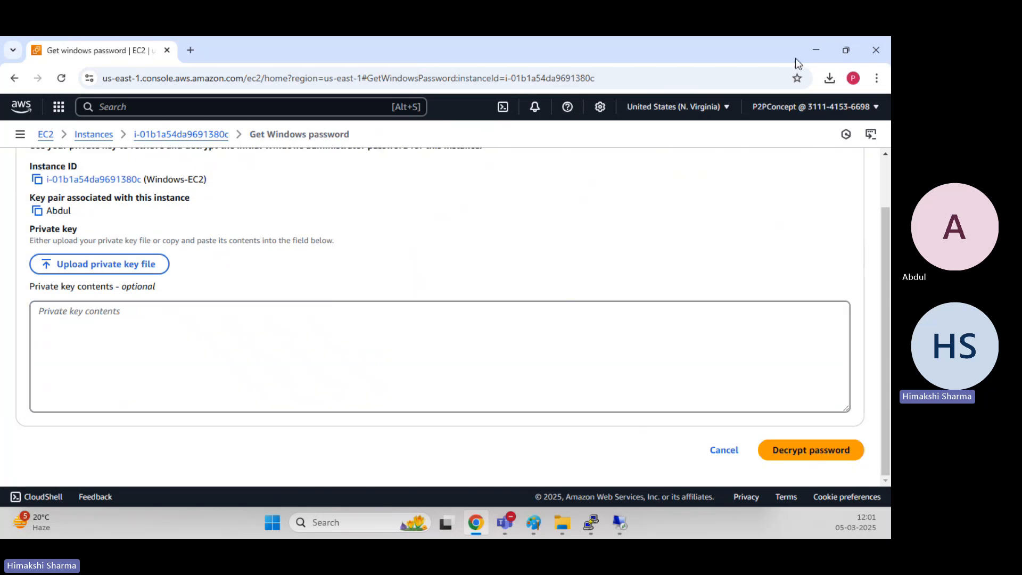
Open Abdul.pem from the Key-Pair folder in Notepad and select its entire private key text to copy it.
left_click(810, 49)
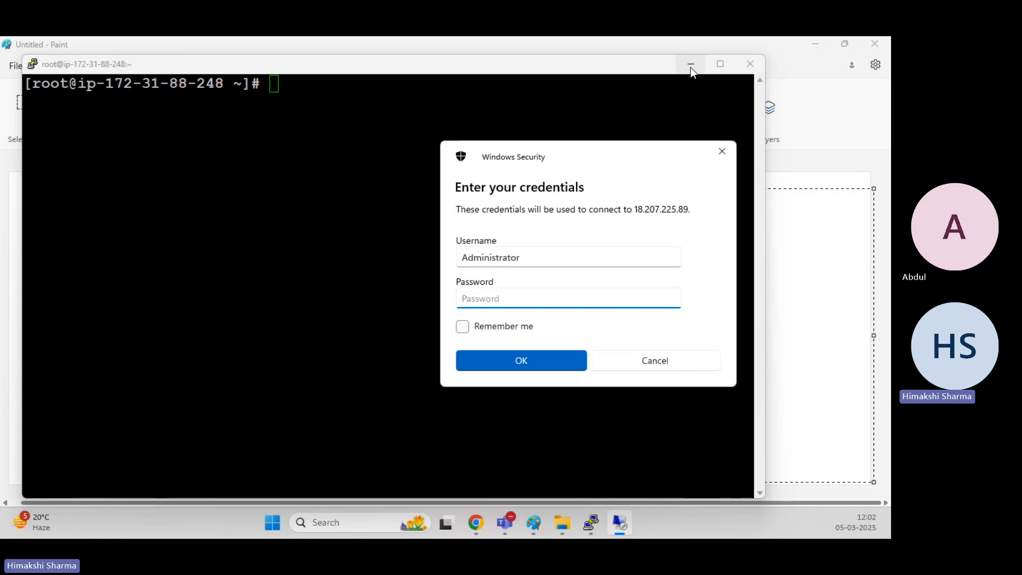
left_click(690, 65)
left_click(815, 44)
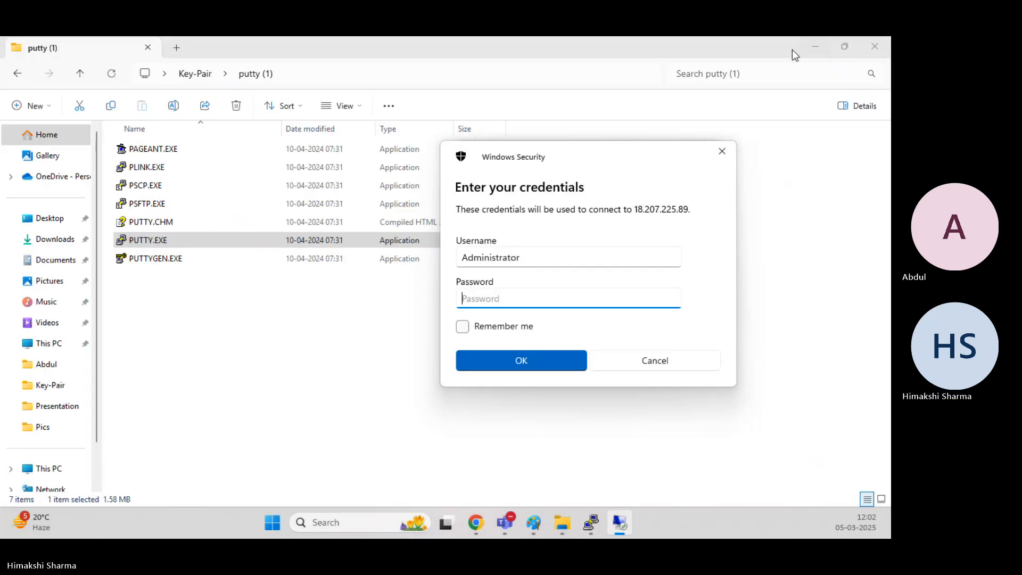
left_click(196, 75)
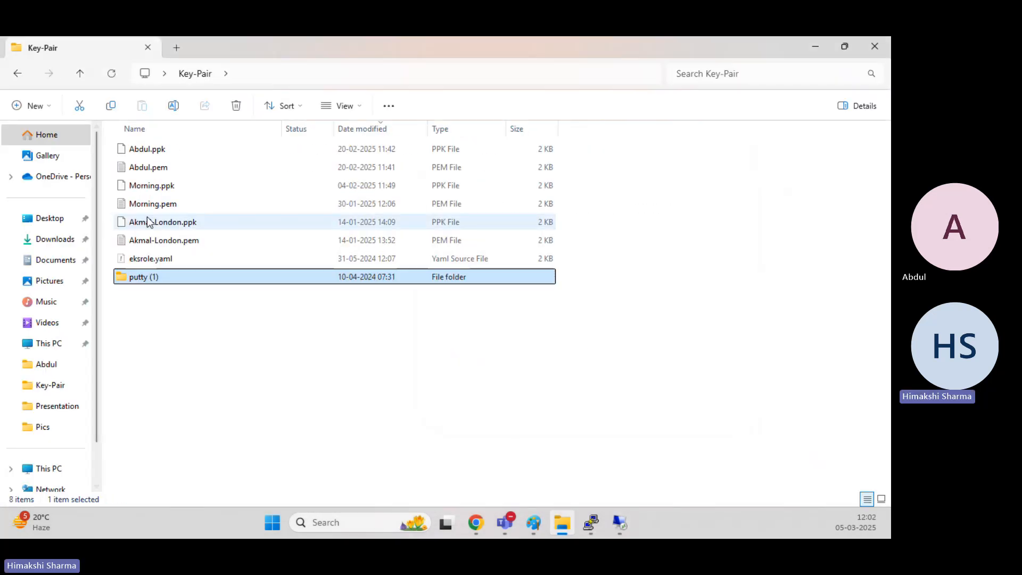
left_click(160, 169)
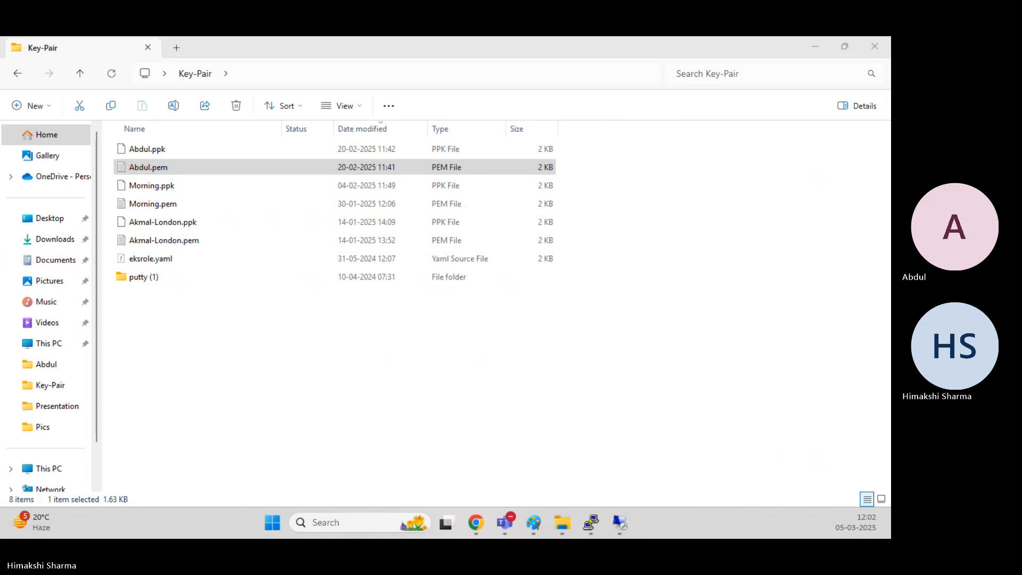
left_click_drag(0, 208, 756, 118)
left_click(810, 117)
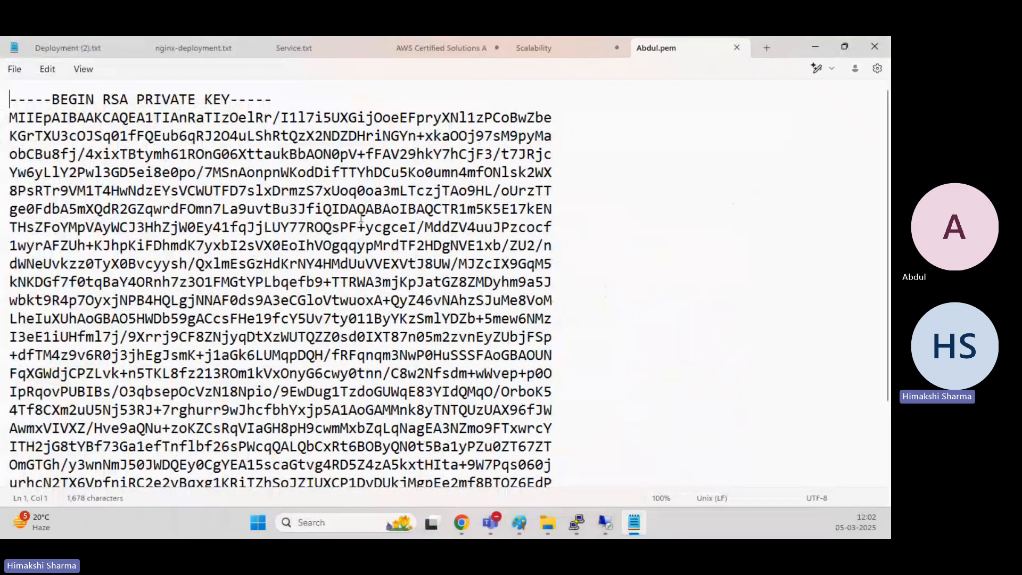
left_click(259, 190)
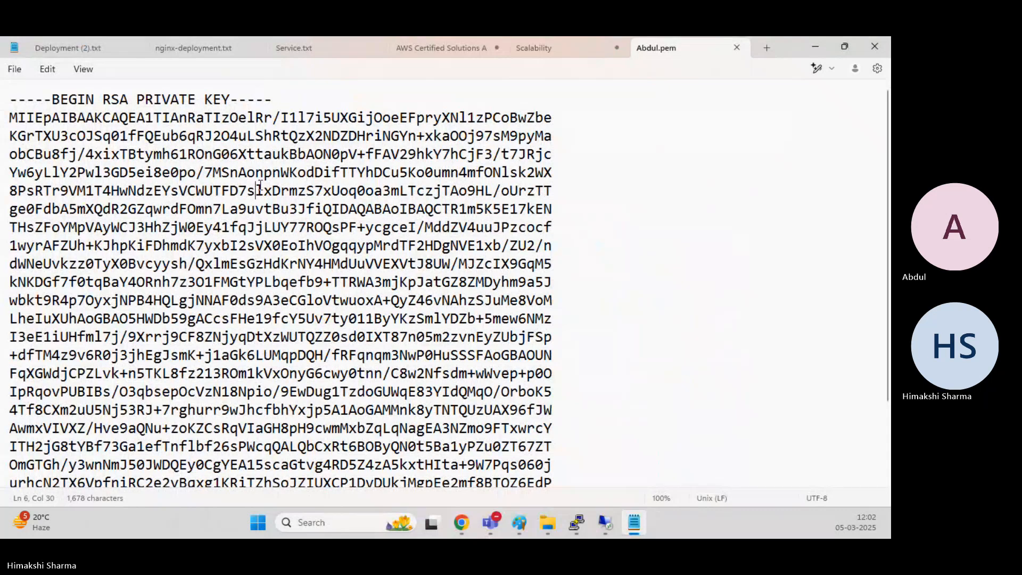
key("ctrl+a")
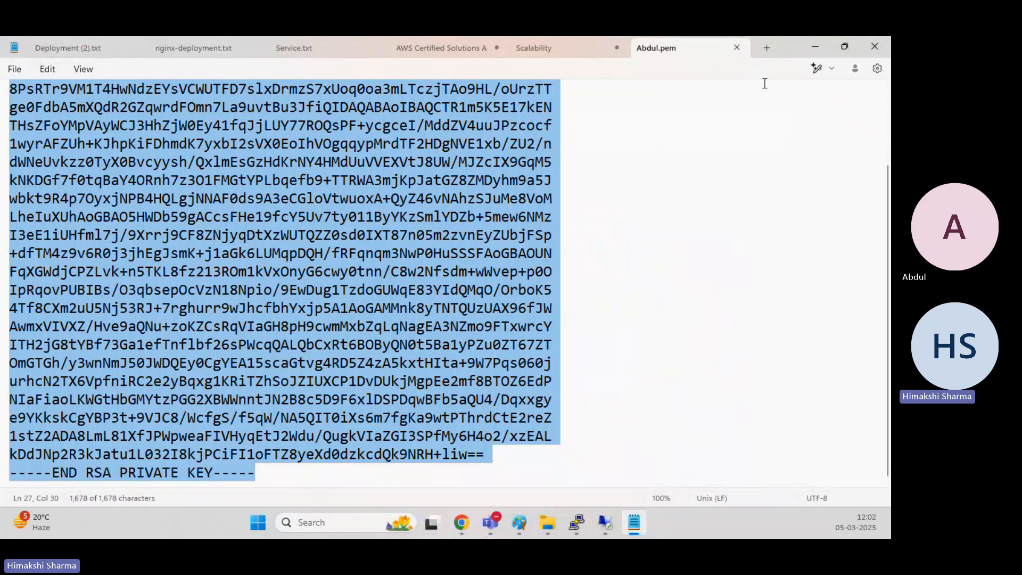
left_click(819, 49)
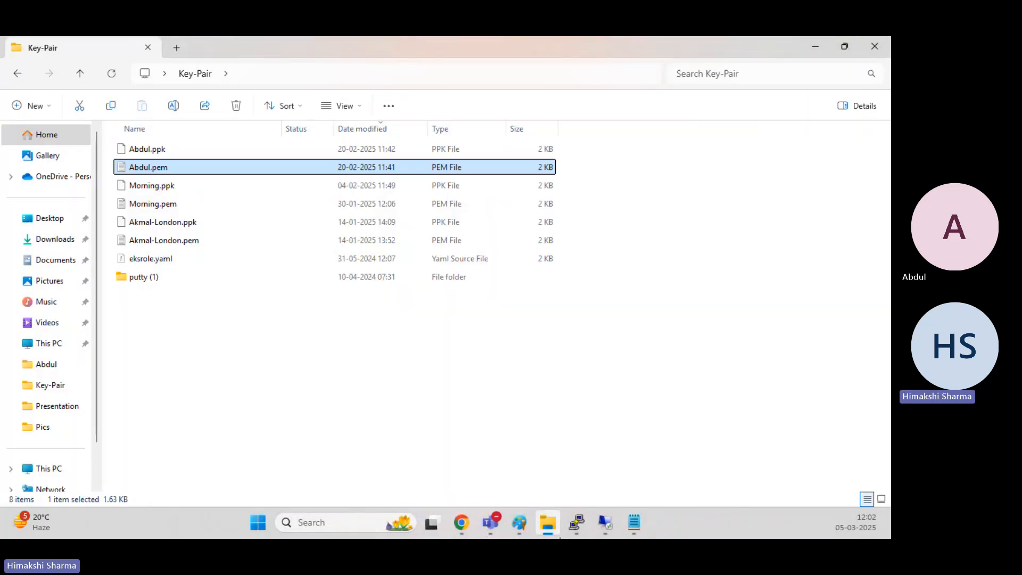
Paste the private key into the private key contents field and decrypt the Windows password.
mouse_move(579, 525)
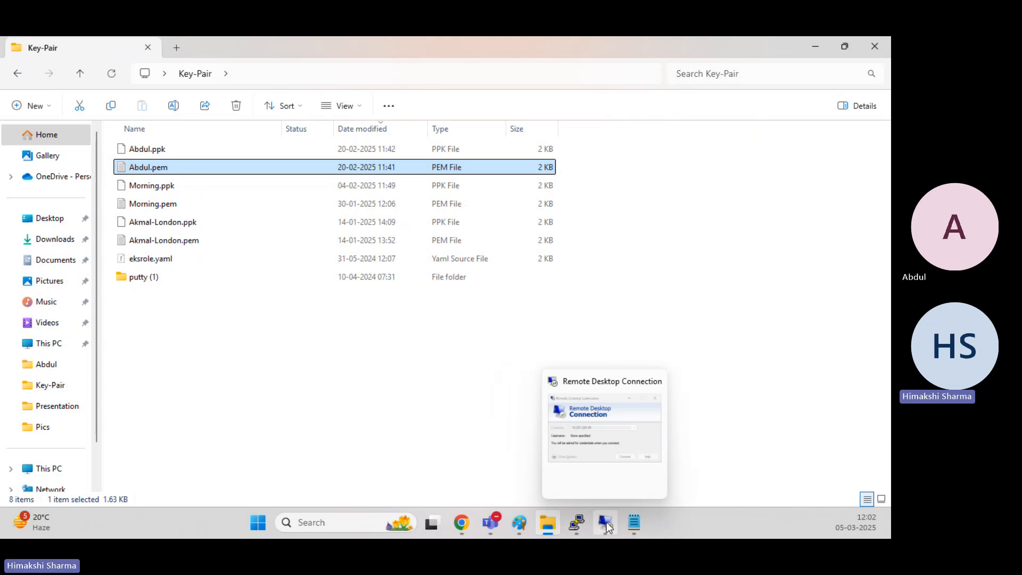
left_click(610, 452)
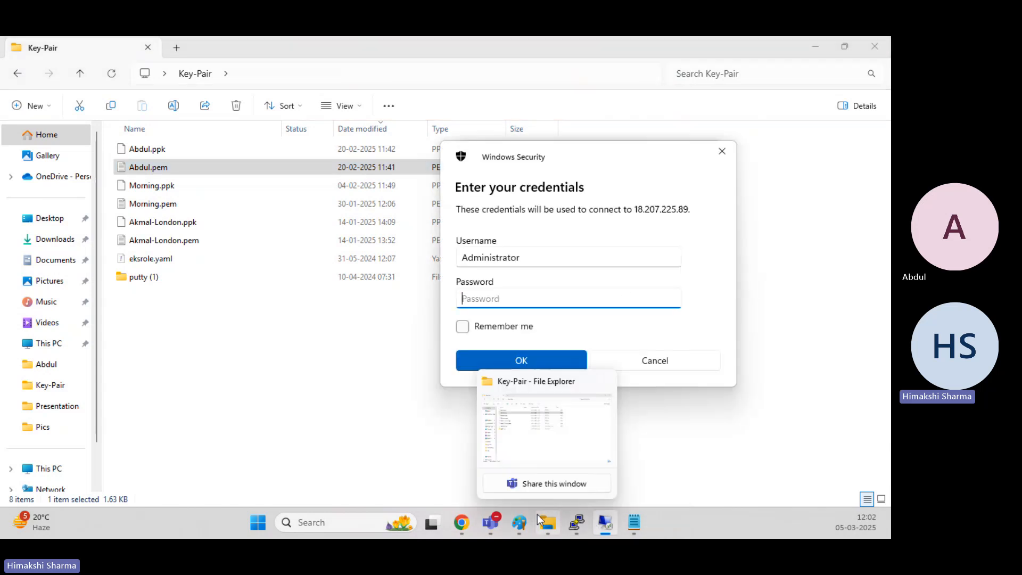
mouse_move(510, 527)
mouse_move(465, 520)
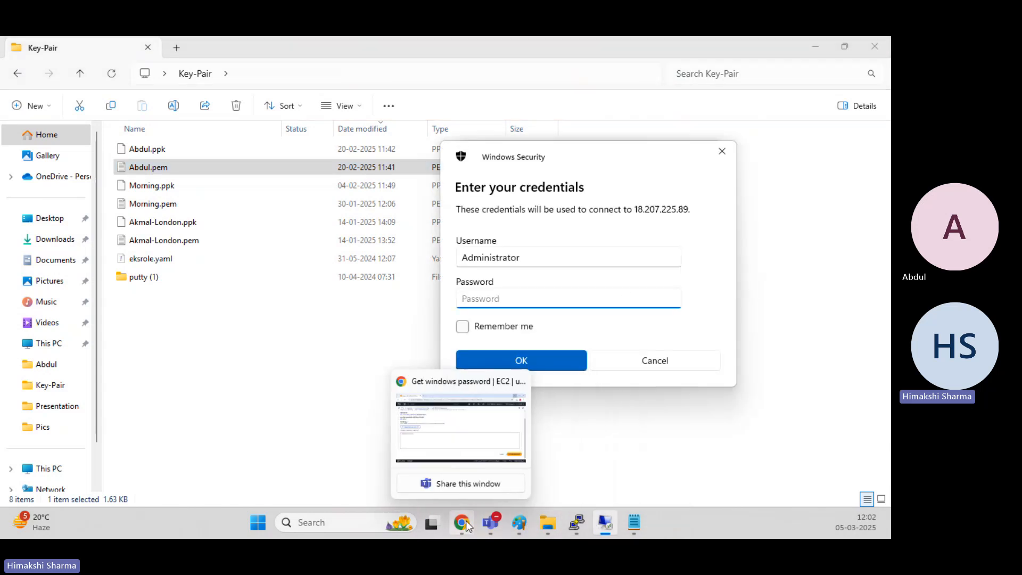
left_click(462, 437)
key("ctrl+v")
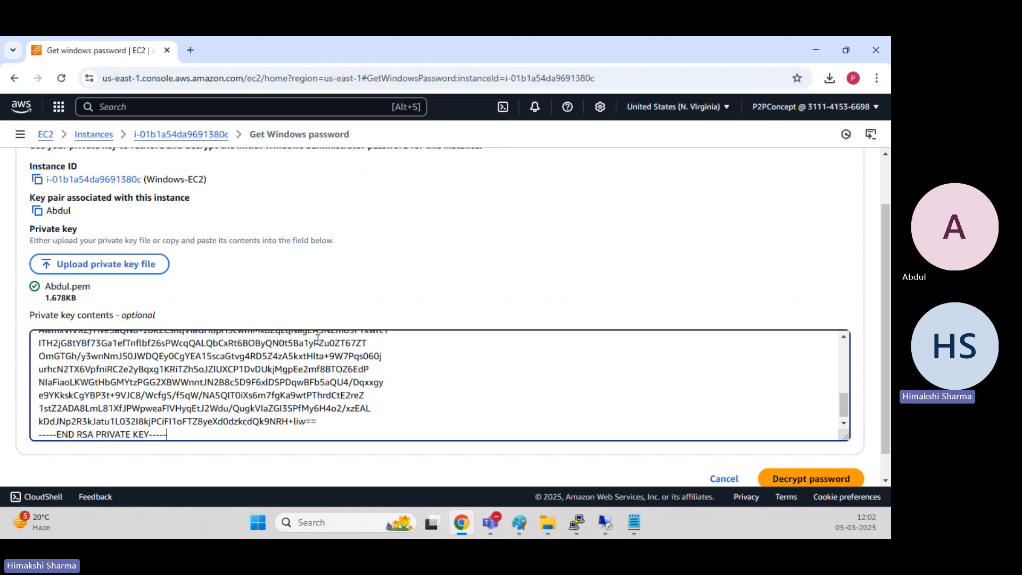
left_click(795, 479)
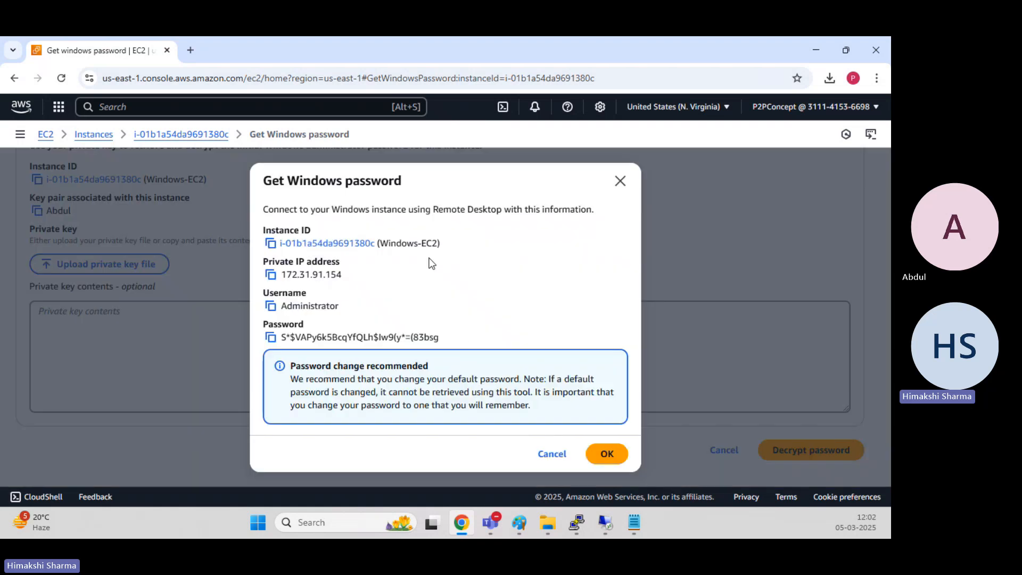
Copy the decrypted Administrator password for the Windows-EC2 instance.
left_click_drag(287, 306, 443, 336)
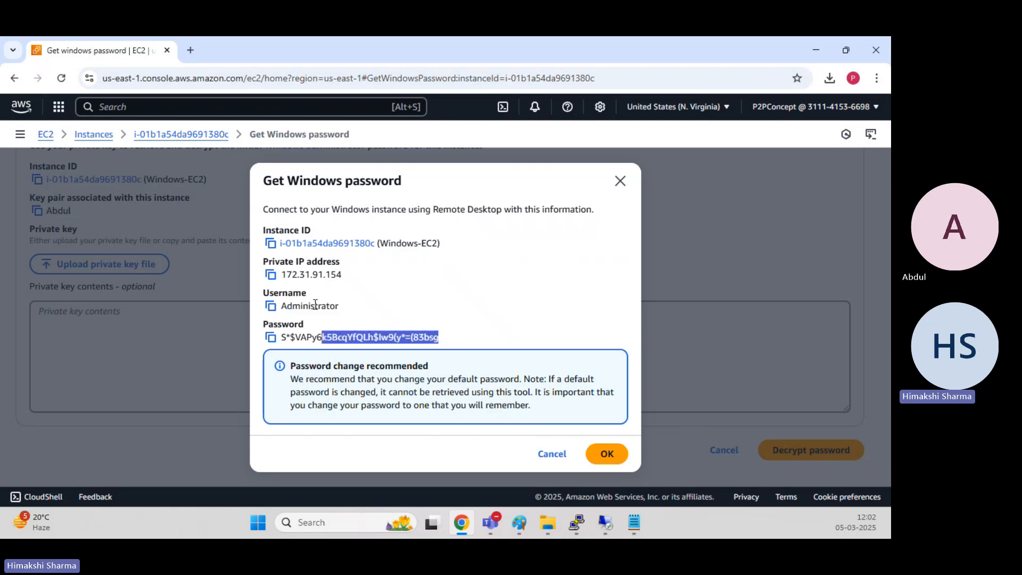
left_click_drag(310, 306, 335, 307)
left_click(271, 337)
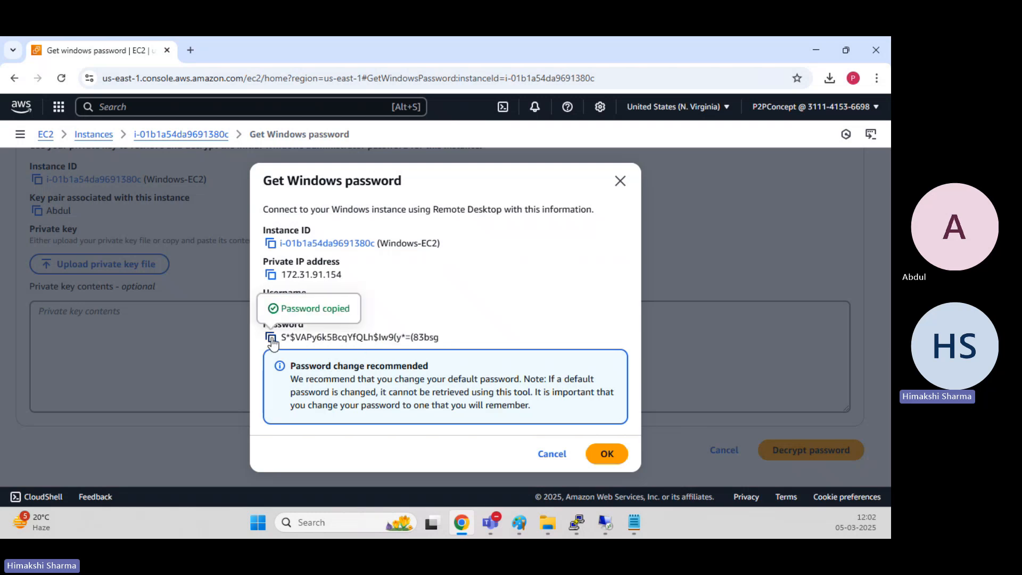
Paste the password into the Remote Desktop credentials prompt, connect, and accept the certificate warning.
left_click(615, 527)
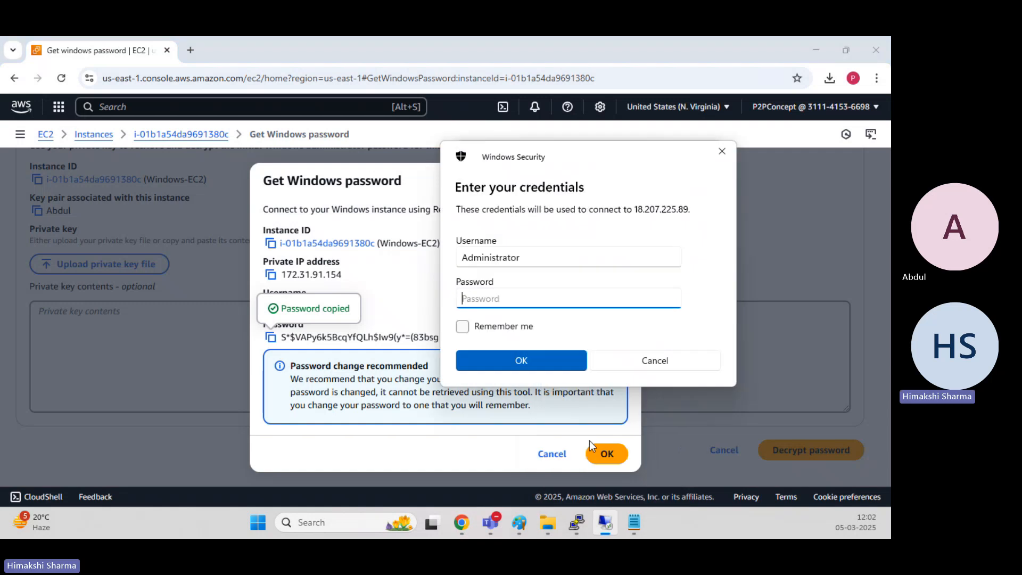
key("ctrl+v")
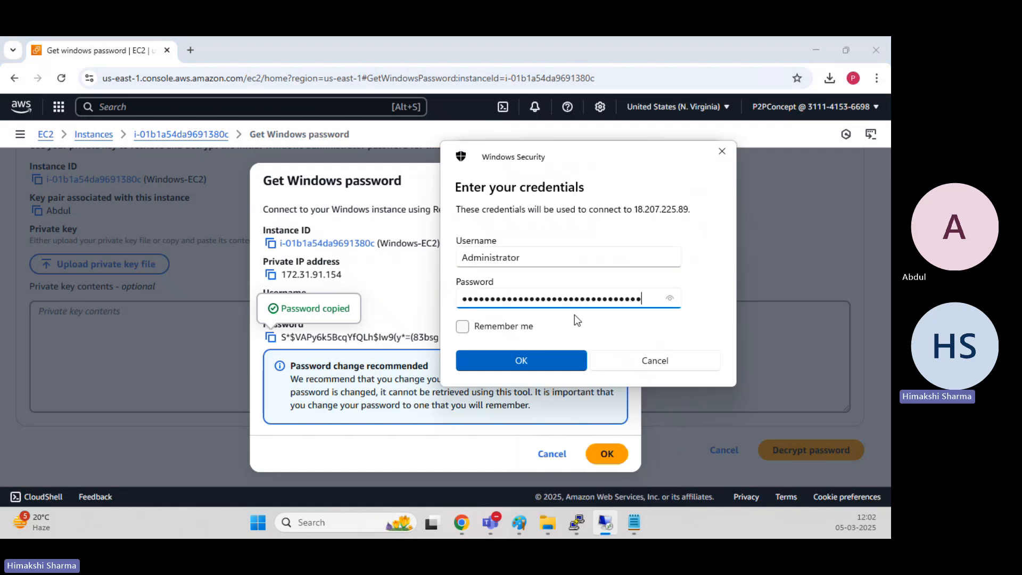
left_click(551, 360)
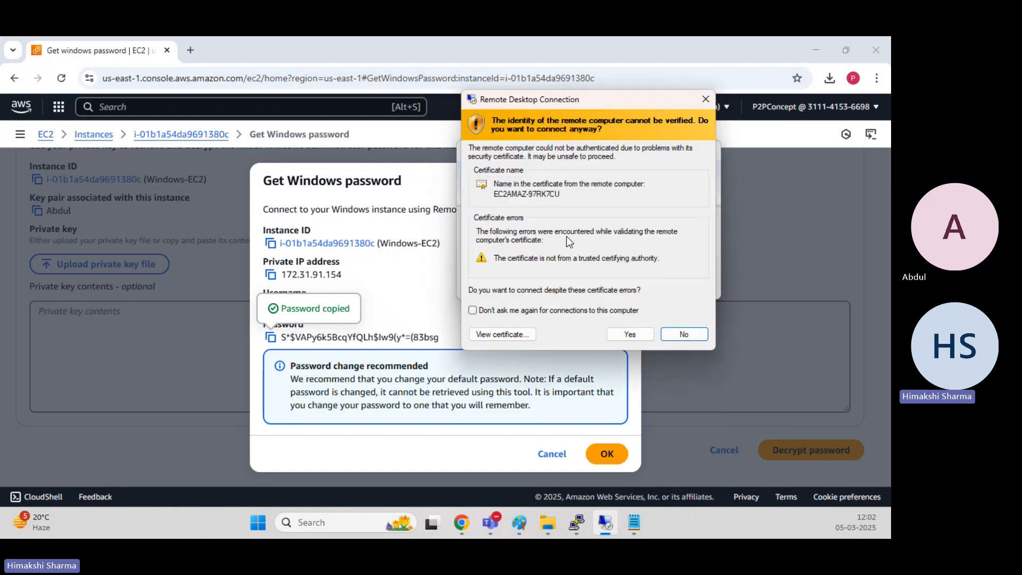
left_click(628, 334)
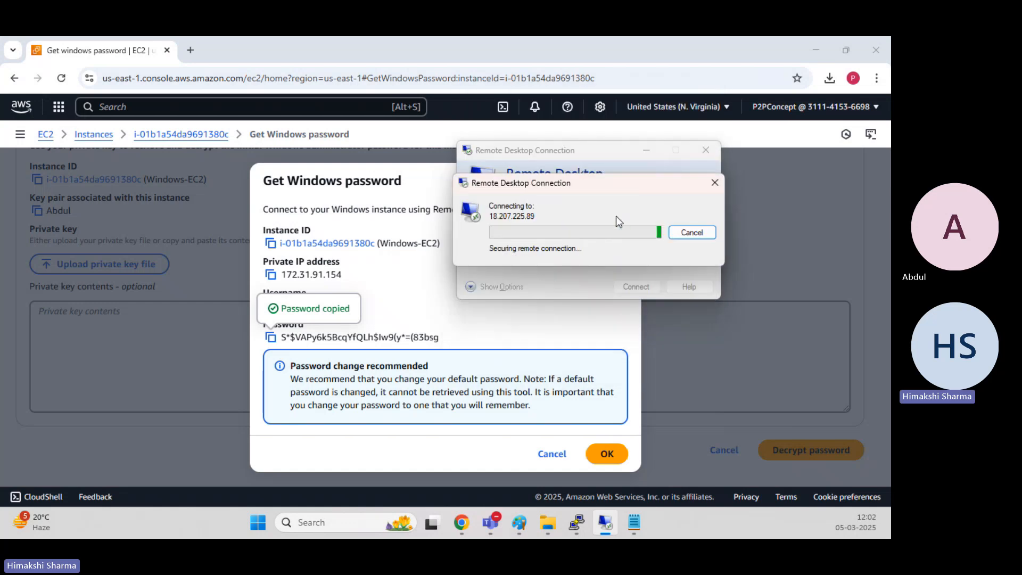
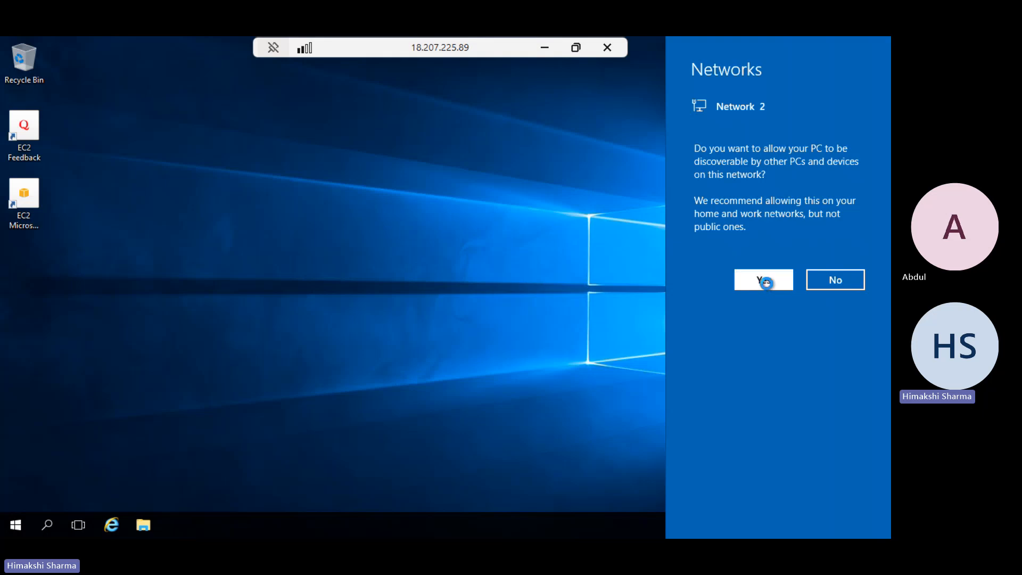
Allow the Windows instance to be discoverable on the network.
left_click(413, 224)
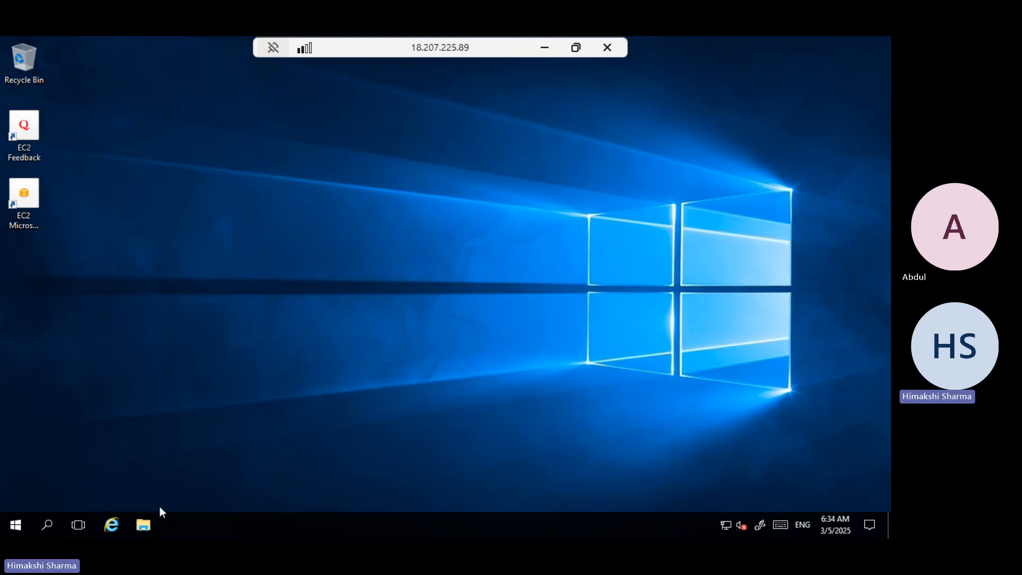
left_click(50, 523)
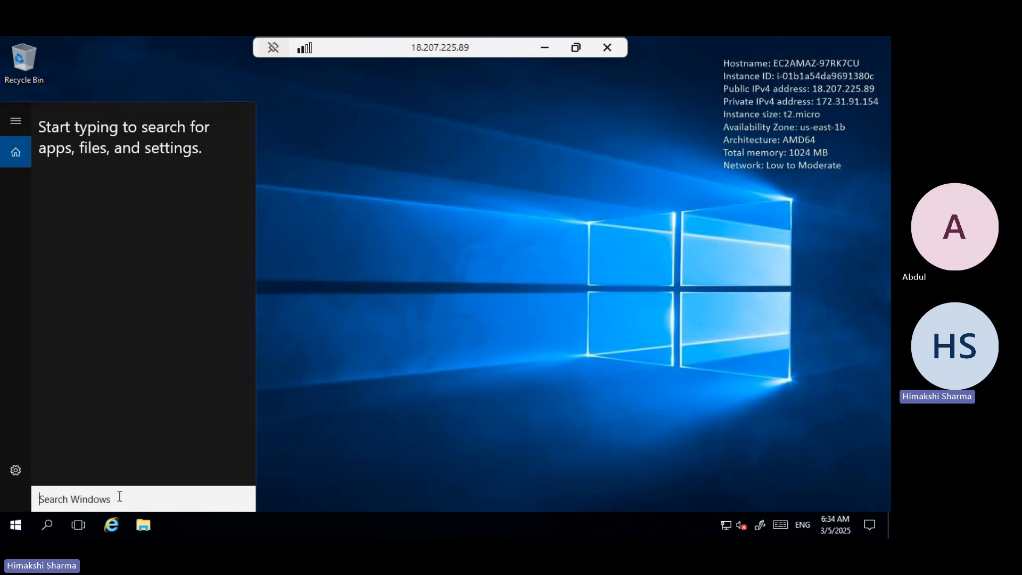
type("D")
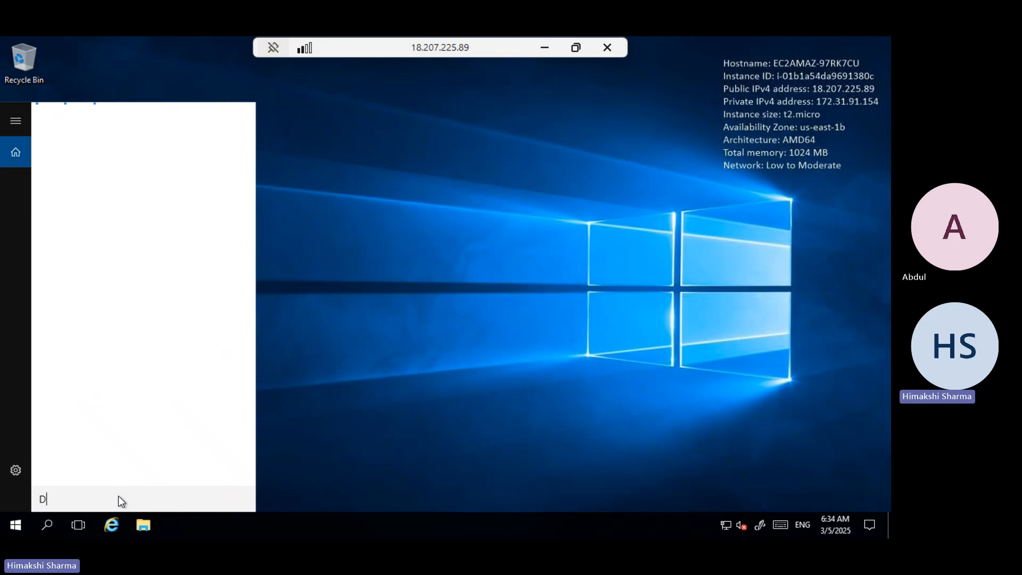
type("isk Management")
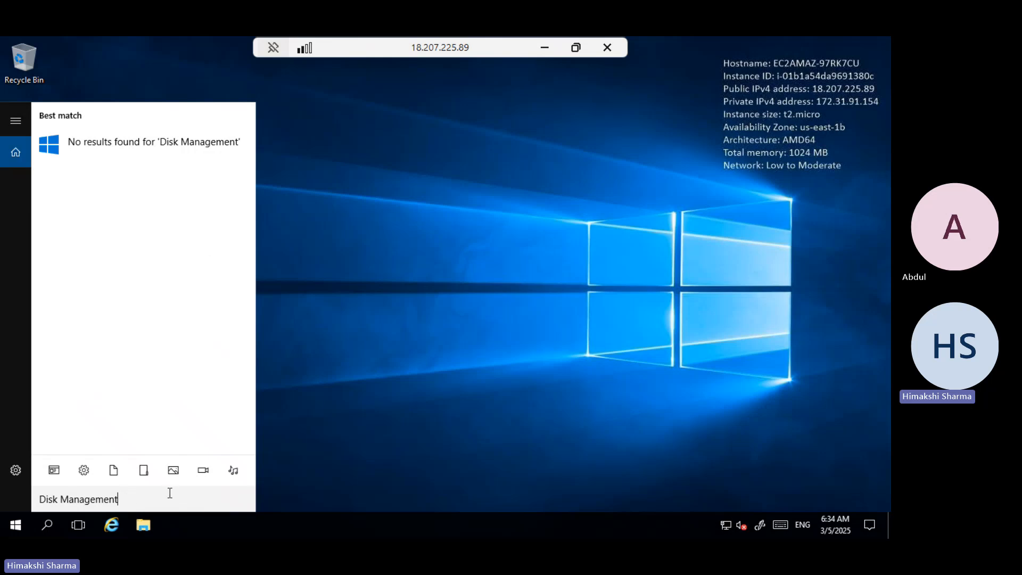
key("BackSpace")
key("BackSpace")
key("BackSpace")
key("BackSpace")
key("BackSpace")
key("BackSpace")
key("BackSpace")
key("BackSpace")
key("BackSpace")
key("BackSpace")
key("BackSpace")
key("BackSpace")
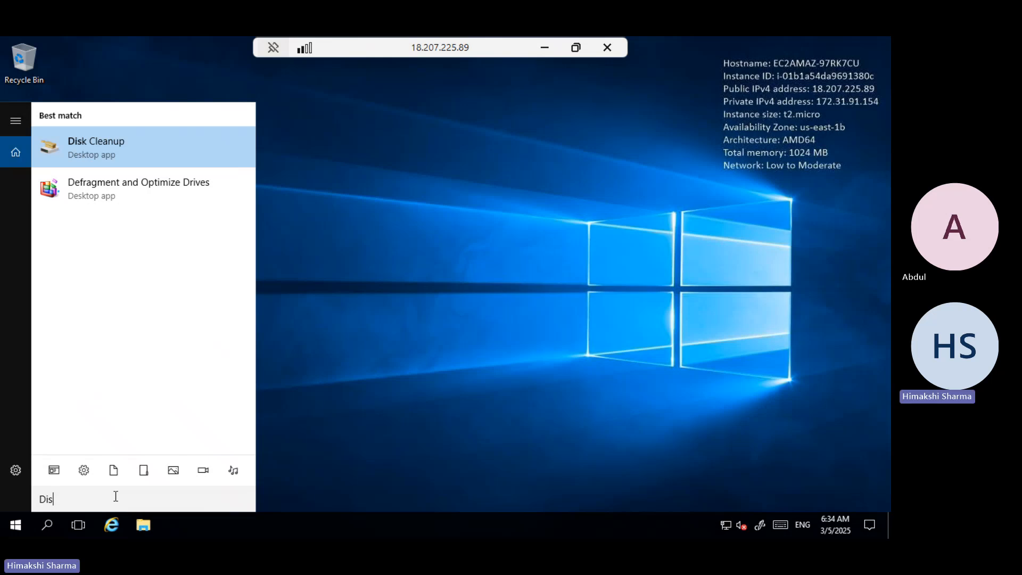
type("k")
key("BackSpace")
key("BackSpace")
key("BackSpace")
key("BackSpace")
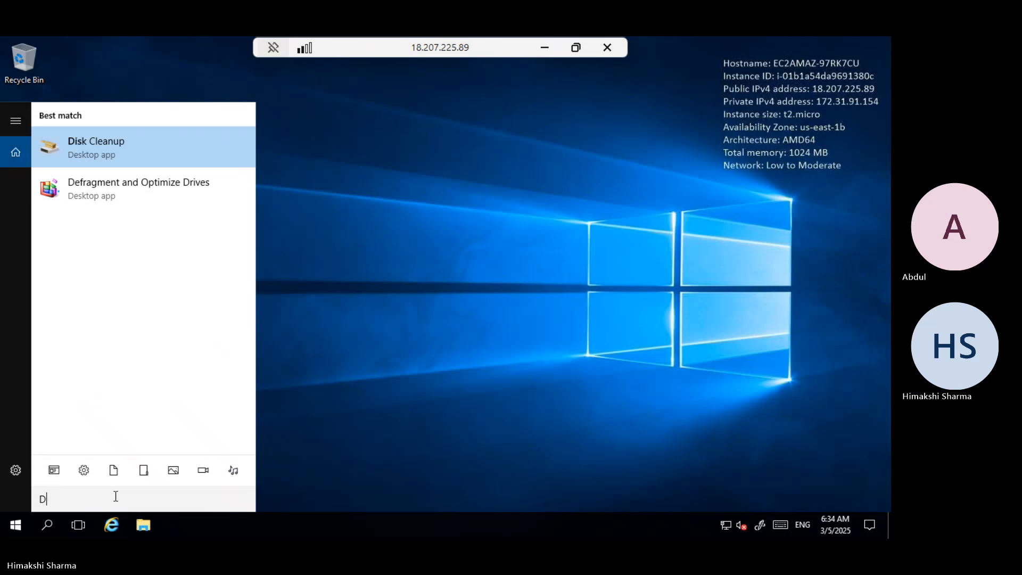
left_click(410, 339)
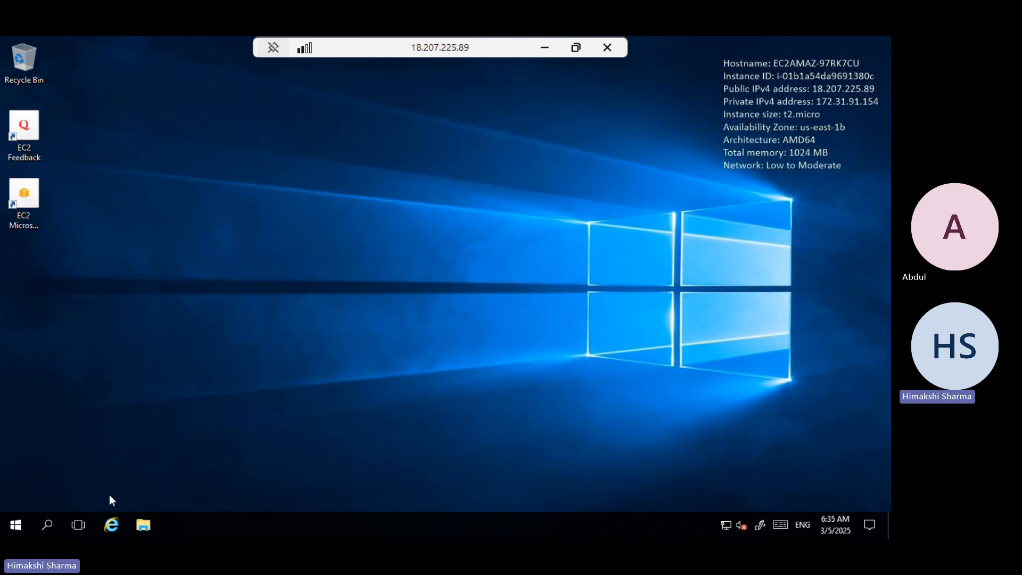
Open the Run dialog from Windows search and launch diskmgmt.msc to open Disk Management.
left_click(46, 523)
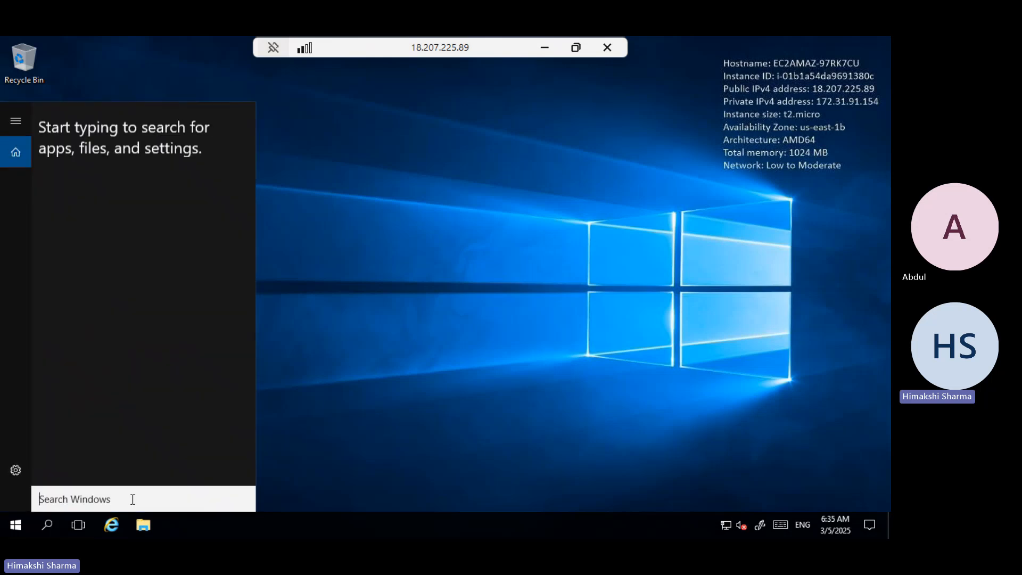
type("run")
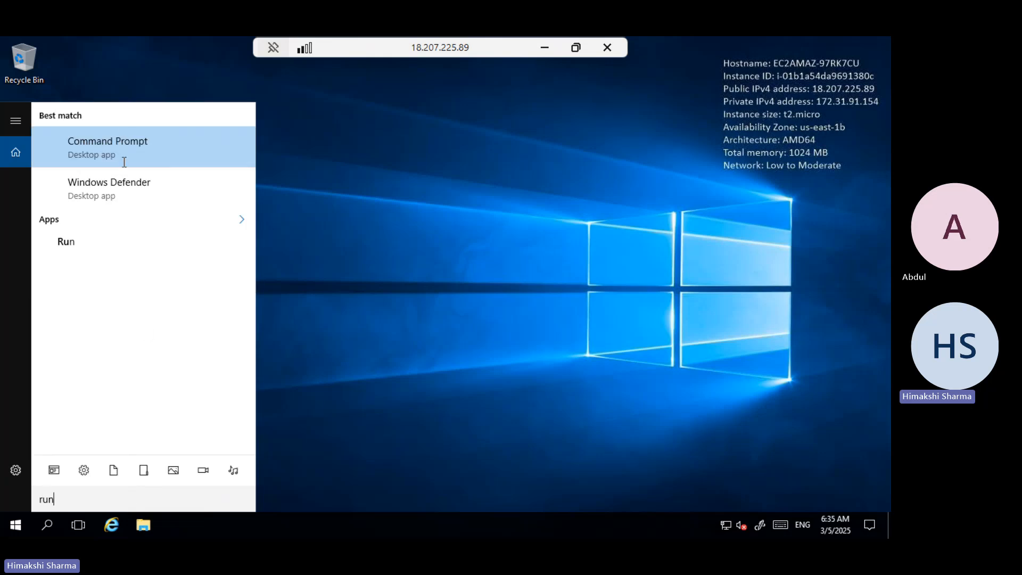
left_click(74, 244)
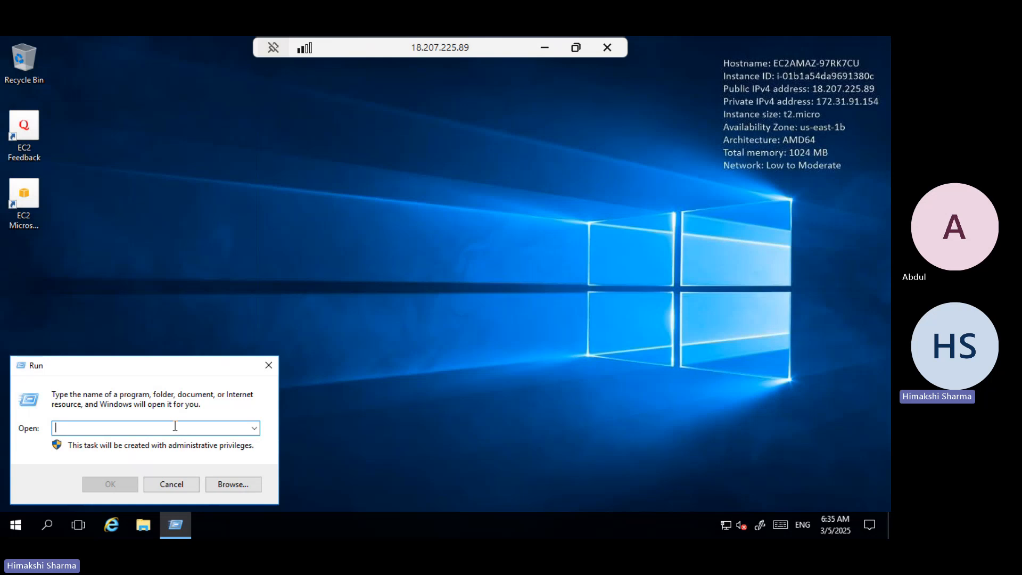
type("diskmgmt.")
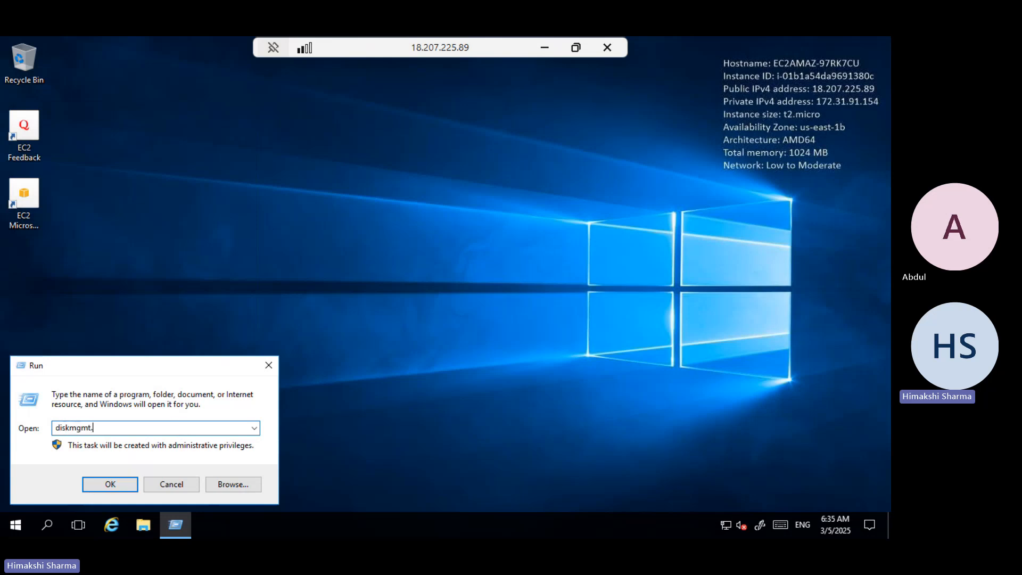
type("msc")
key("Return")
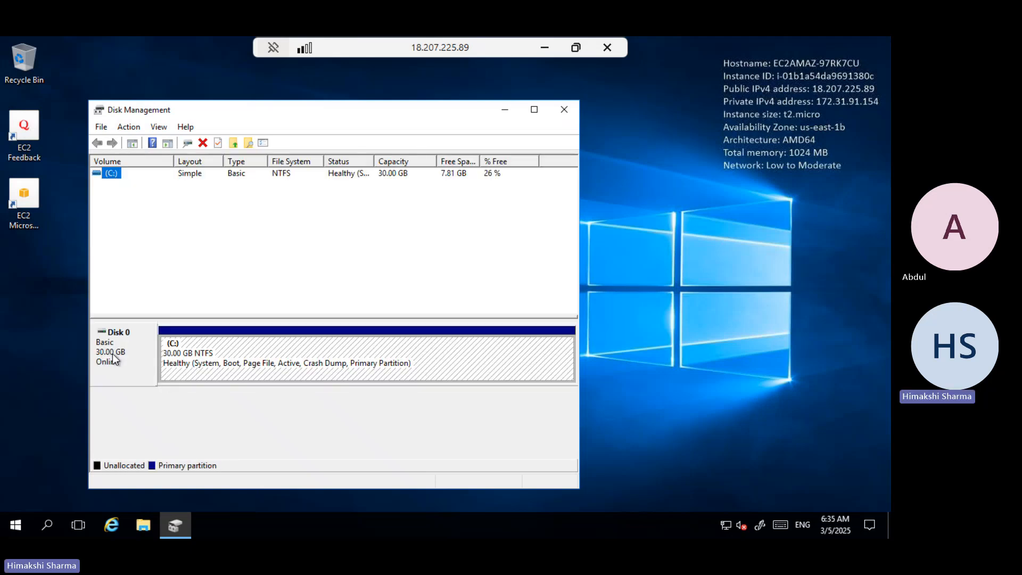
Inspect Disk 0 and the C: volume, then open File Explorer's This PC view to check the local disk.
left_click(113, 359)
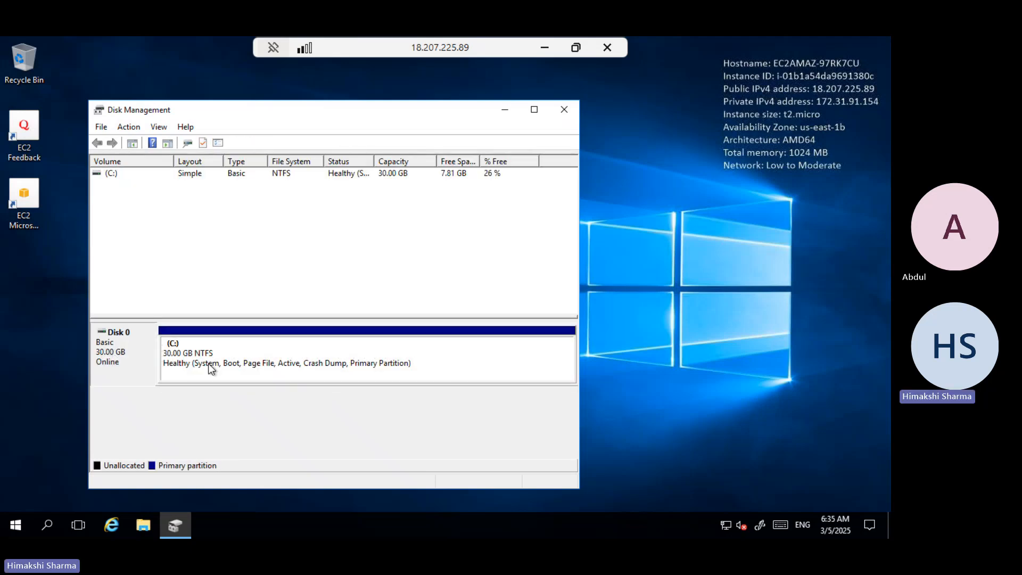
left_click(111, 173)
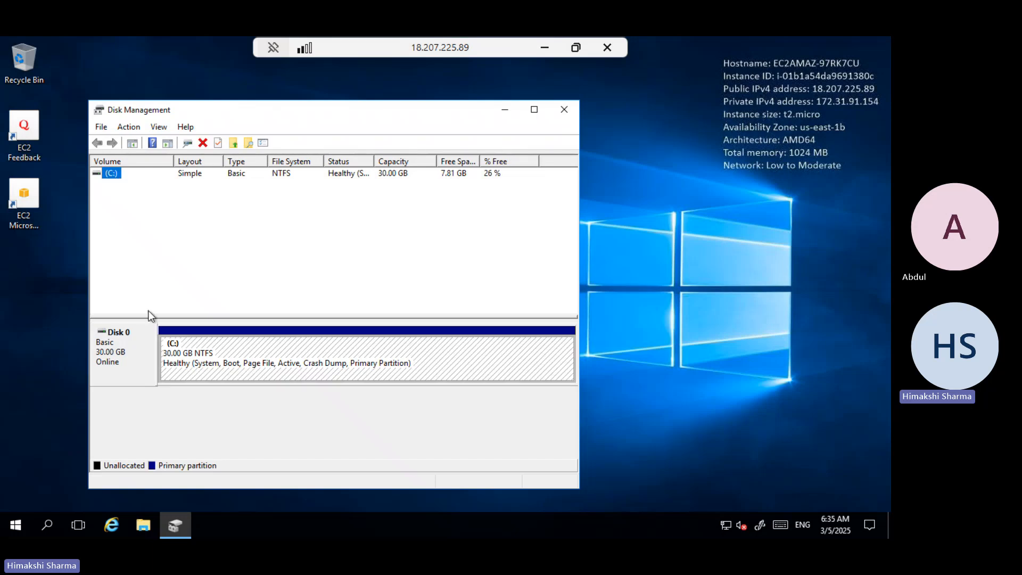
left_click(151, 521)
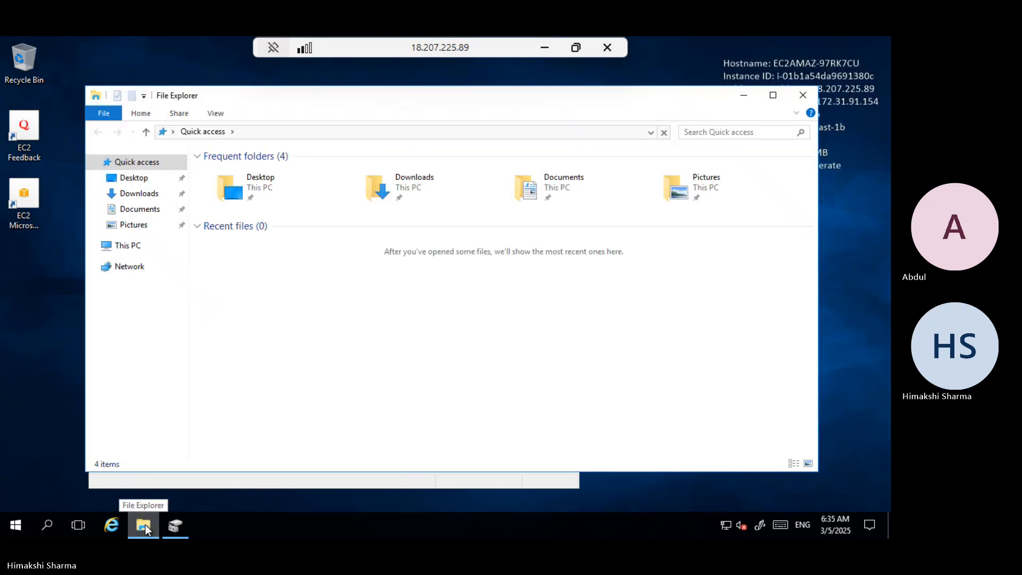
left_click(144, 525)
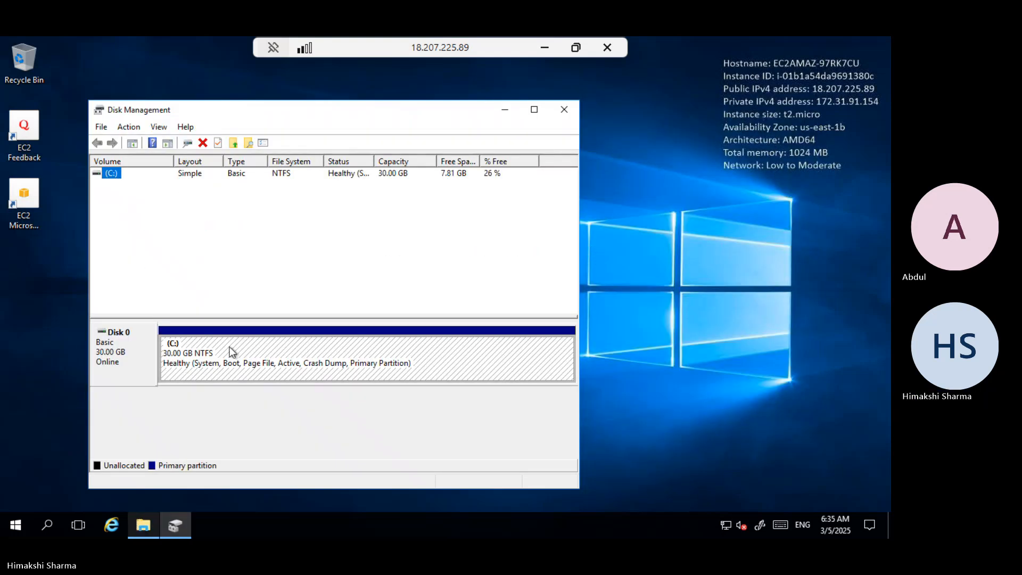
mouse_move(140, 525)
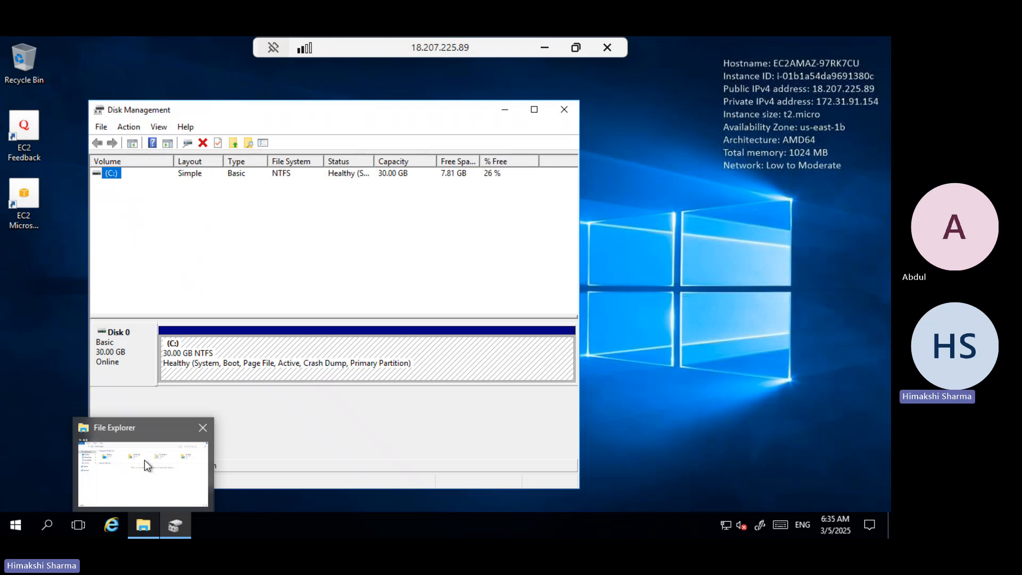
left_click(144, 461)
left_click(128, 246)
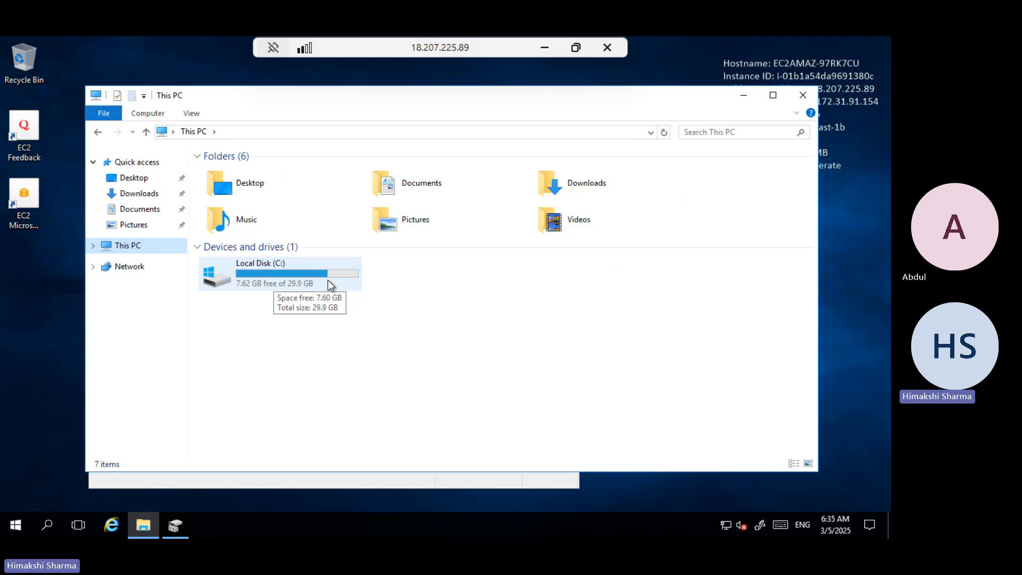
Switch back to the EC2 console in the browser and return to the Instances list.
left_click(545, 49)
left_click(619, 181)
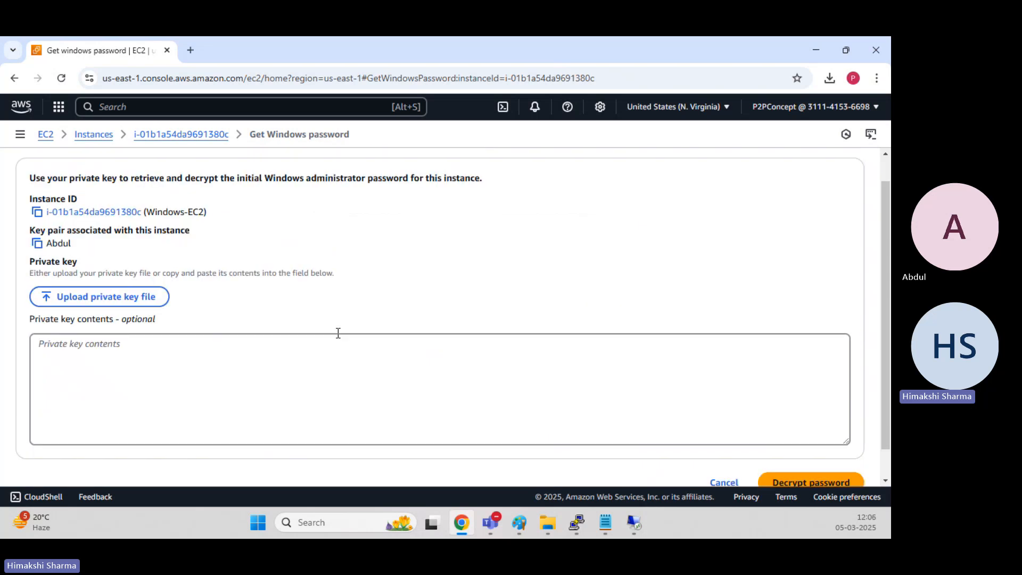
scroll(338, 332, "up", 1)
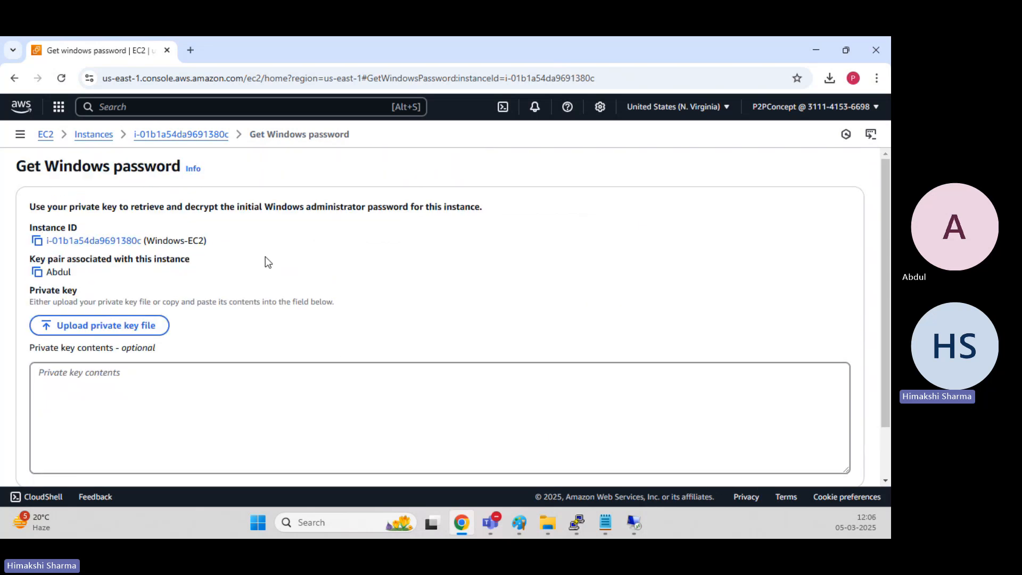
left_click(98, 137)
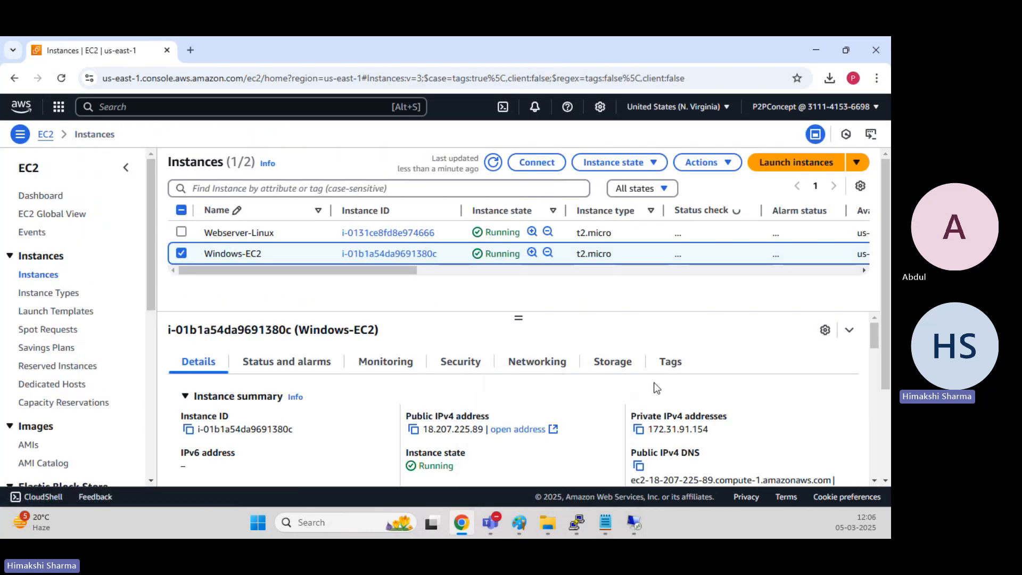
Open the Windows-EC2 root volume from its Storage details and choose Modify volume for it.
left_click(612, 363)
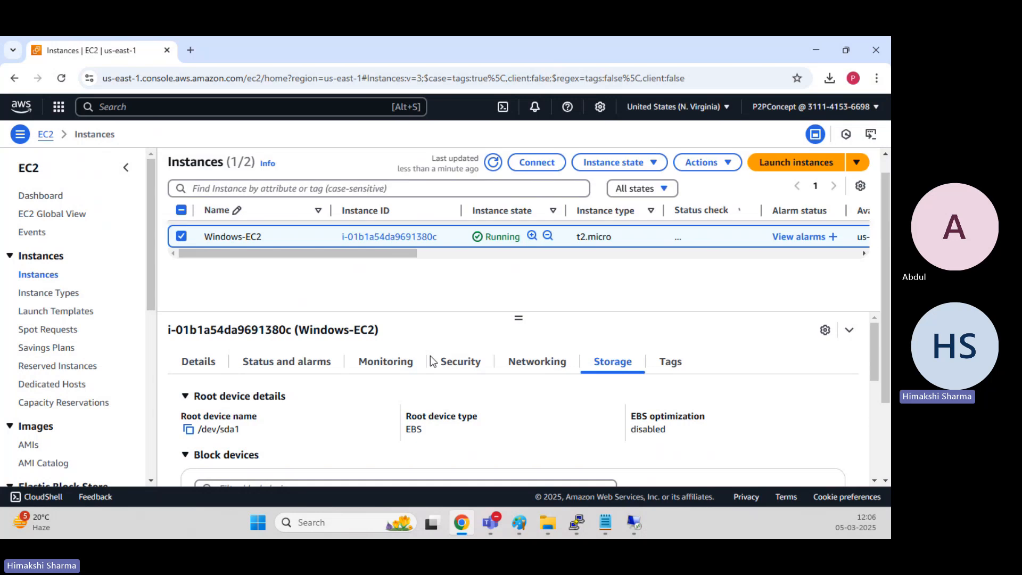
scroll(881, 365, "down", 4)
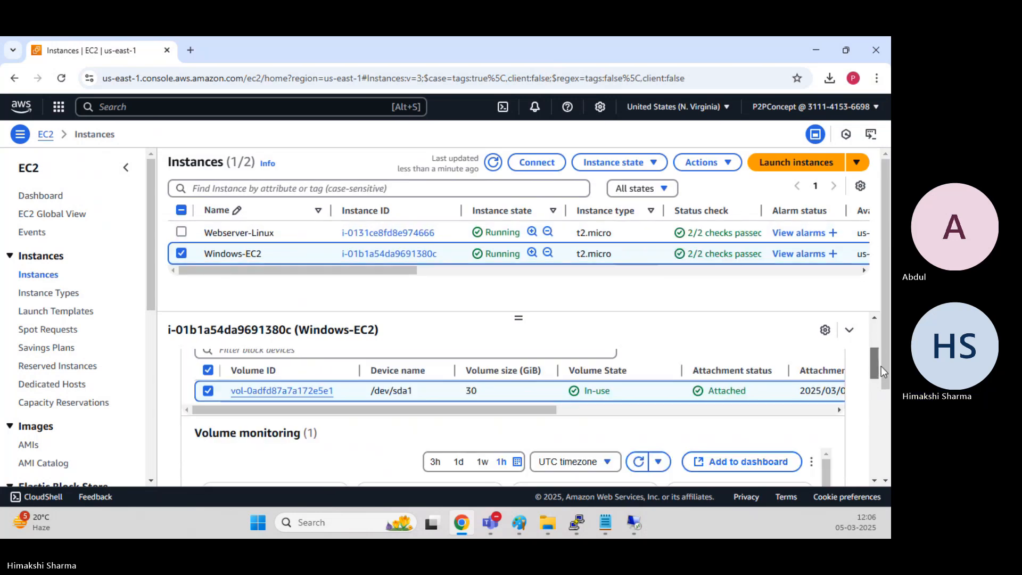
mouse_move(880, 366)
left_mouse_down()
mouse_move(879, 333)
mouse_move(877, 359)
left_mouse_up()
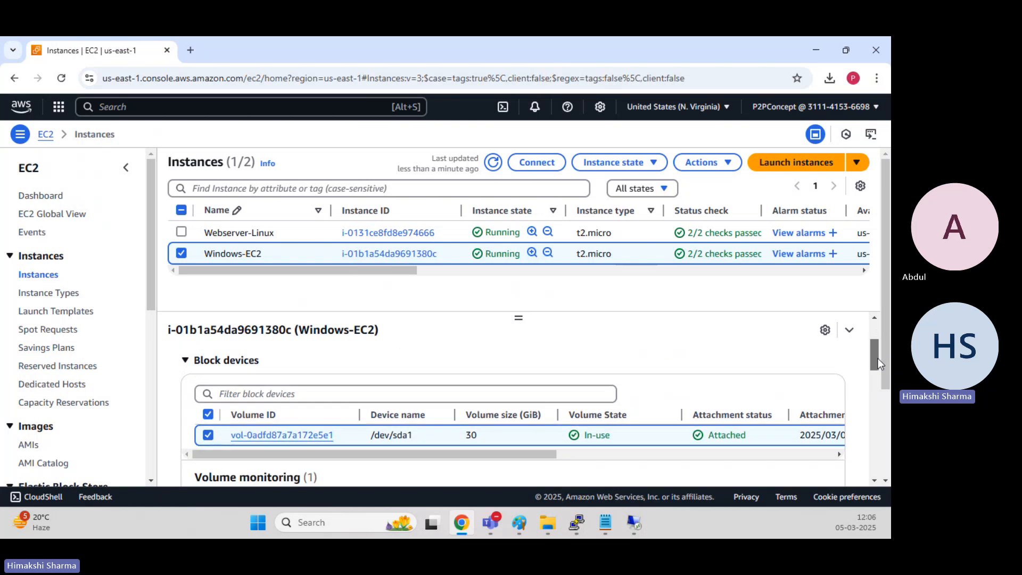
left_click(281, 442)
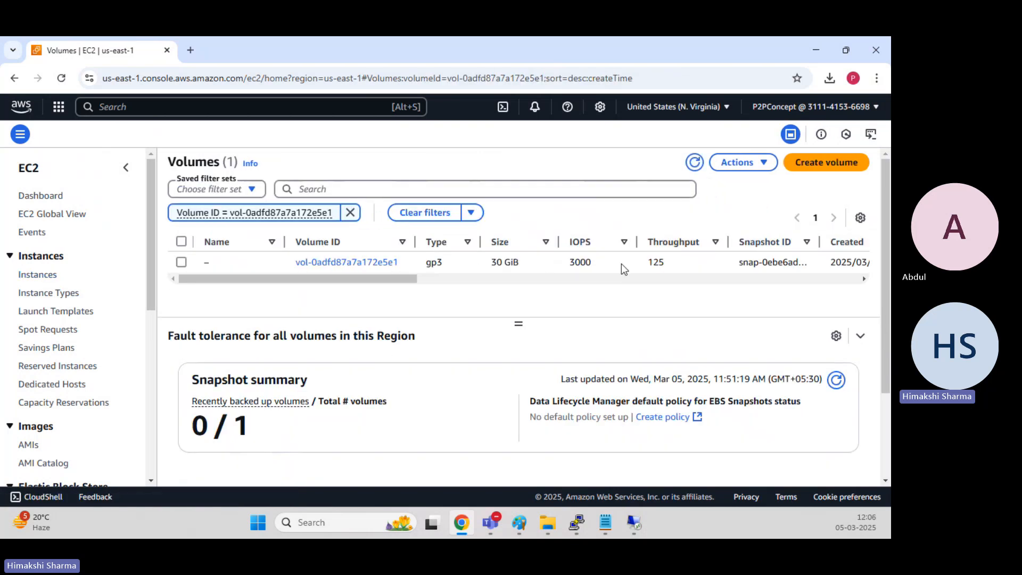
left_click(181, 262)
left_click(765, 163)
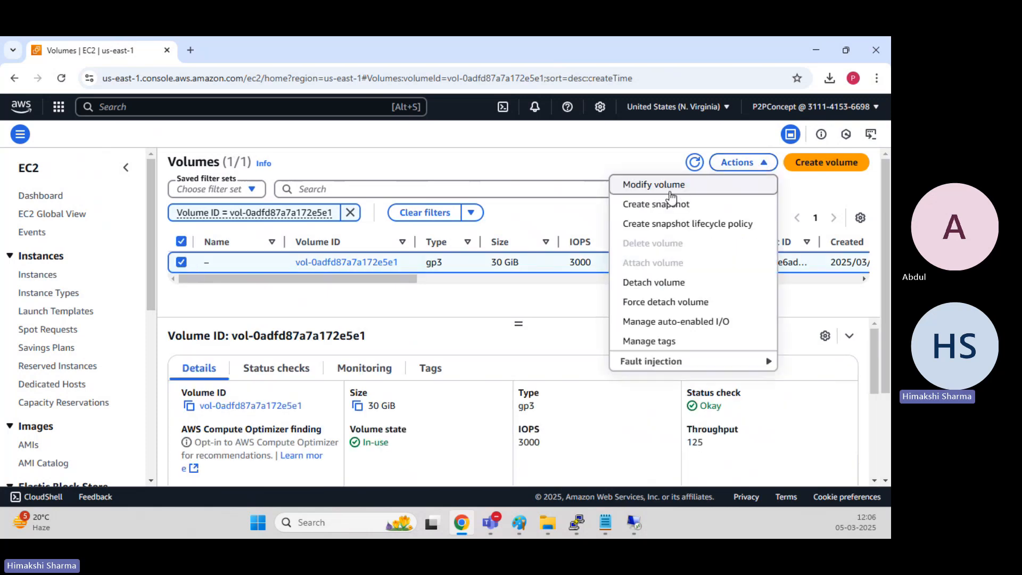
left_click(669, 192)
Set the volume size to 35 GiB and confirm the modification.
left_click(79, 354)
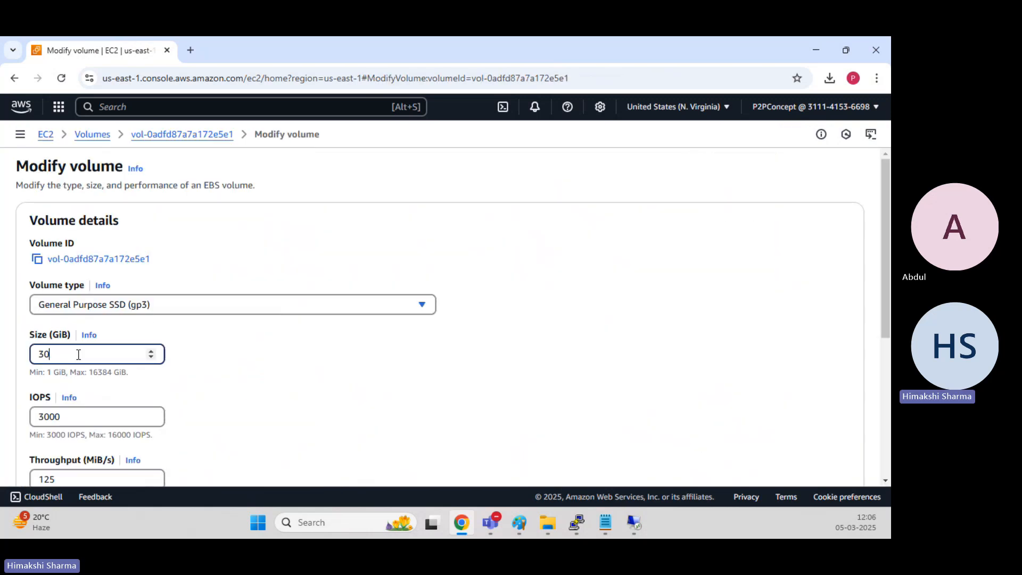
key("BackSpace")
type("5")
left_click(495, 377)
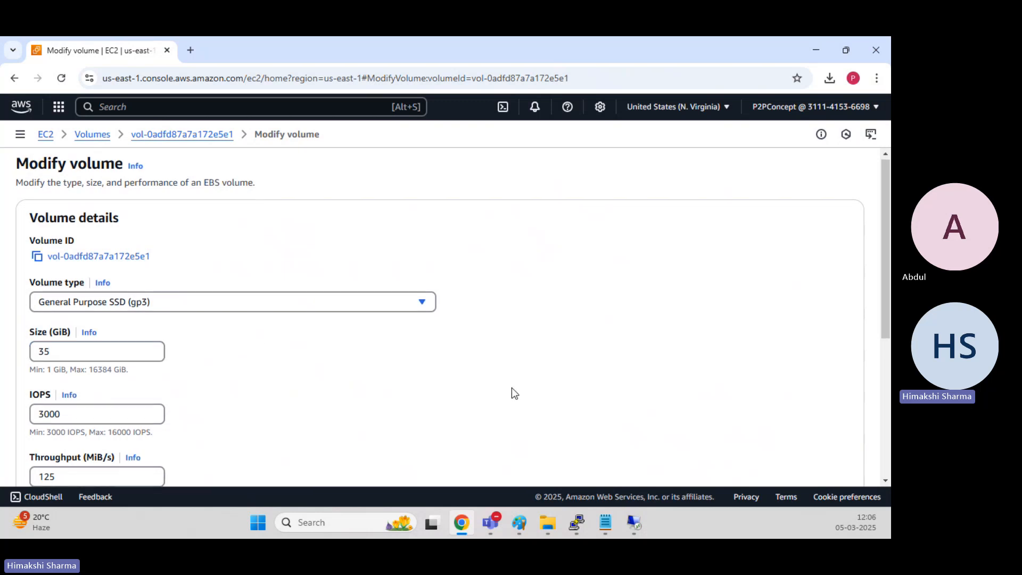
scroll(512, 387, "down", 5)
left_click(840, 280)
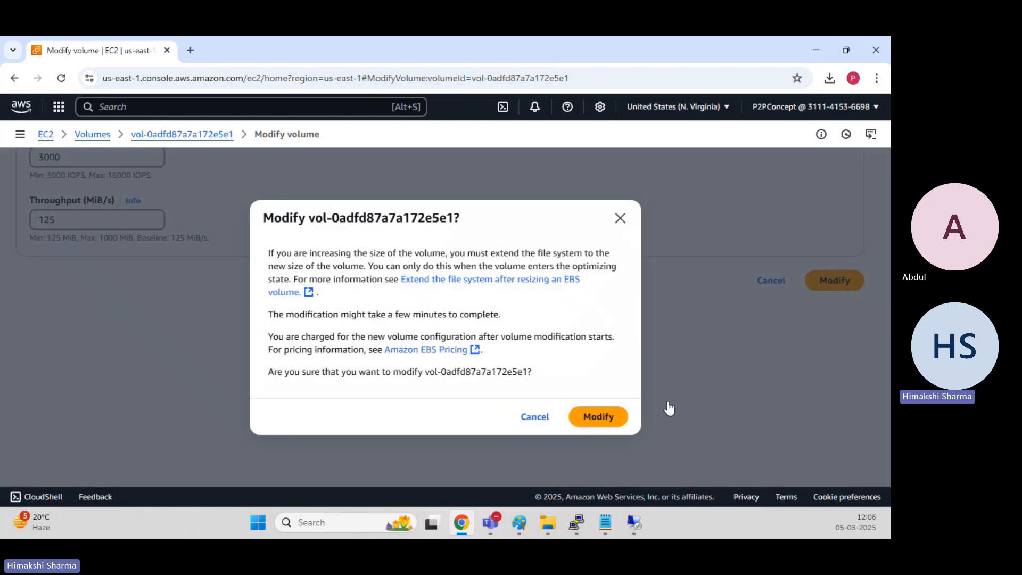
left_click(595, 415)
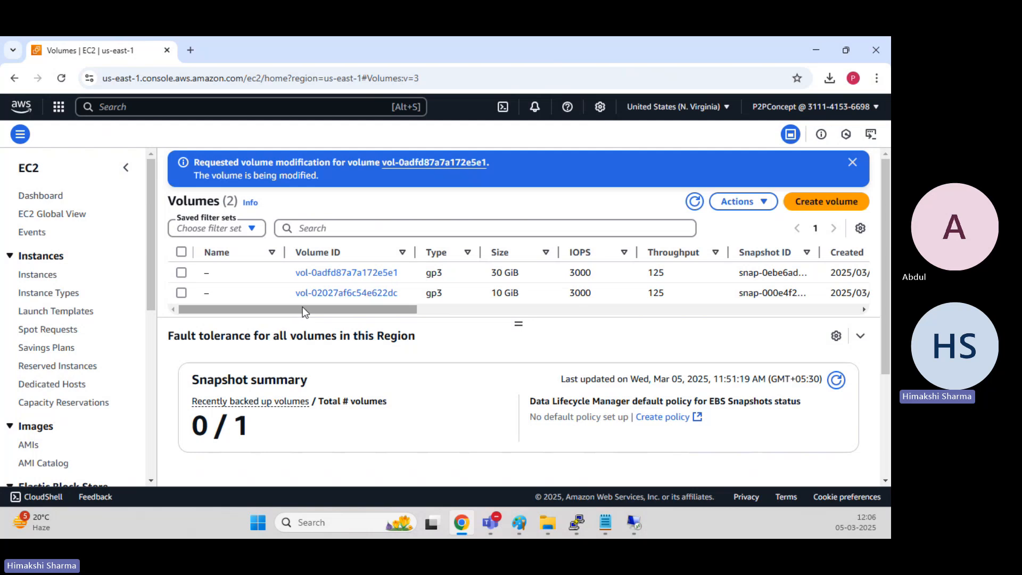
Refresh the volumes list and check the modified root volume's size.
left_click_drag(331, 311, 356, 317)
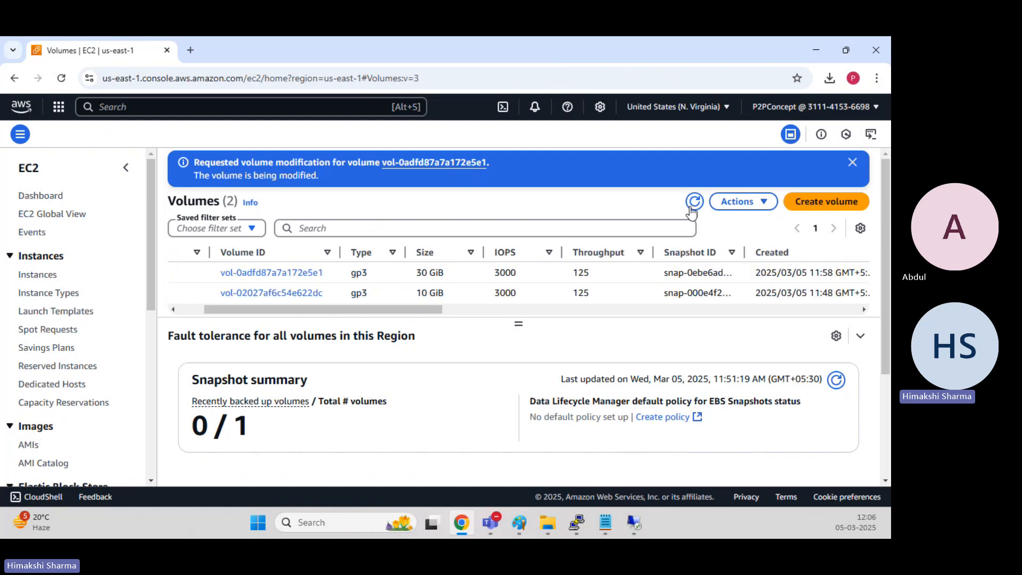
left_click(738, 201)
left_click(695, 201)
left_click_drag(419, 273, 451, 274)
mouse_move(631, 524)
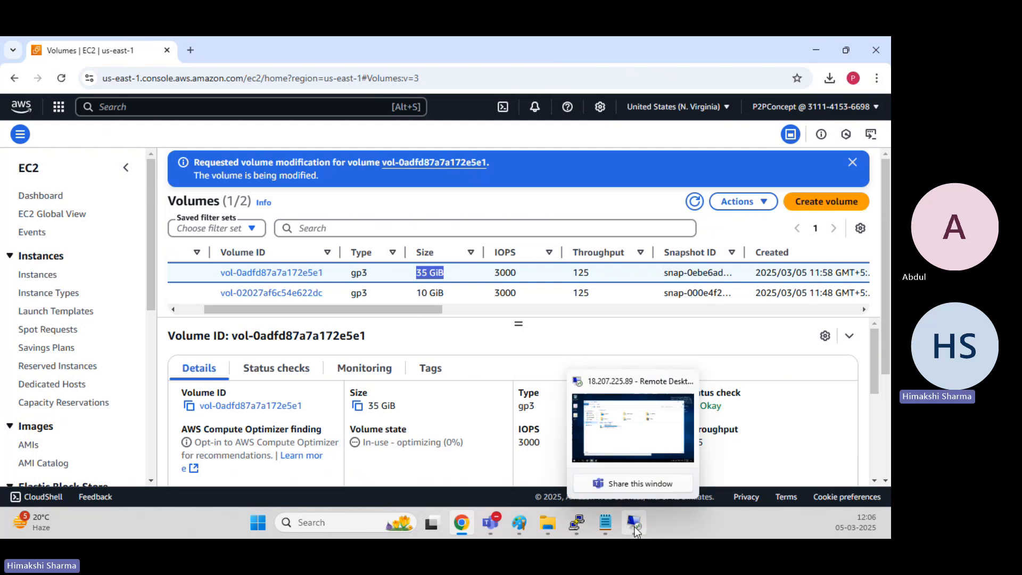
Return to the Windows remote session and refresh File Explorer and Disk Management.
left_click(642, 437)
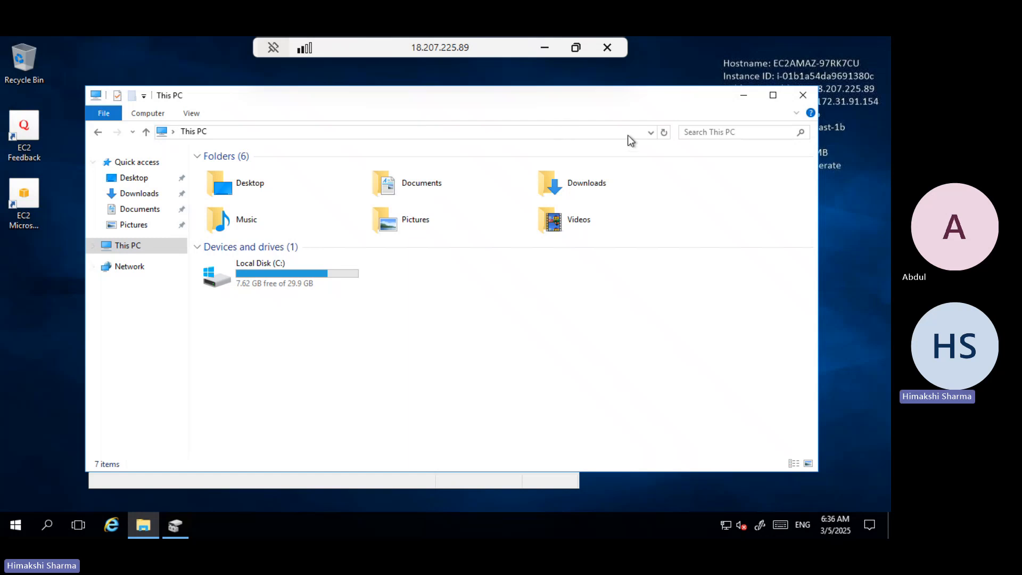
left_click(665, 132)
left_click(171, 528)
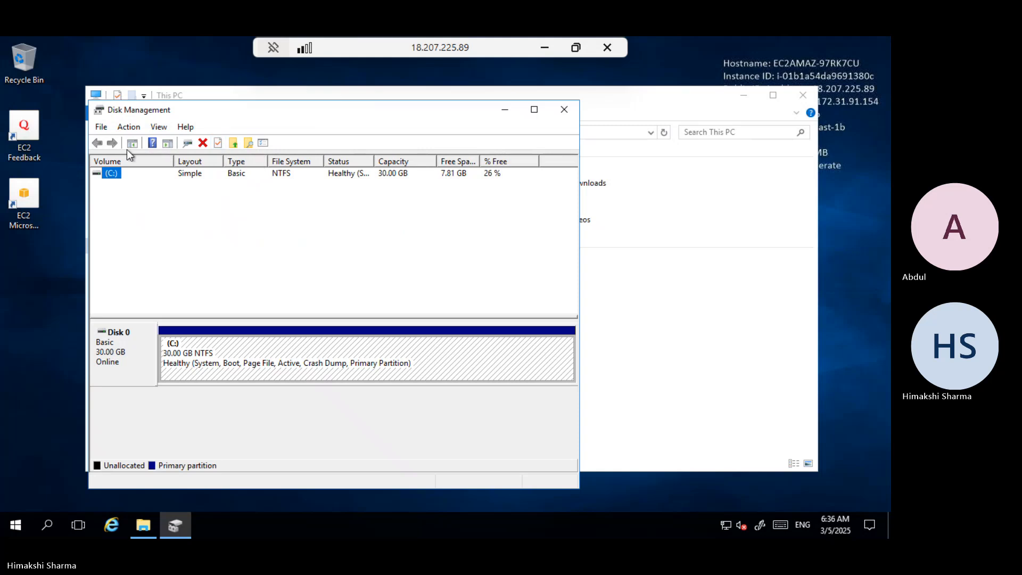
left_click(185, 143)
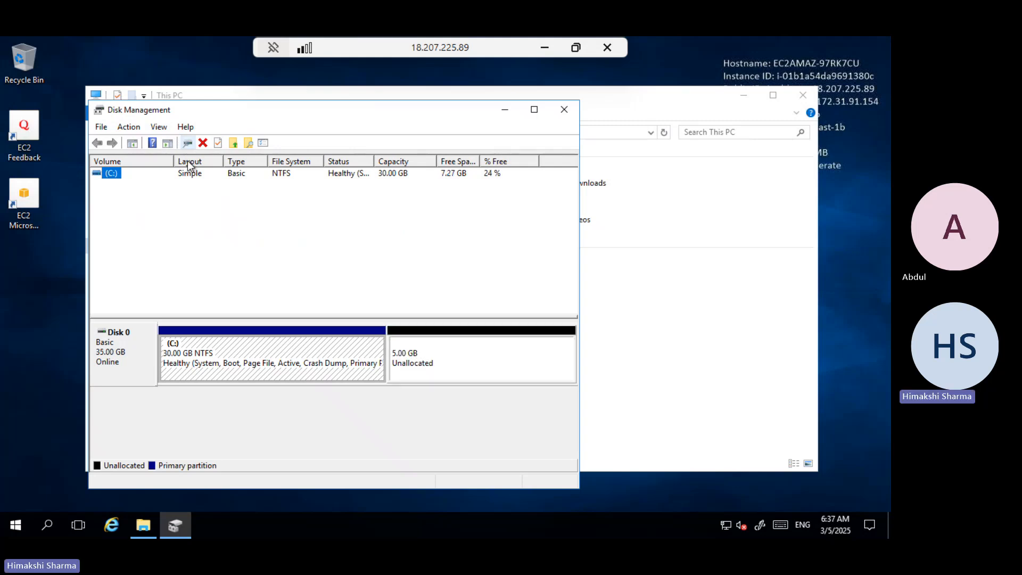
Maximize Disk Management and open the Extend Volume wizard for the C: partition.
left_click(116, 370)
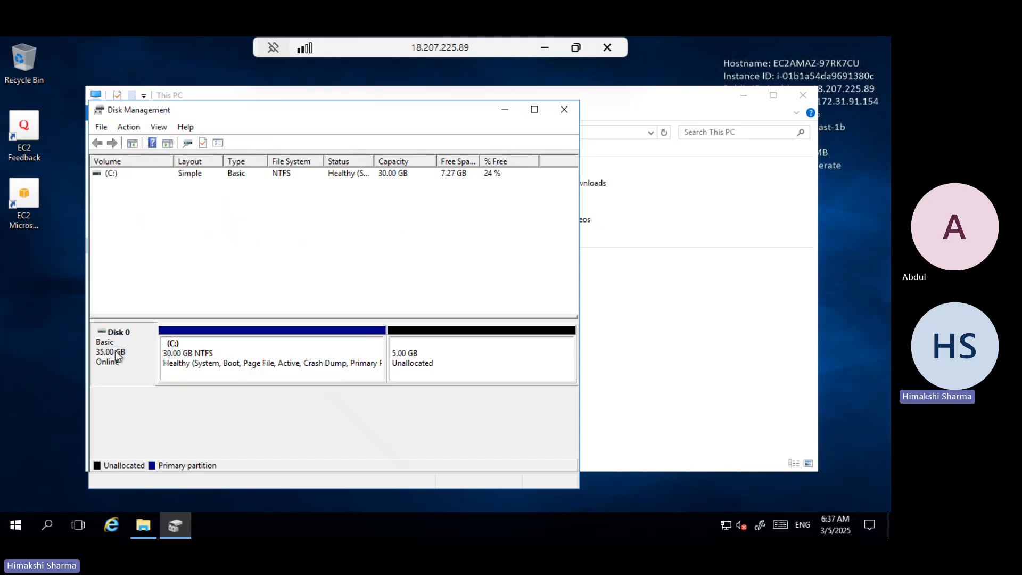
left_click(186, 355)
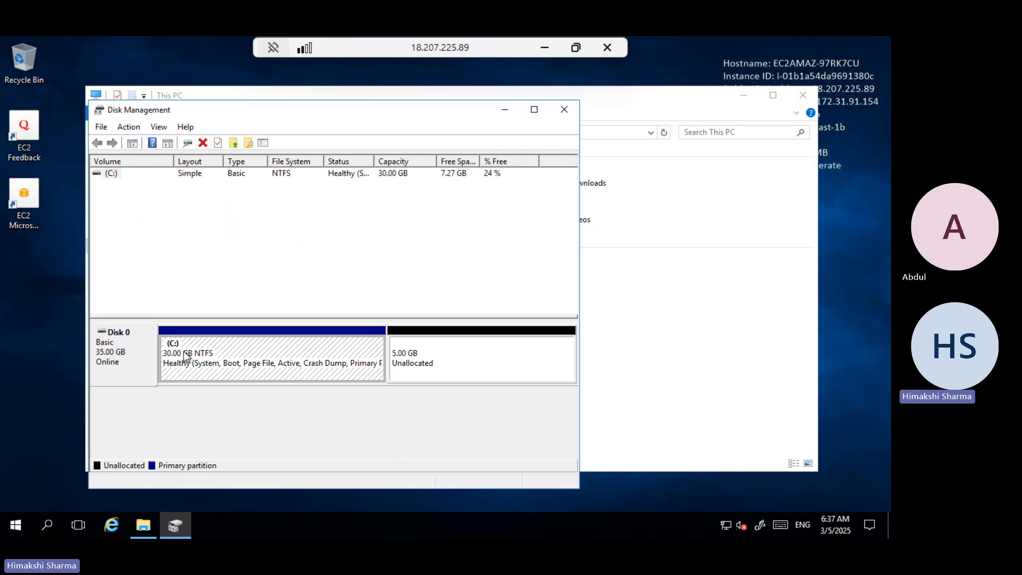
left_click(471, 369)
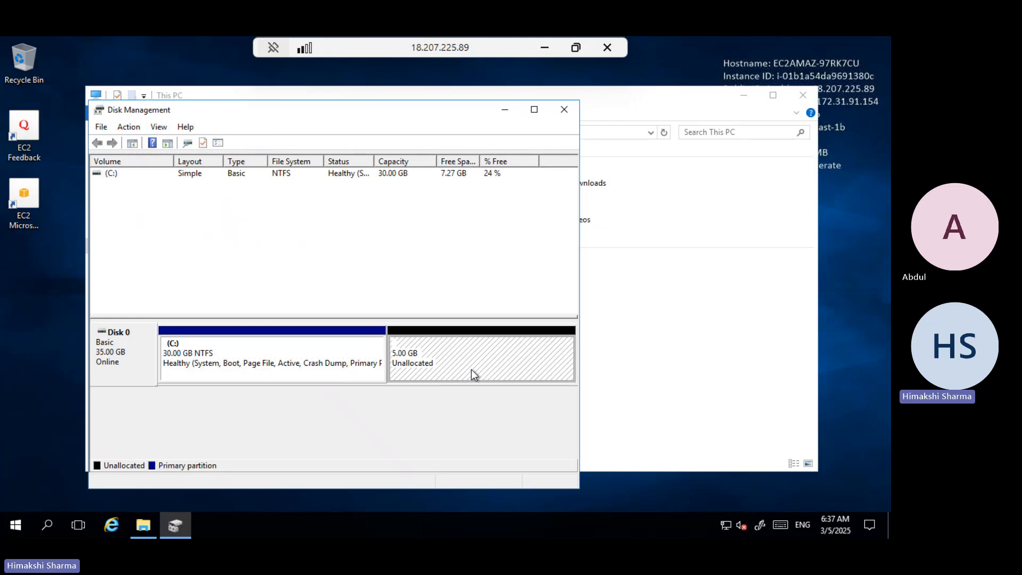
left_click(535, 111)
left_click(280, 285)
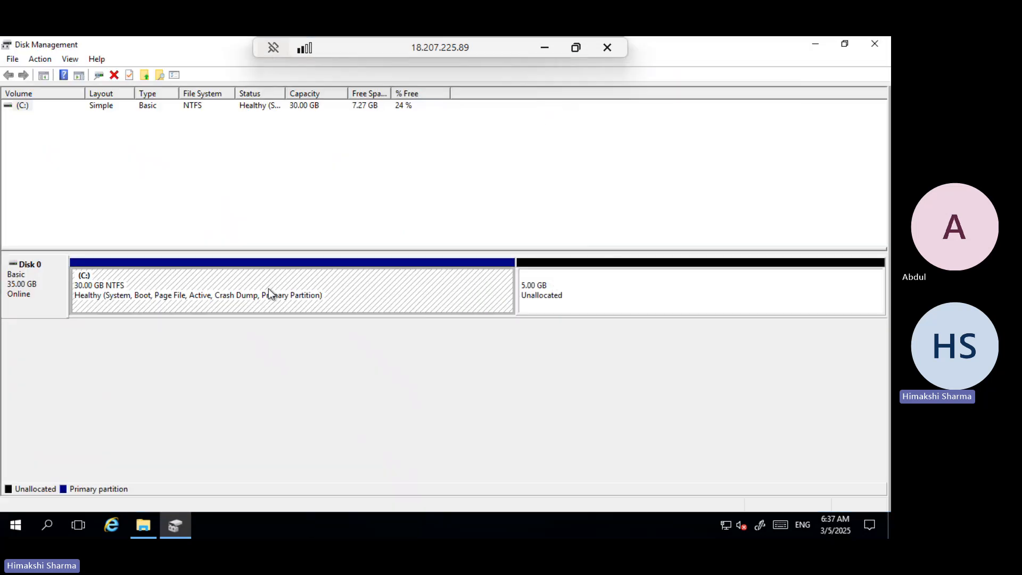
right_click(268, 288)
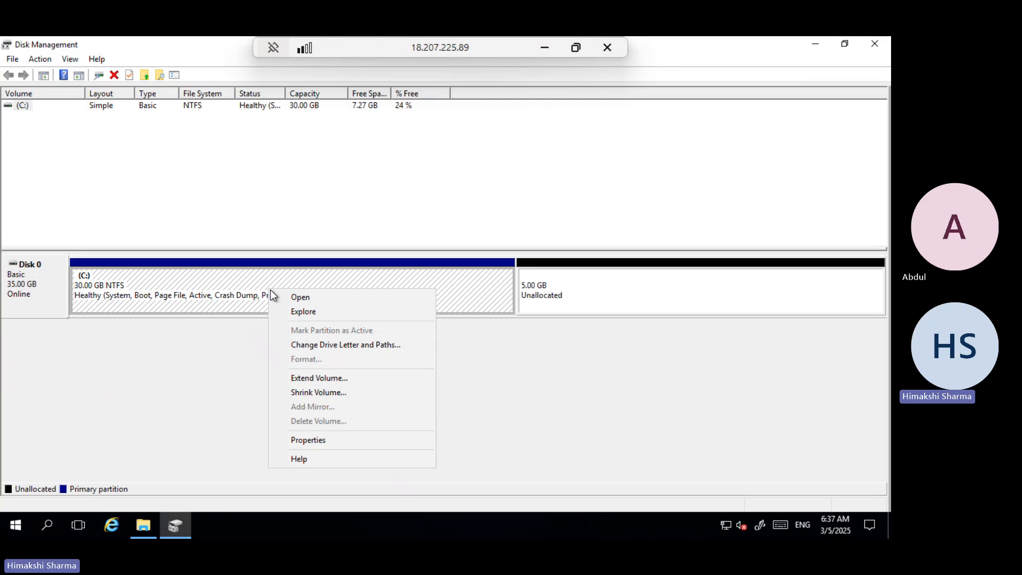
left_click(318, 379)
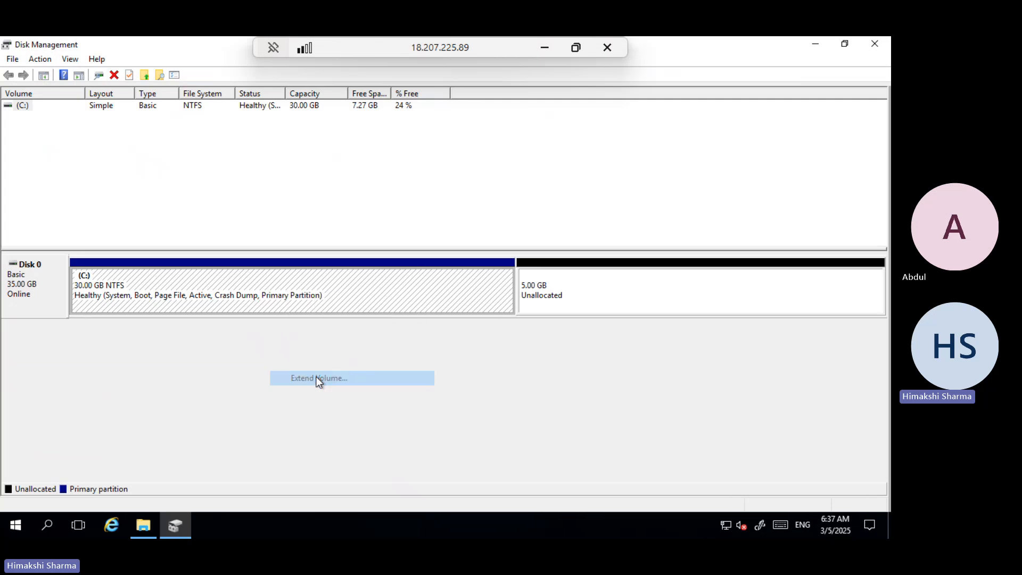
left_click(263, 347)
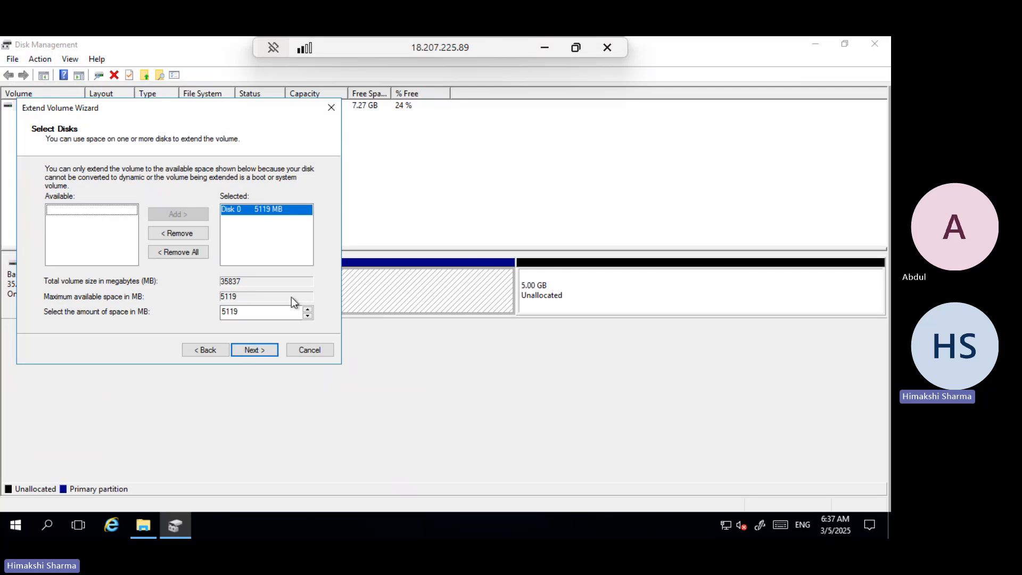
Set the amount of space to extend C: to 2119 MB and finish the Extend Volume wizard.
left_click(230, 313)
left_click_drag(243, 310, 195, 306)
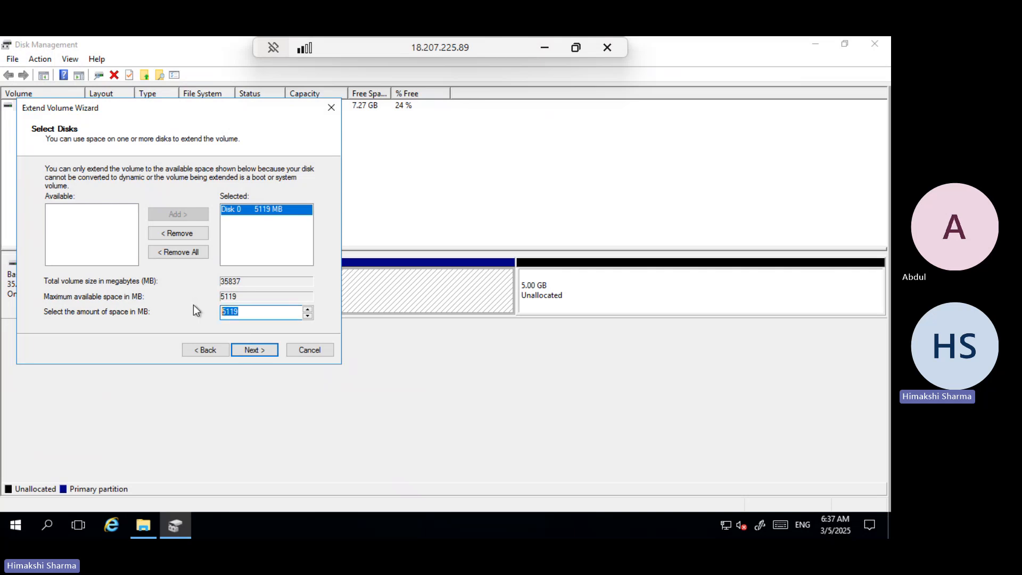
key("Home")
key("BackSpace")
type("2")
left_click(257, 354)
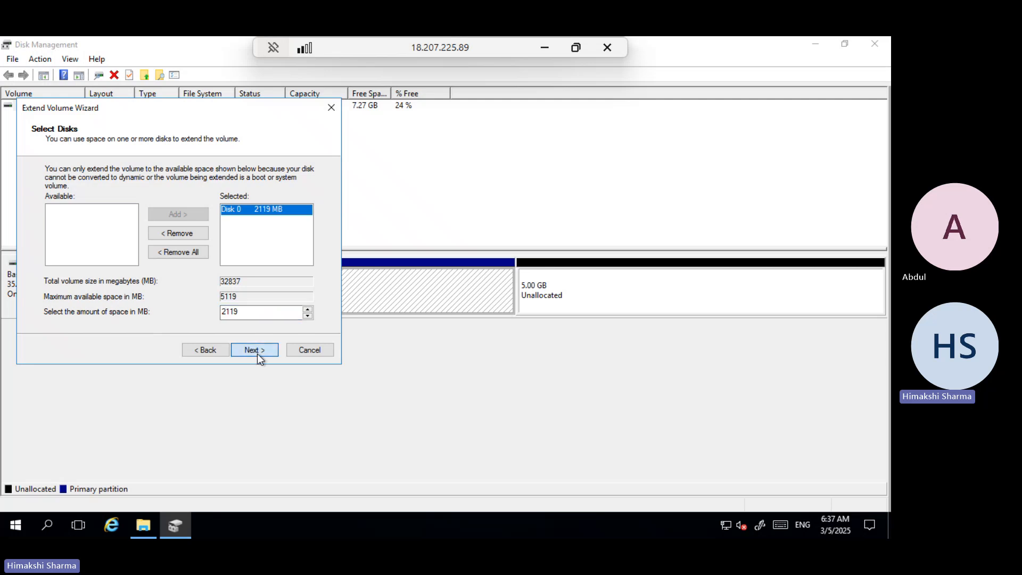
left_click(257, 353)
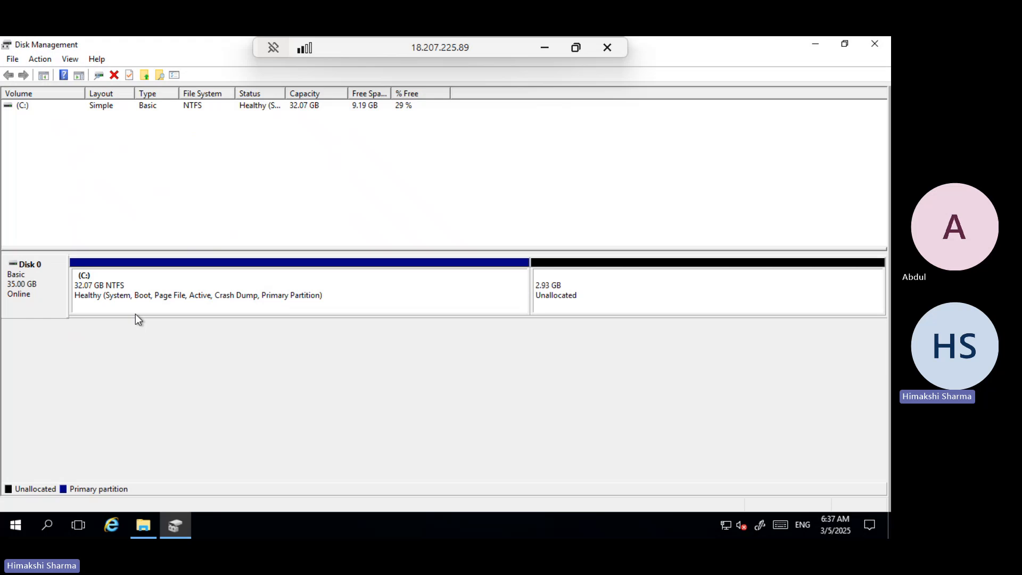
Refresh File Explorer to check the C: drive's capacity, then return to Disk Management.
left_click(98, 290)
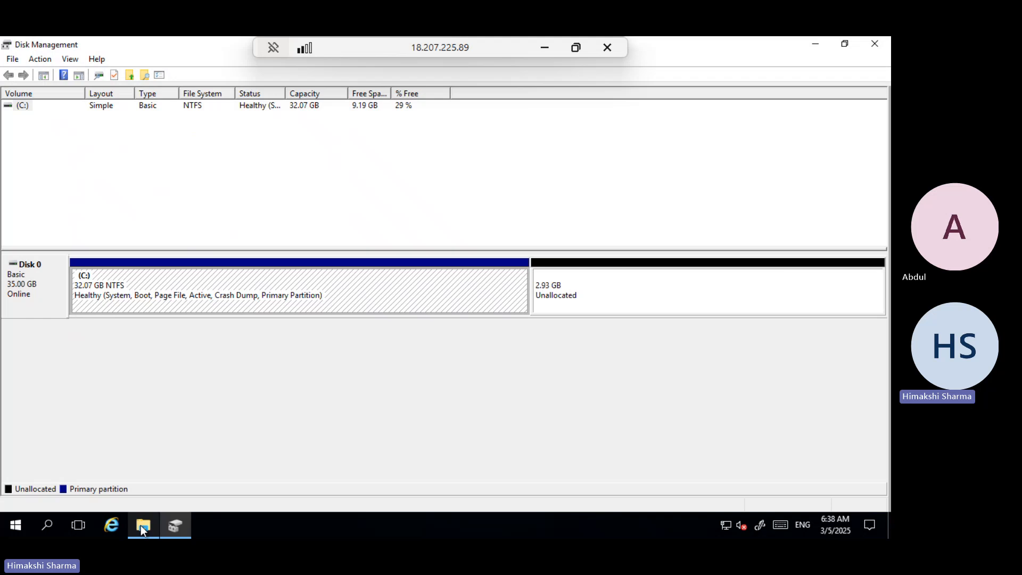
left_click(141, 473)
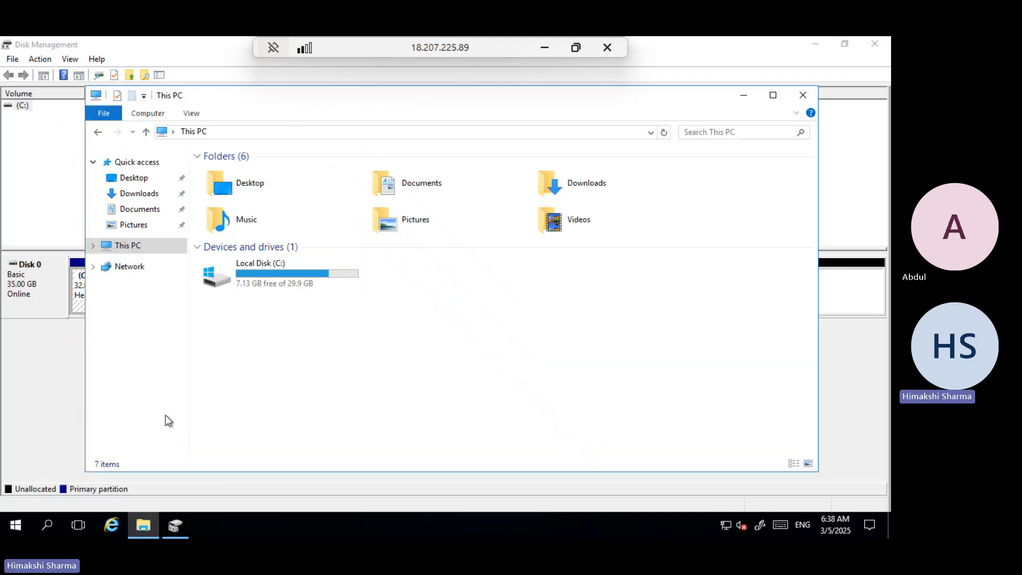
left_click(664, 133)
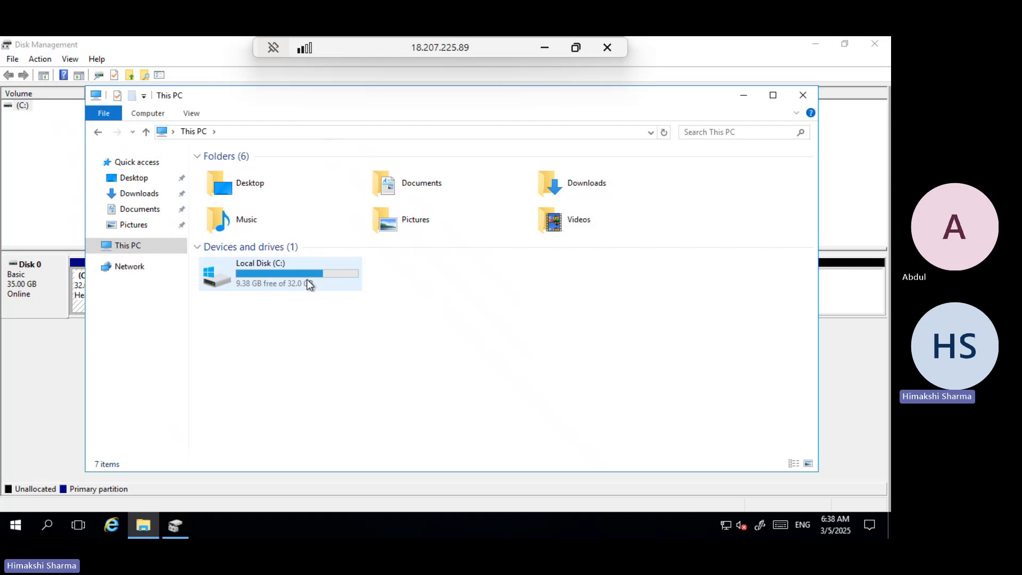
left_click(53, 355)
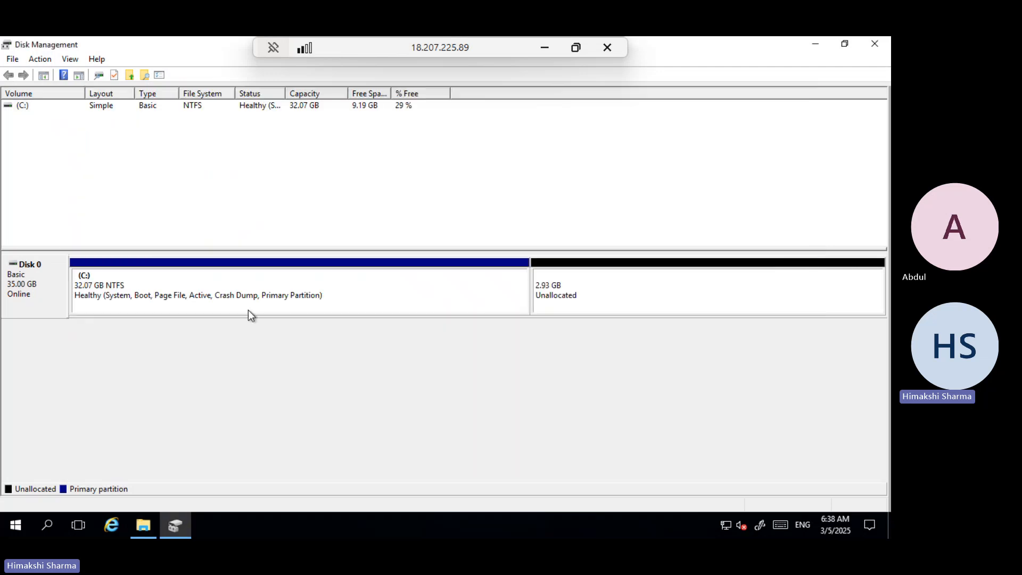
Create a new simple volume on the remaining unallocated space with drive letter D, NTFS and quick format.
left_click(593, 281)
right_click(593, 282)
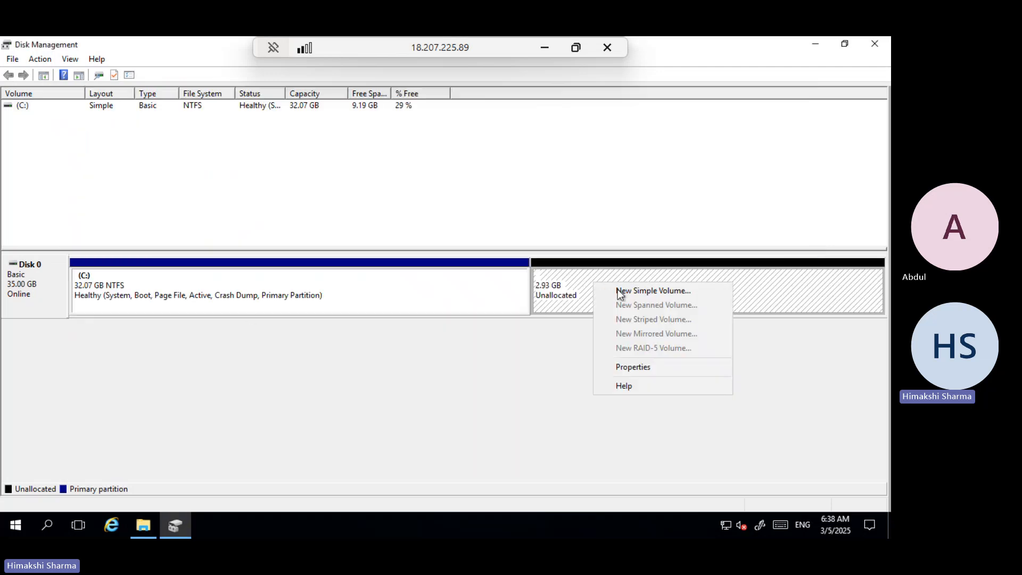
left_click(633, 291)
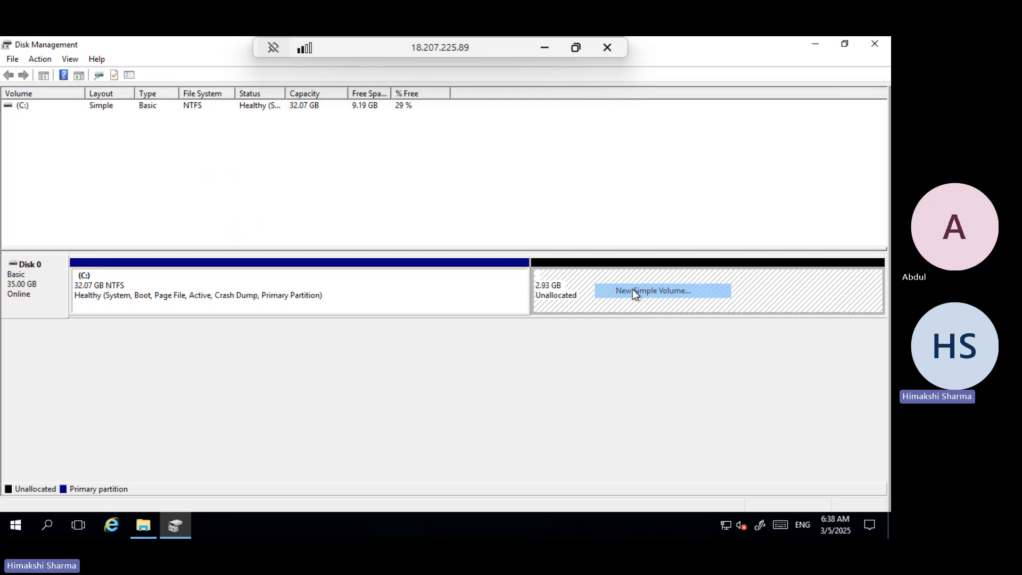
left_click(258, 339)
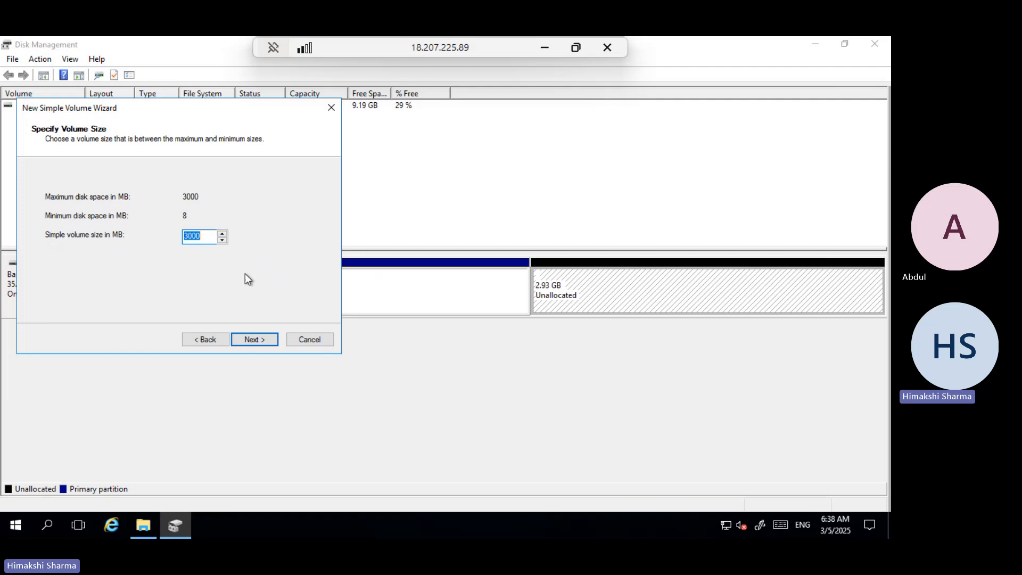
left_click(259, 339)
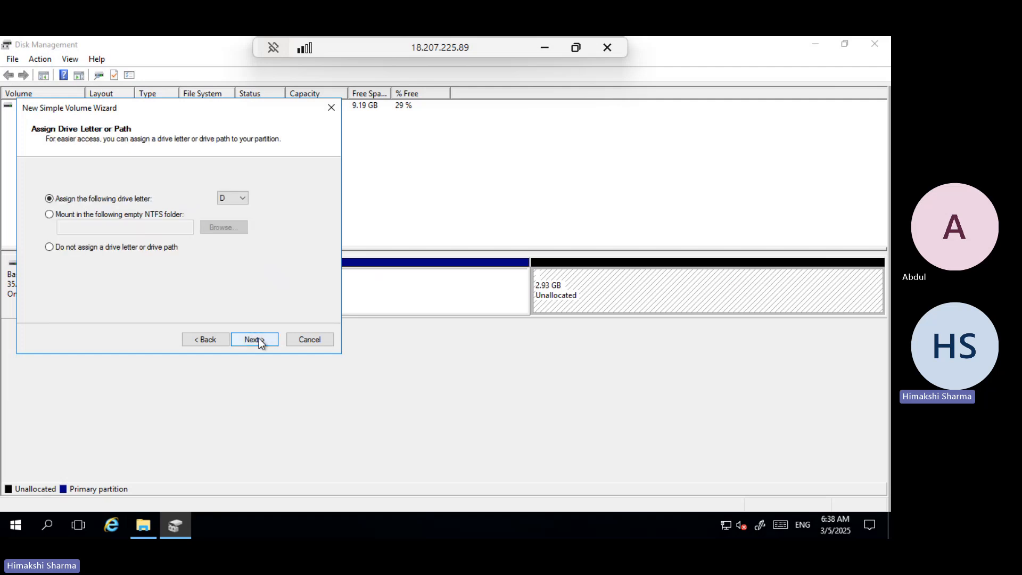
left_click(235, 200)
left_click(276, 258)
left_click(264, 339)
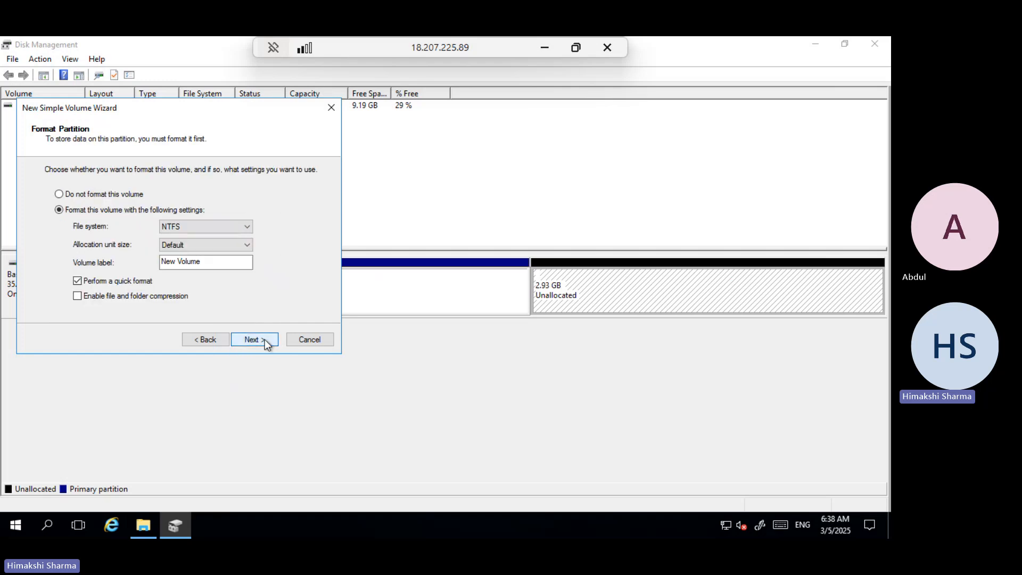
left_click(264, 339)
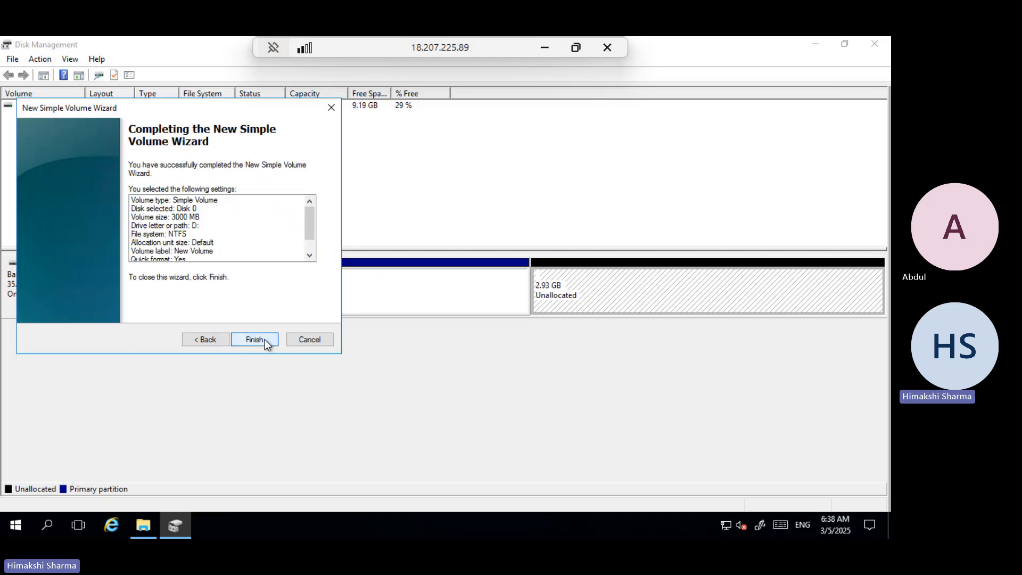
left_click(264, 340)
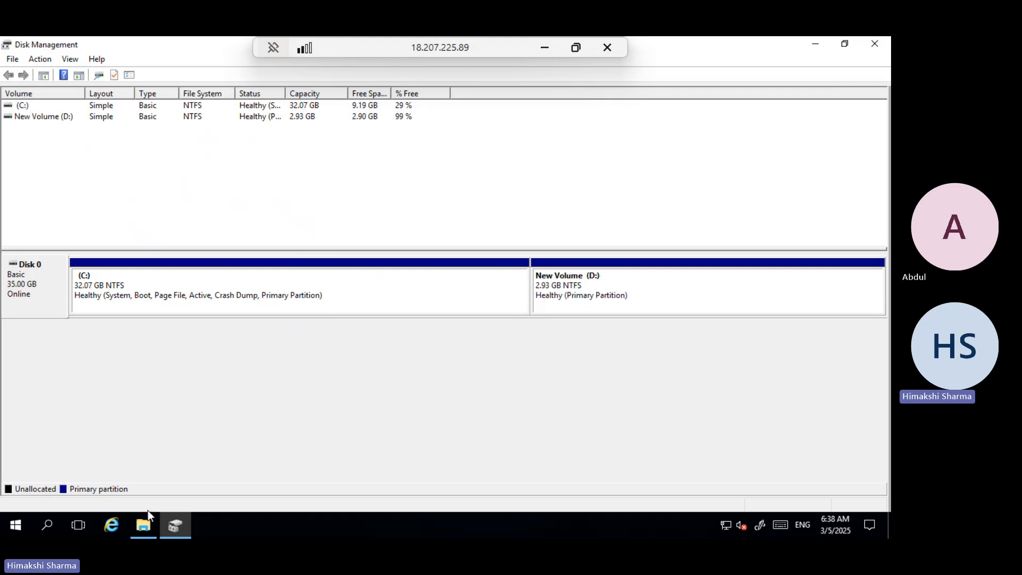
Refresh This PC in File Explorer to check the C: and new D: drives.
mouse_move(145, 521)
left_click(137, 479)
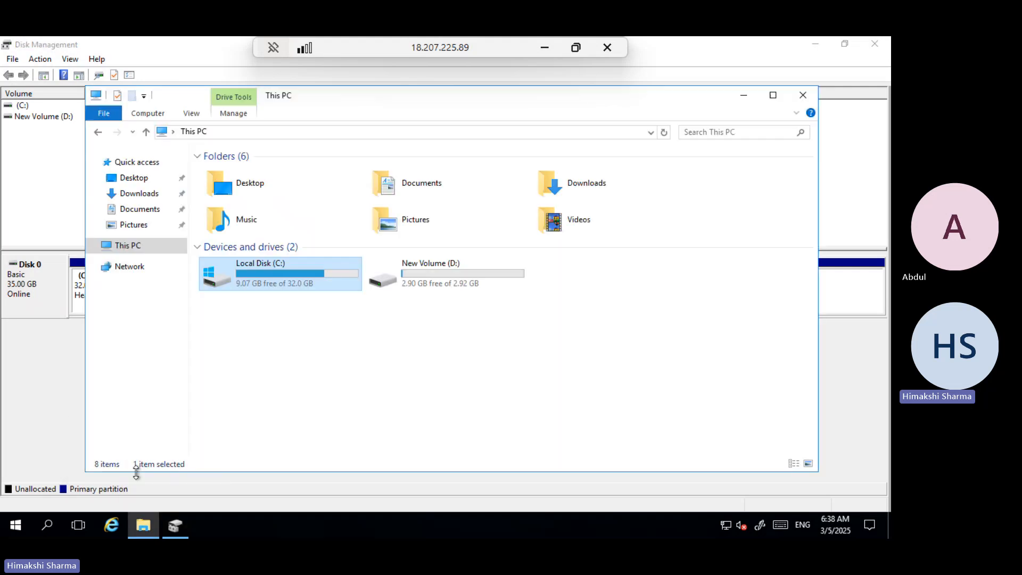
left_click(664, 133)
left_click(337, 384)
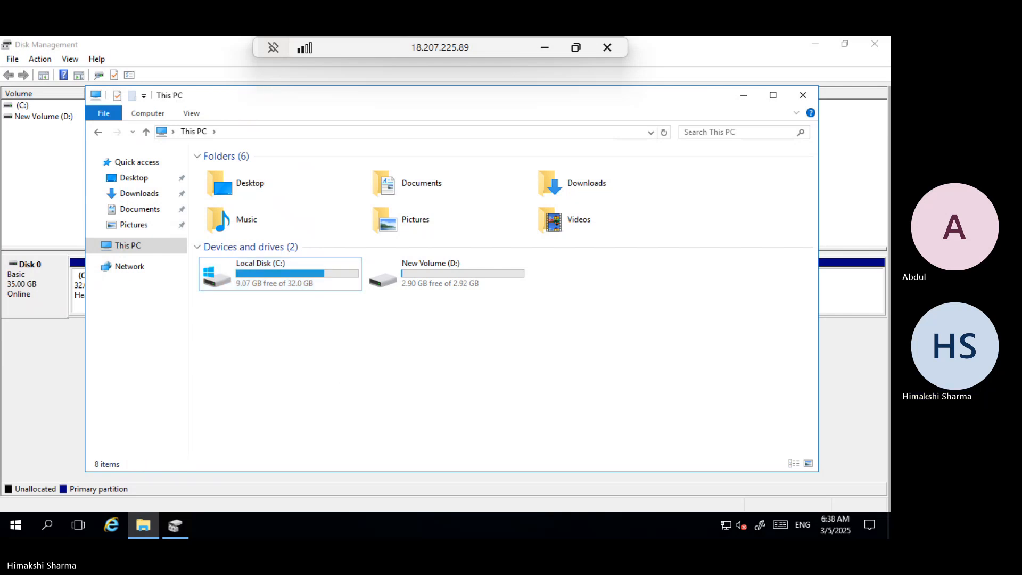